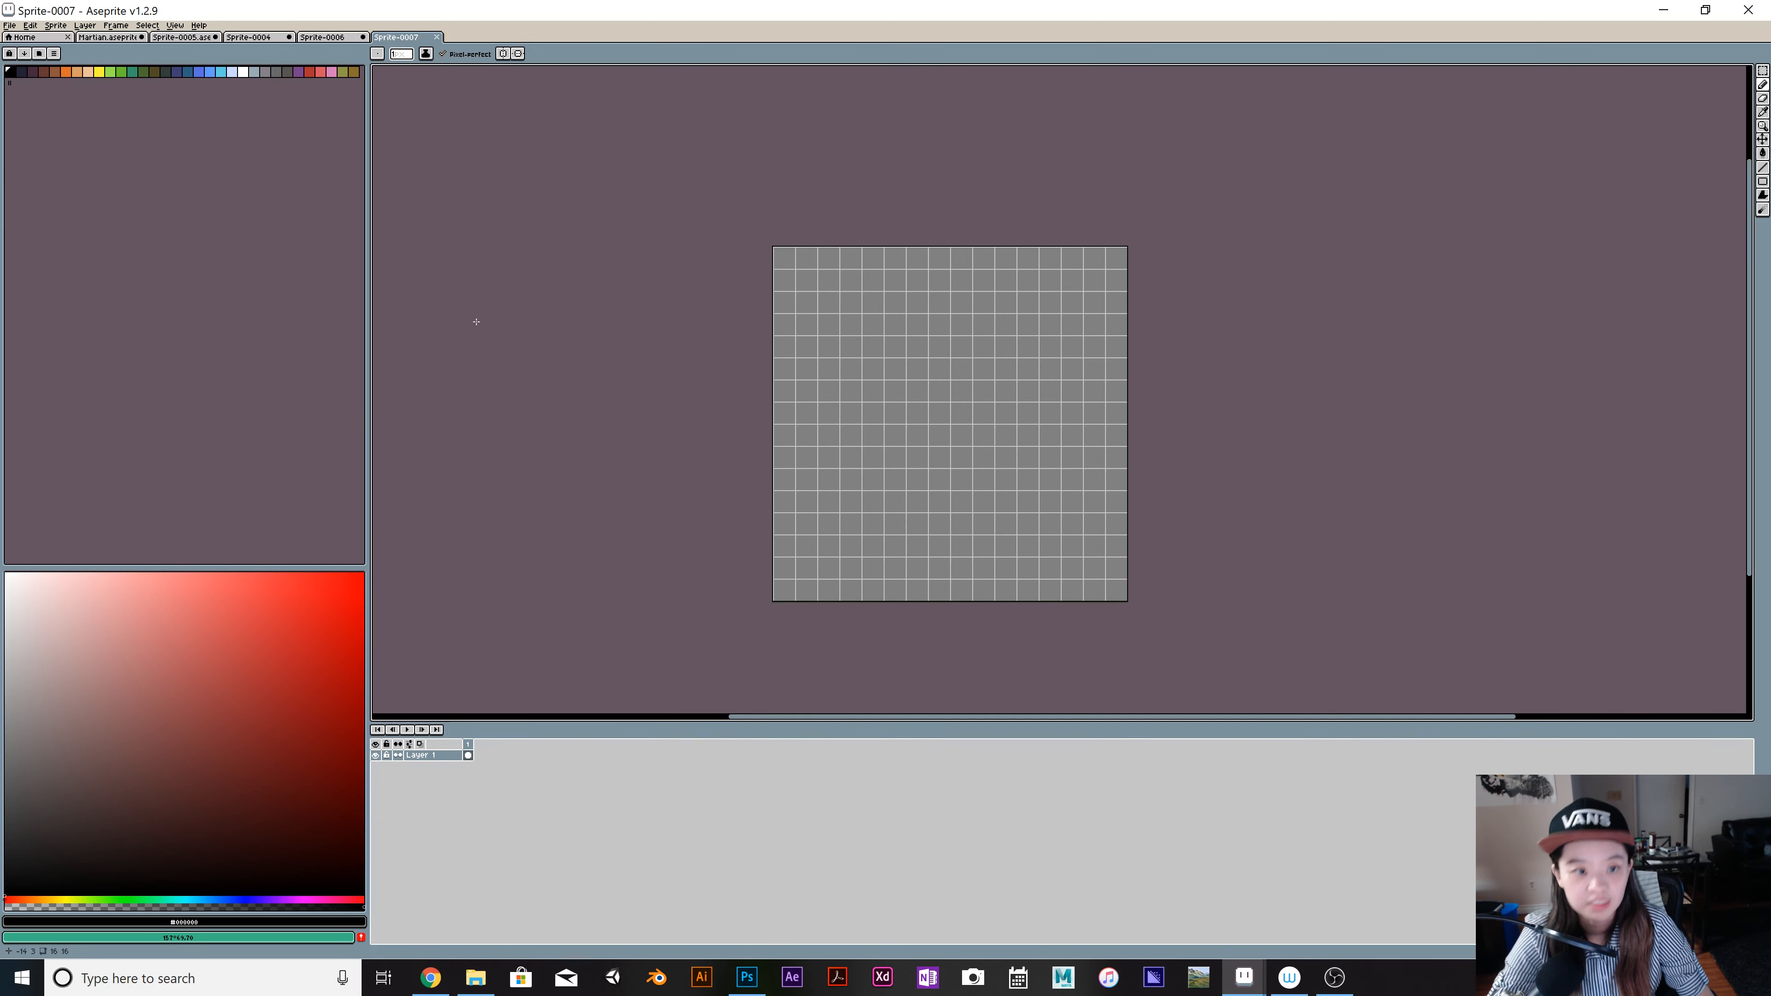
Step: Copy the ochre tile at the start of Sprite-0004's second tile row and paste it into Sprite-0007, filling the canvas
left_click(322, 37)
left_click(267, 41)
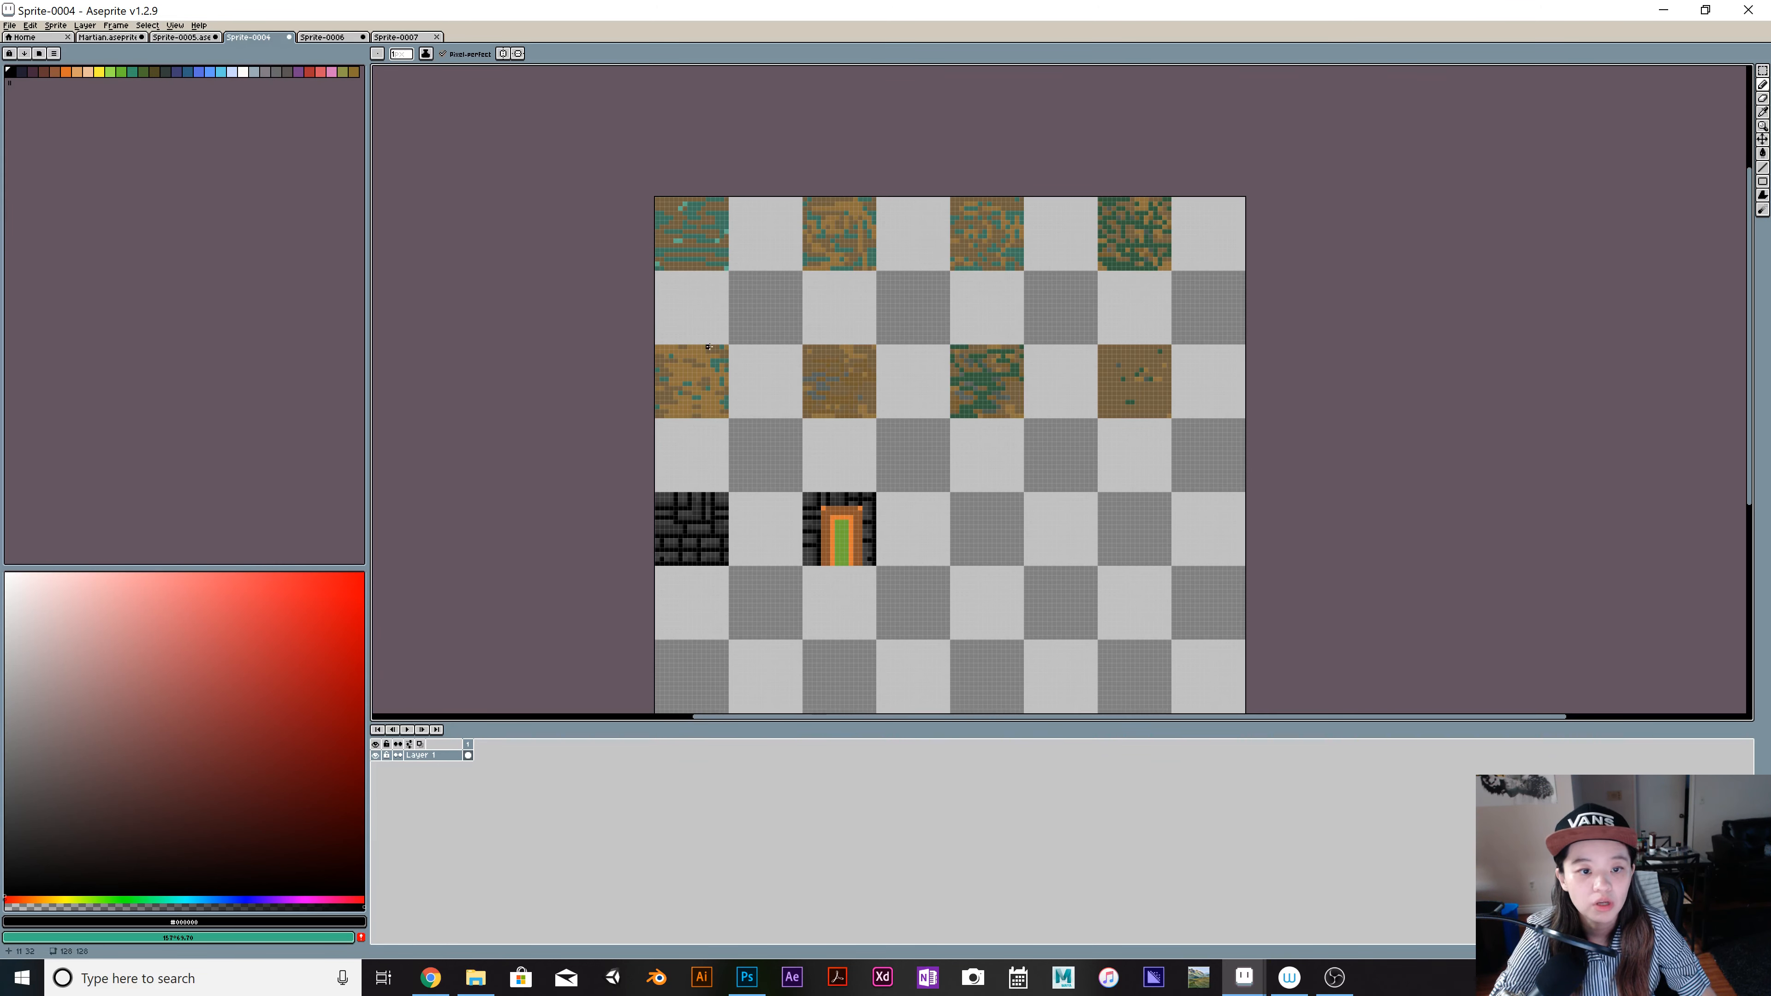
key("m")
left_click_drag(653, 329, 753, 437)
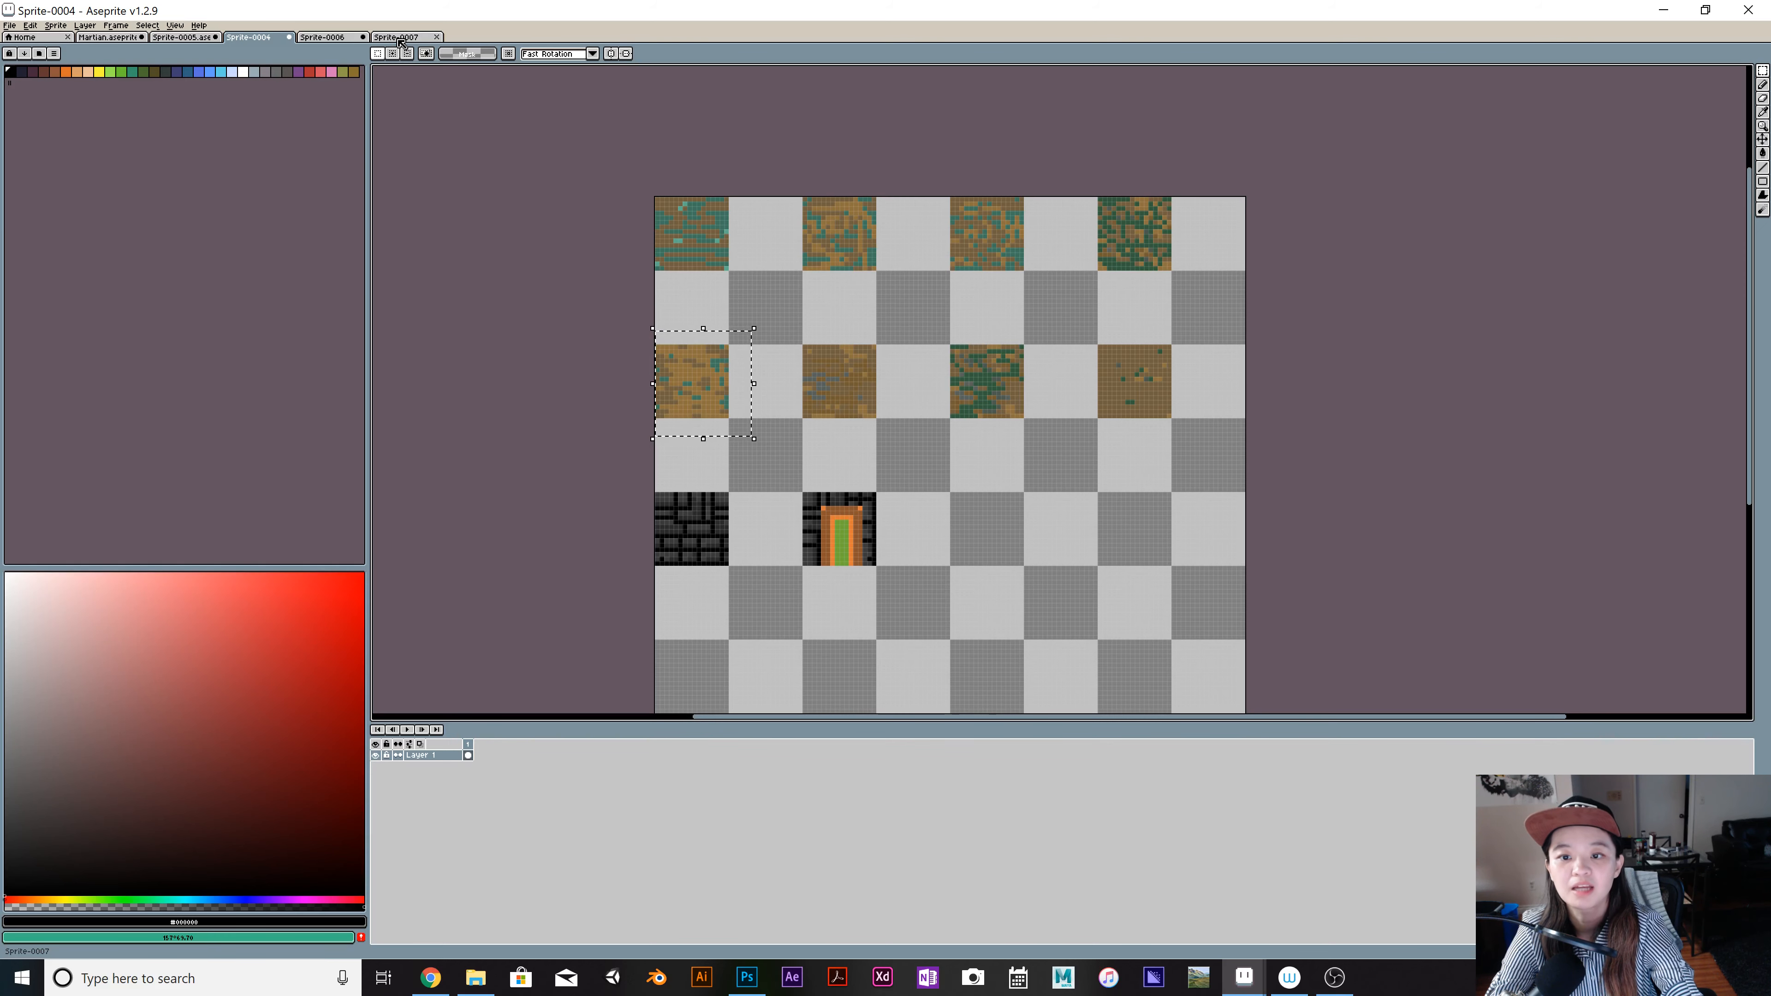
left_click(400, 38)
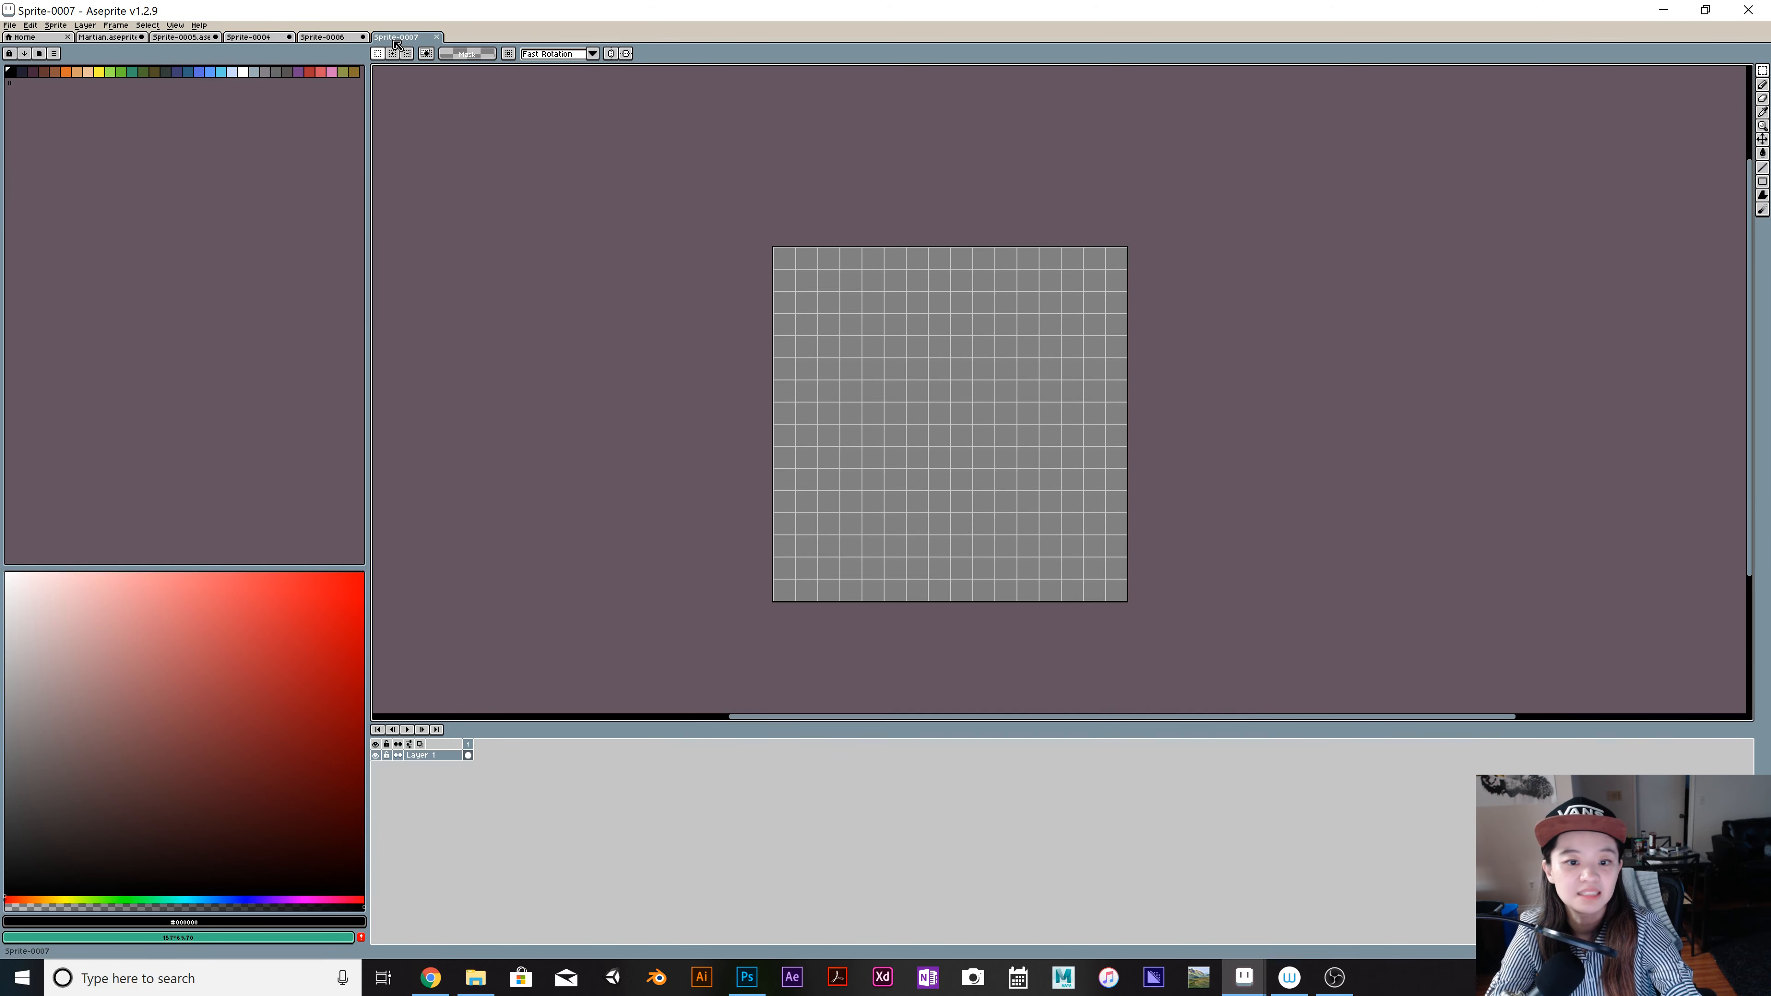
key("ctrl+v")
left_click_drag(952, 407, 969, 354)
key("ctrl+d")
Step: Sample the tile's dark brown and paint extra dark brown pixels across the upper part of the tile
left_click(962, 346, "alt")
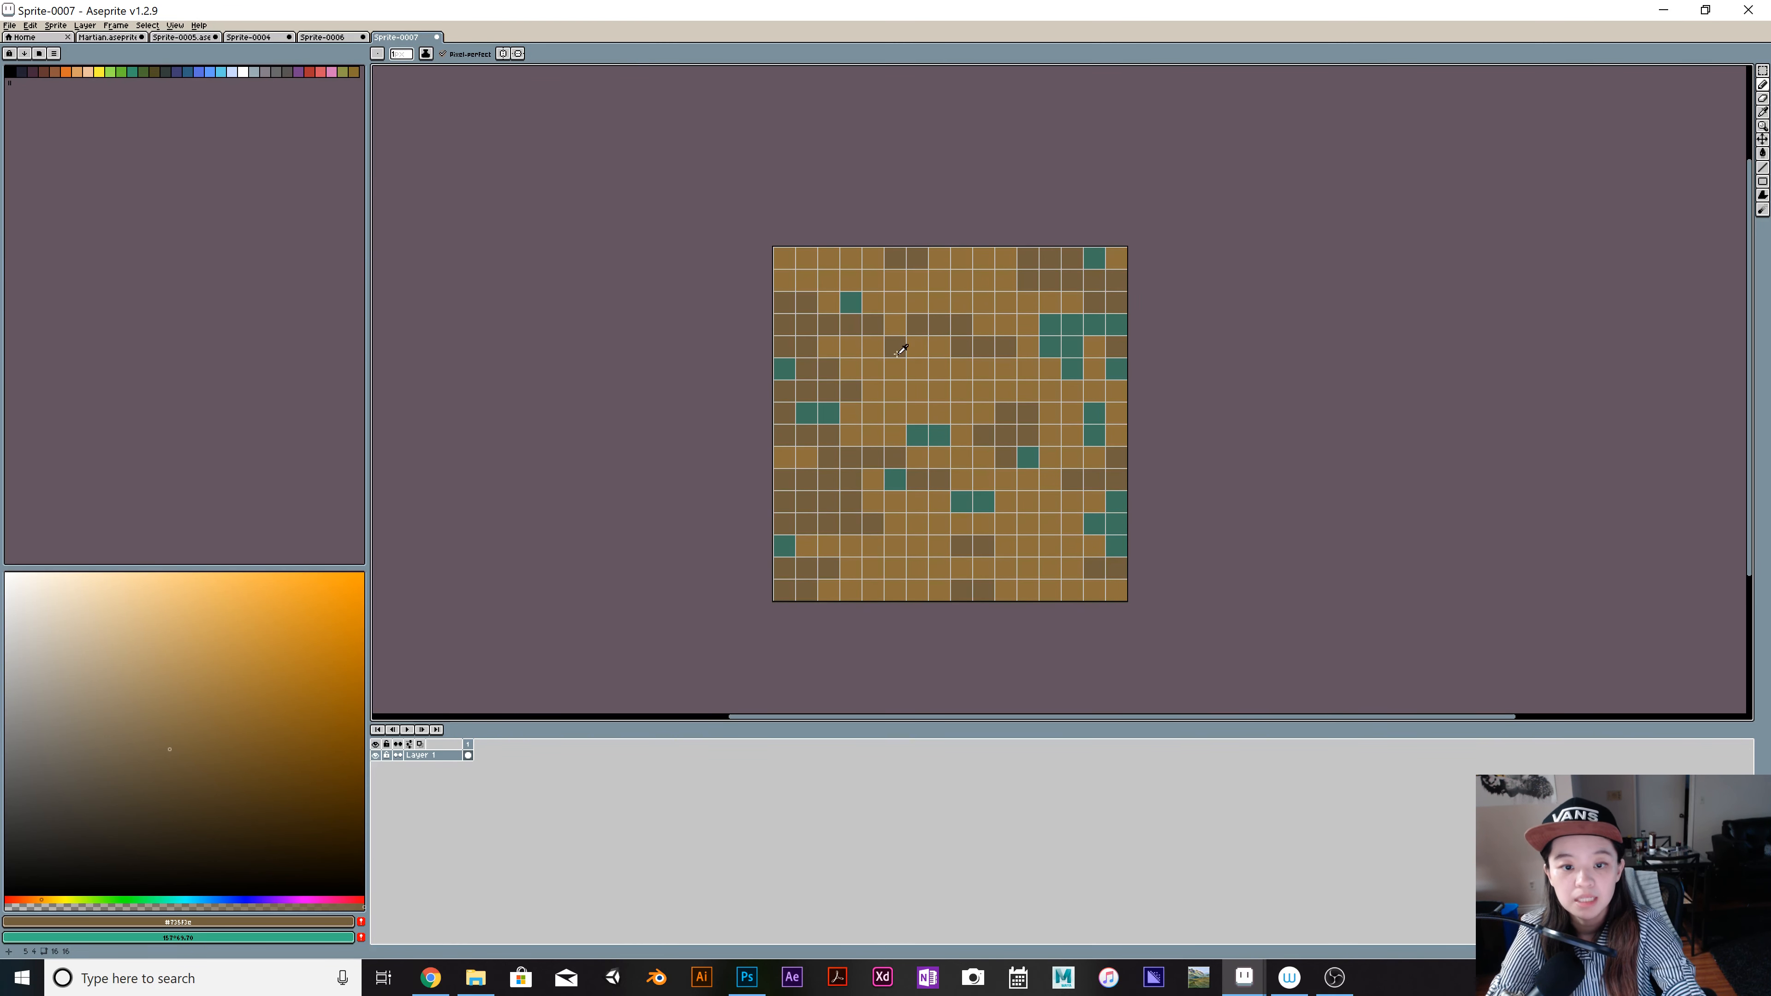
key("b")
mouse_move(896, 367)
left_mouse_down()
mouse_move(874, 368)
mouse_move(895, 346)
mouse_move(830, 280)
mouse_move(786, 281)
left_mouse_up()
left_click_drag(828, 259, 1005, 325)
Step: Paint a band of teal pixels across the tile's middle and recolour a few brown pixels near its lower-left corner ochre
left_click(1050, 347, "alt")
left_click_drag(962, 369, 1027, 392)
left_click(874, 544, "alt")
left_click(873, 524)
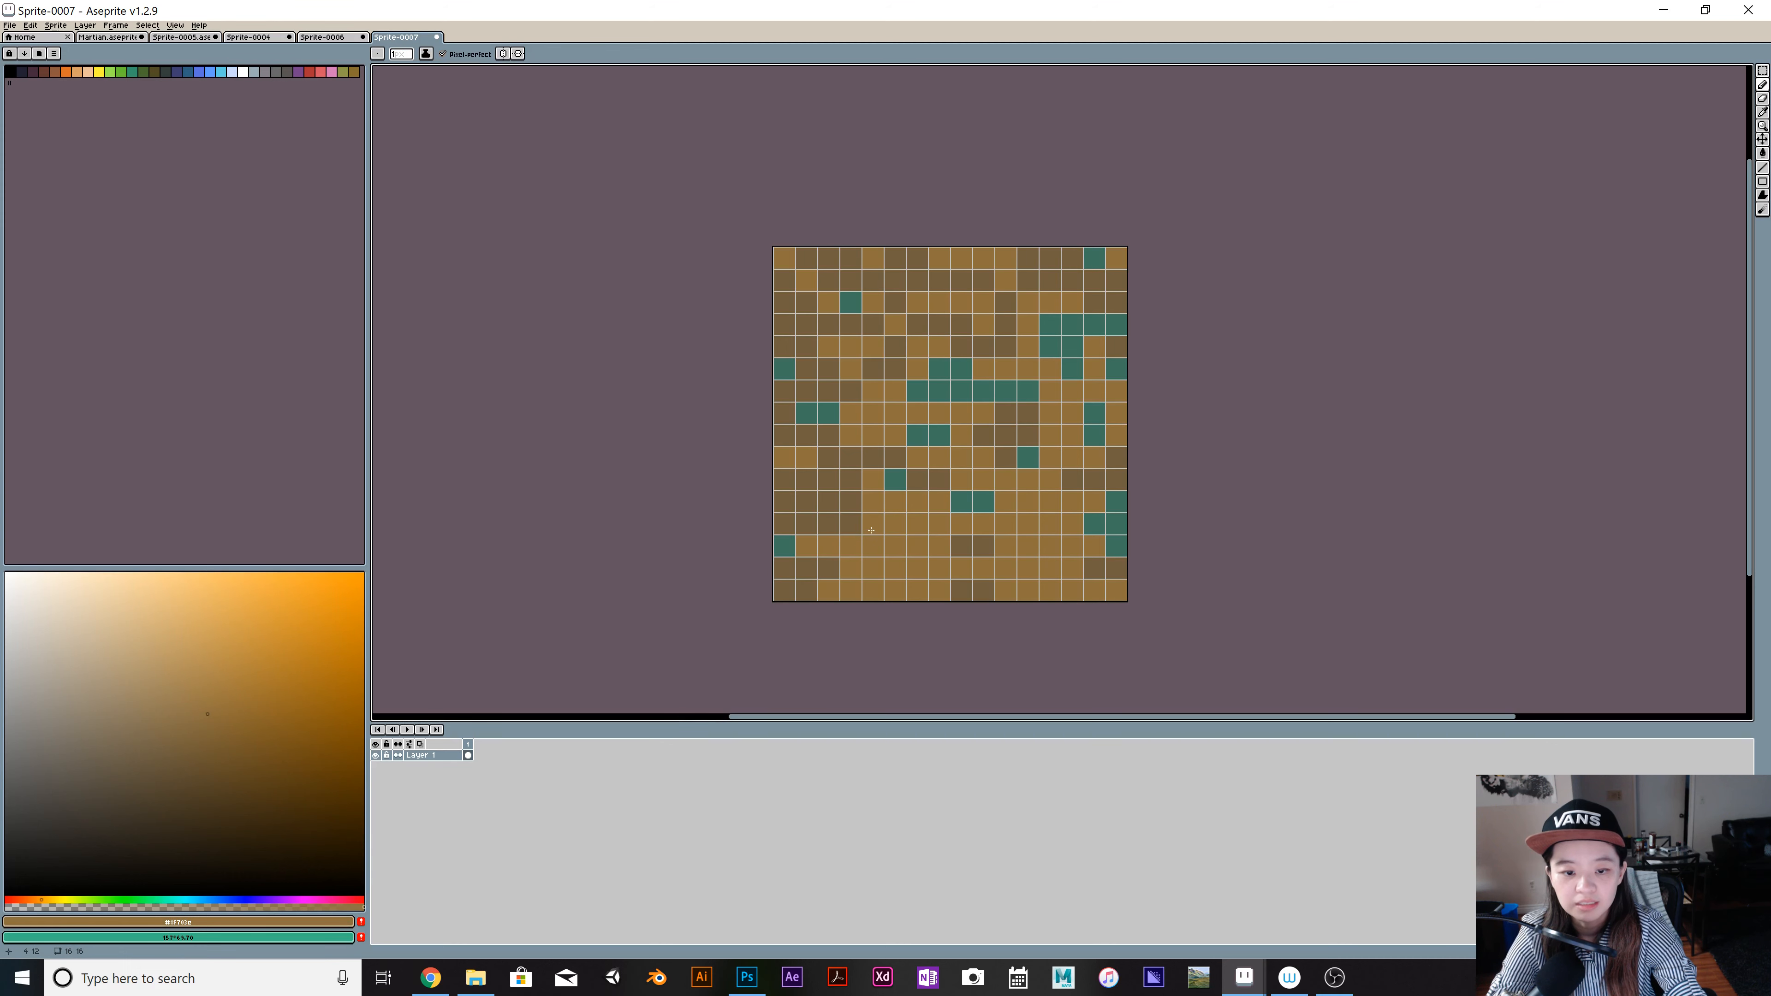
left_click(851, 526)
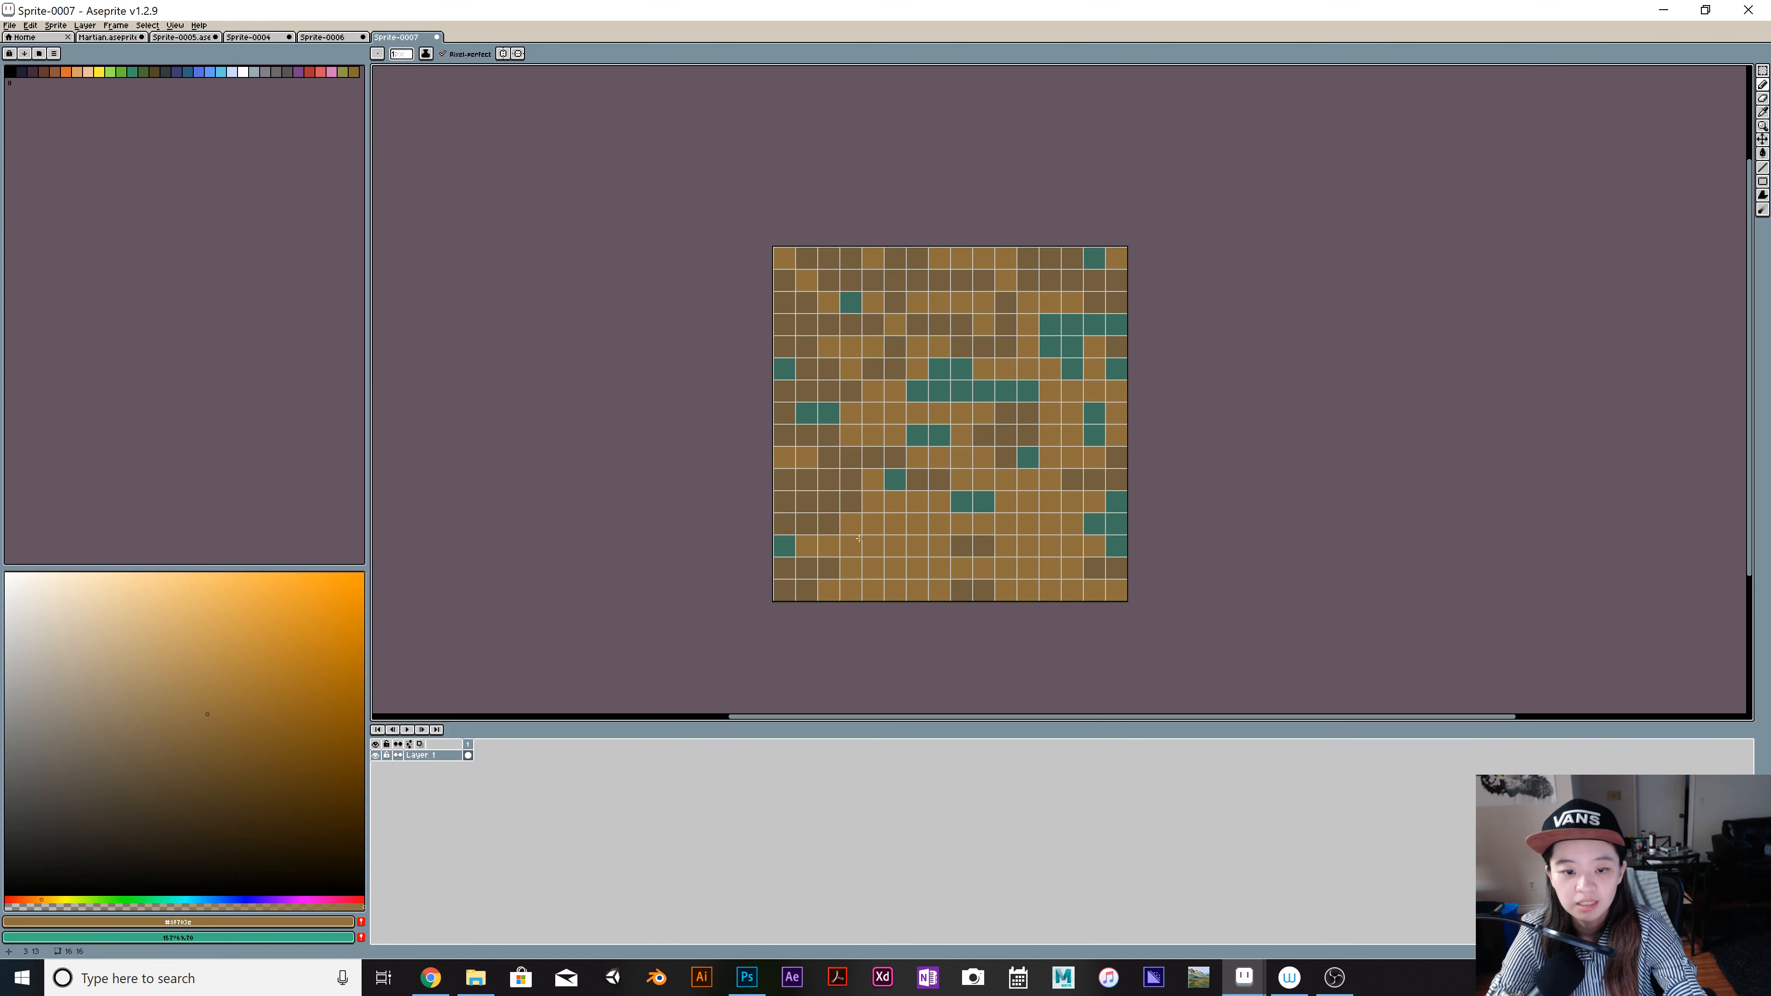
left_click(74, 642)
left_click(814, 564)
mouse_move(827, 549)
left_mouse_down()
mouse_move(894, 567)
mouse_move(877, 569)
left_mouse_up()
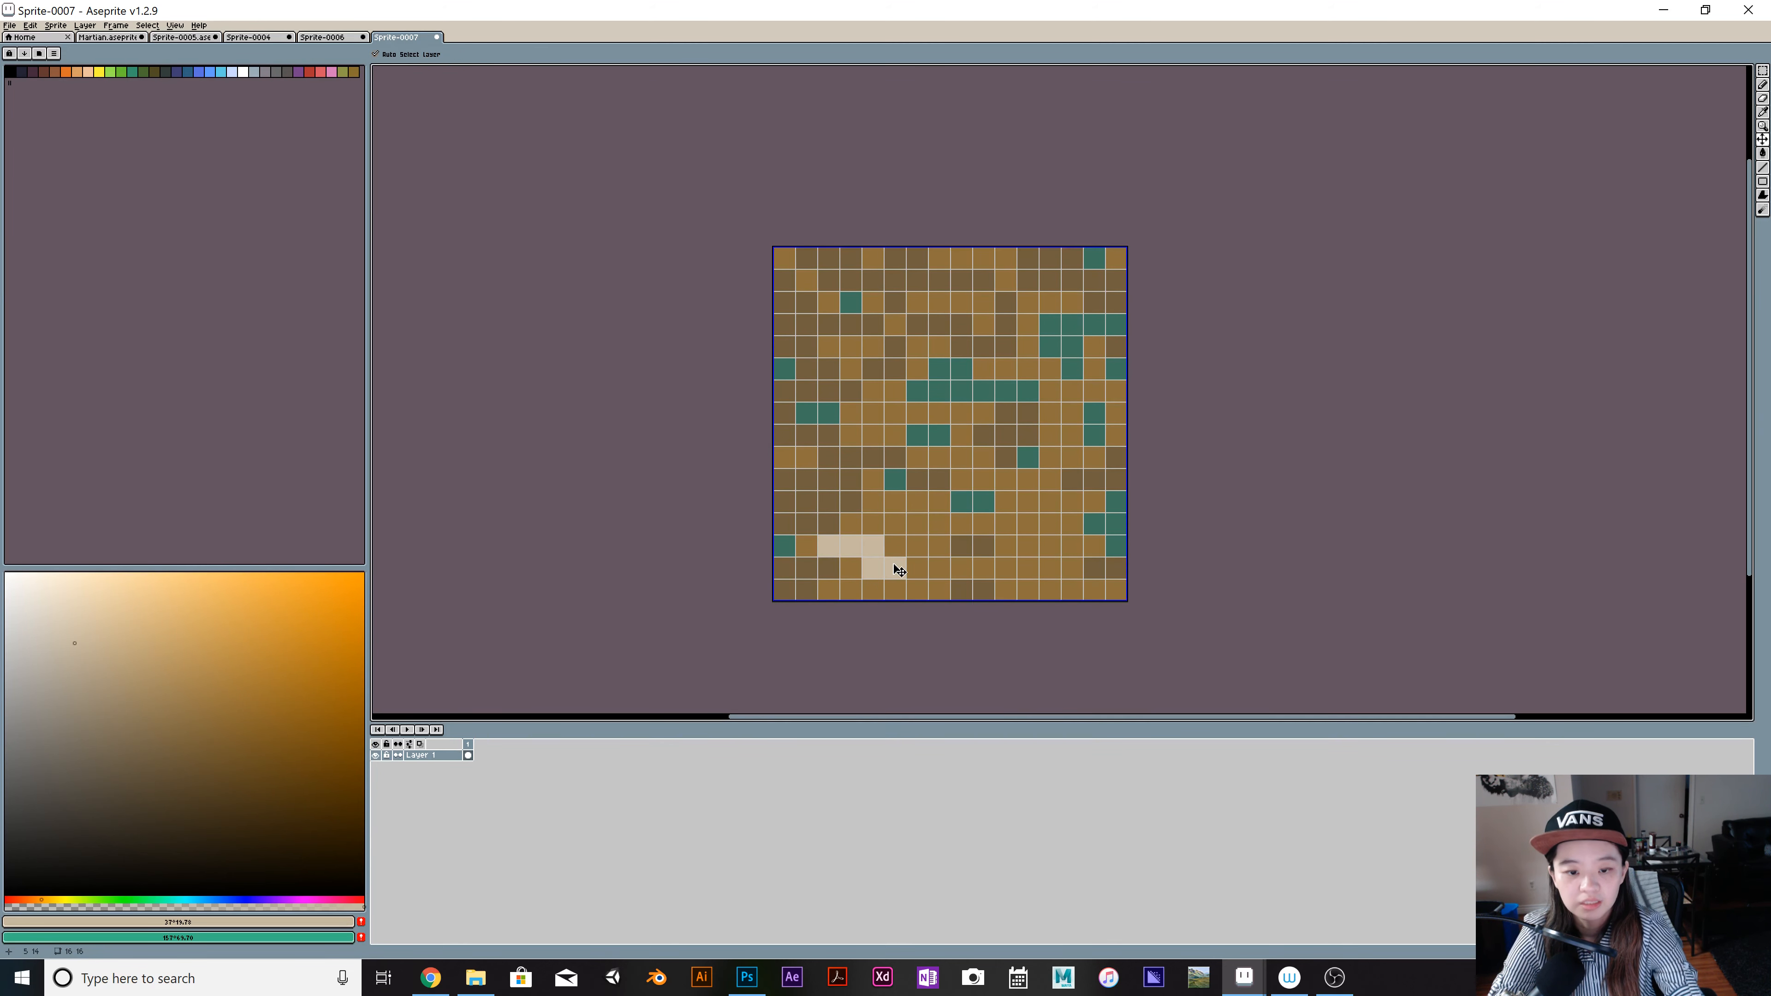
key("ctrl+z")
Step: Sample the dark brown again and scatter more dark brown pixels over the middle and lower parts of the tile
left_click(830, 523, "alt")
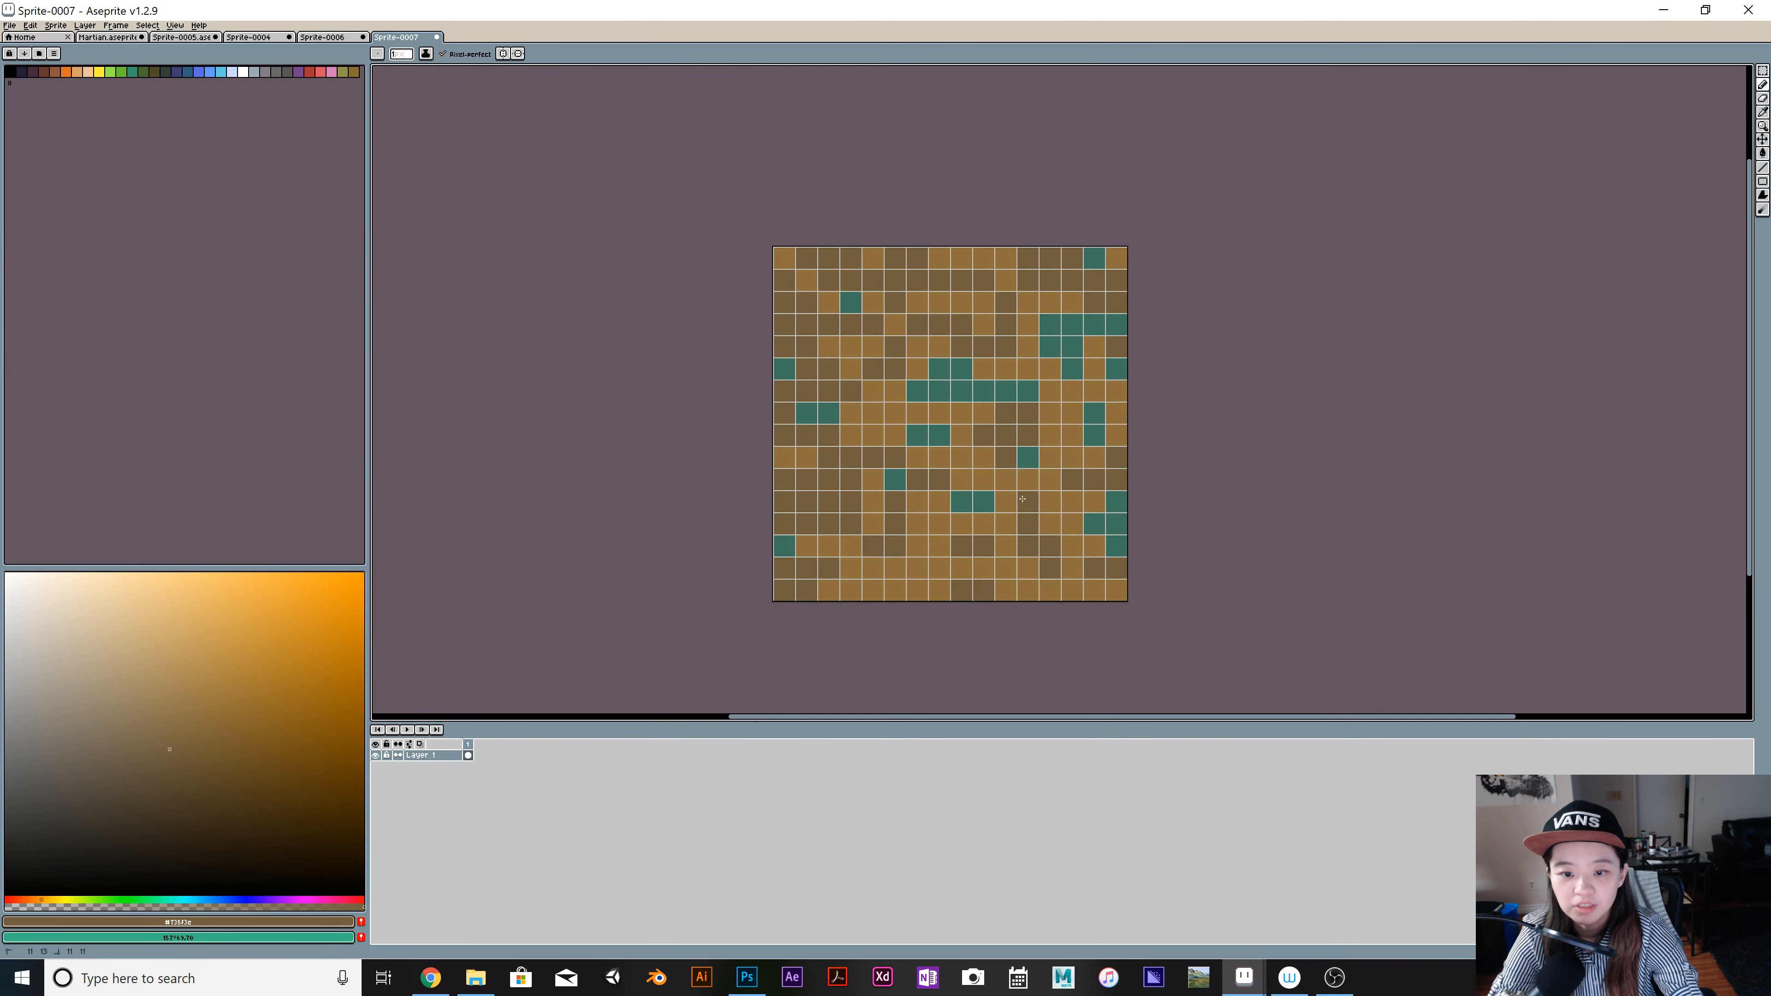
left_click(983, 501)
mouse_move(1016, 388)
left_mouse_down()
mouse_move(1108, 395)
mouse_move(1060, 440)
mouse_move(1086, 472)
mouse_move(926, 535)
mouse_move(856, 523)
mouse_move(850, 561)
mouse_move(1095, 587)
left_mouse_up()
left_click(827, 416)
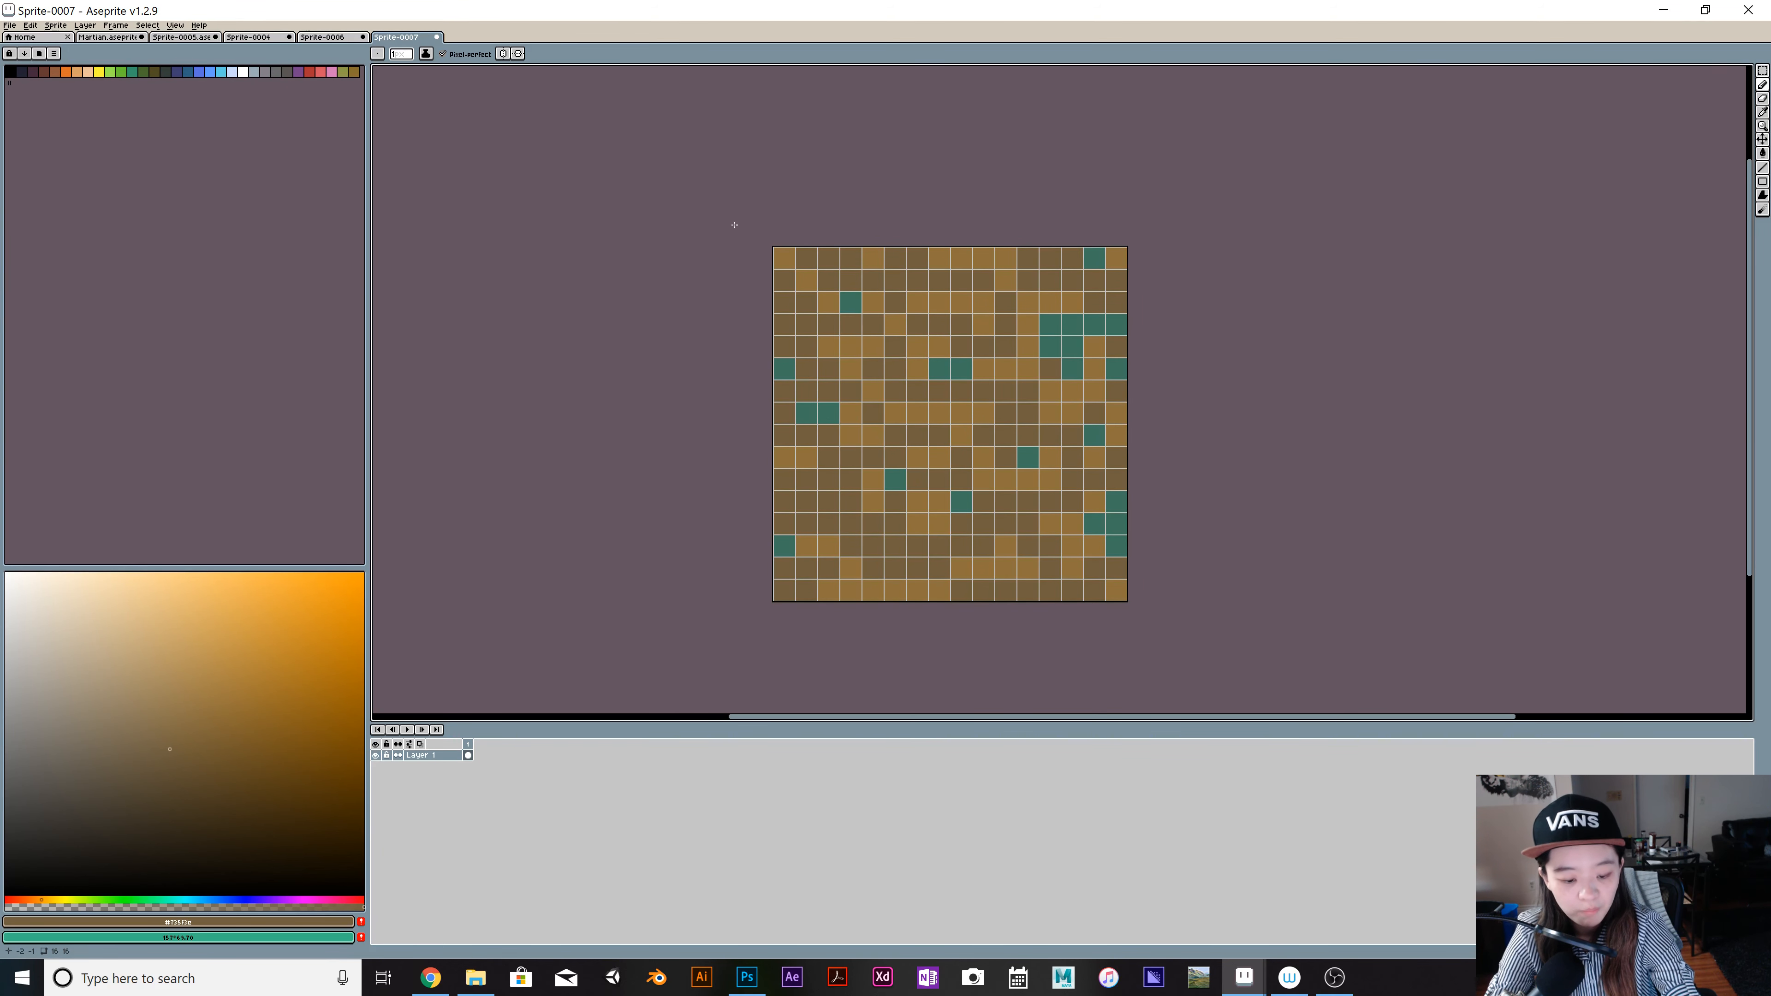
Step: Copy the whole edited tile into Sprite-0004, placing it in the brick row's sixth column, two cells past the doorway tile's neighbouring gap
key("m")
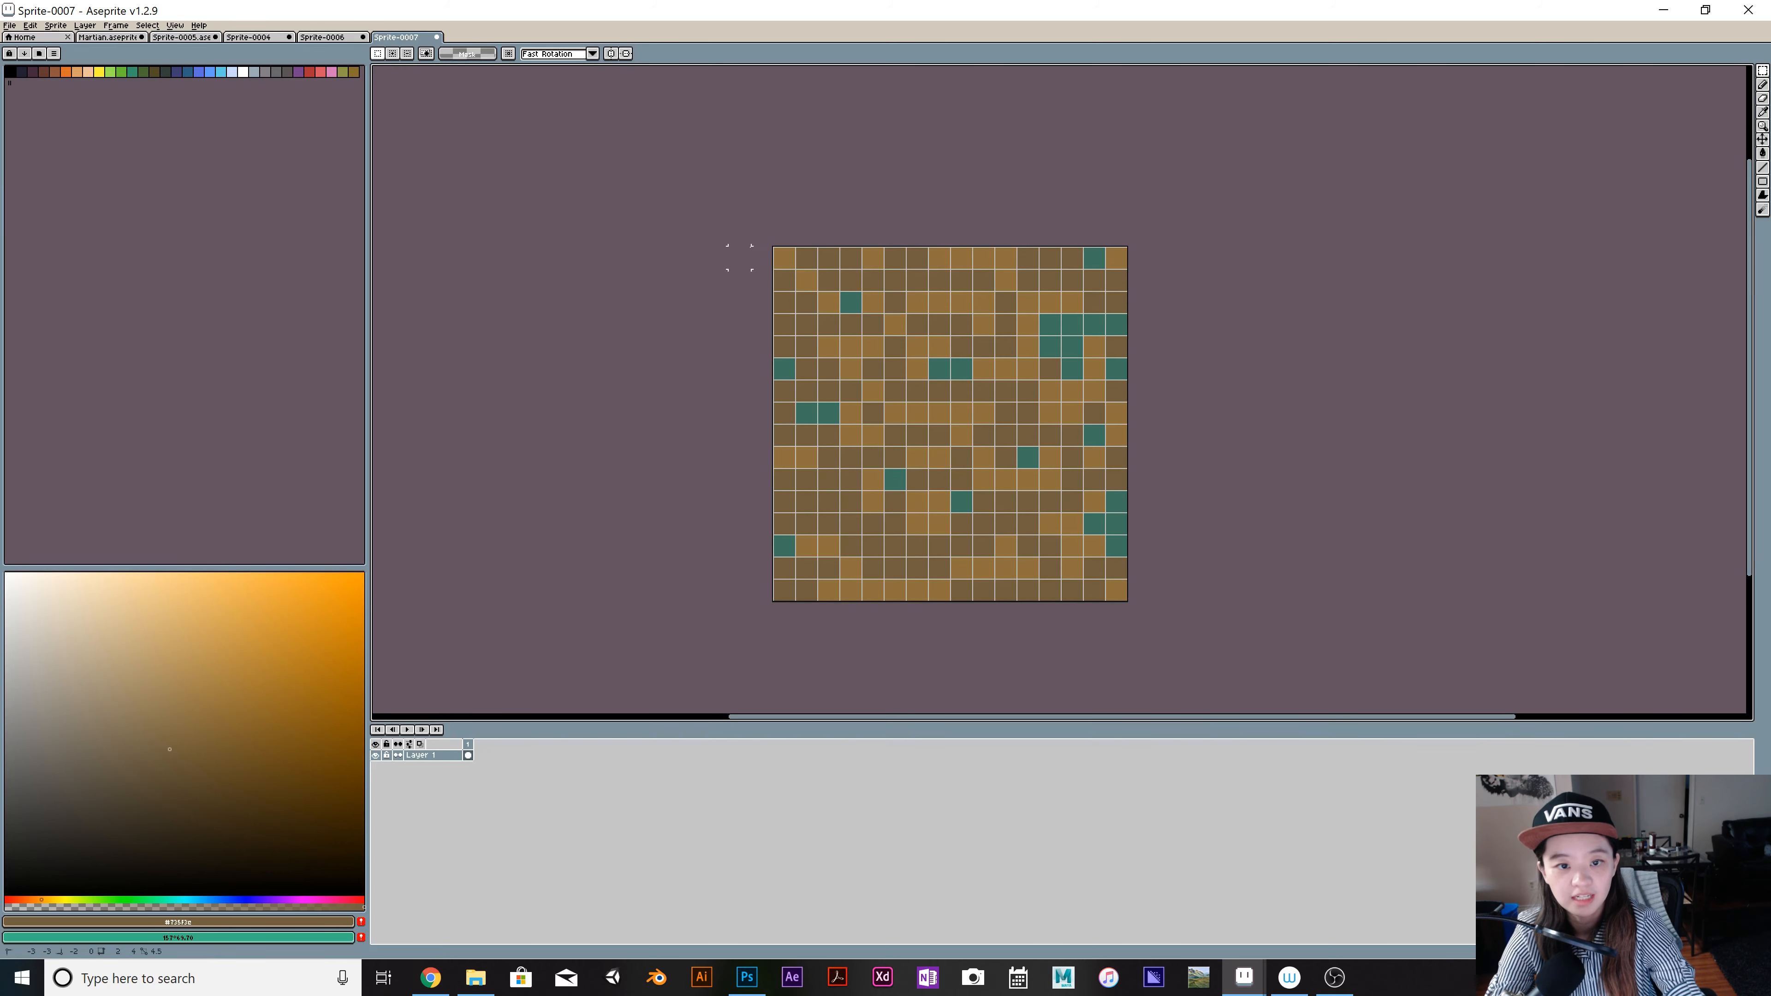
key("ctrl+a")
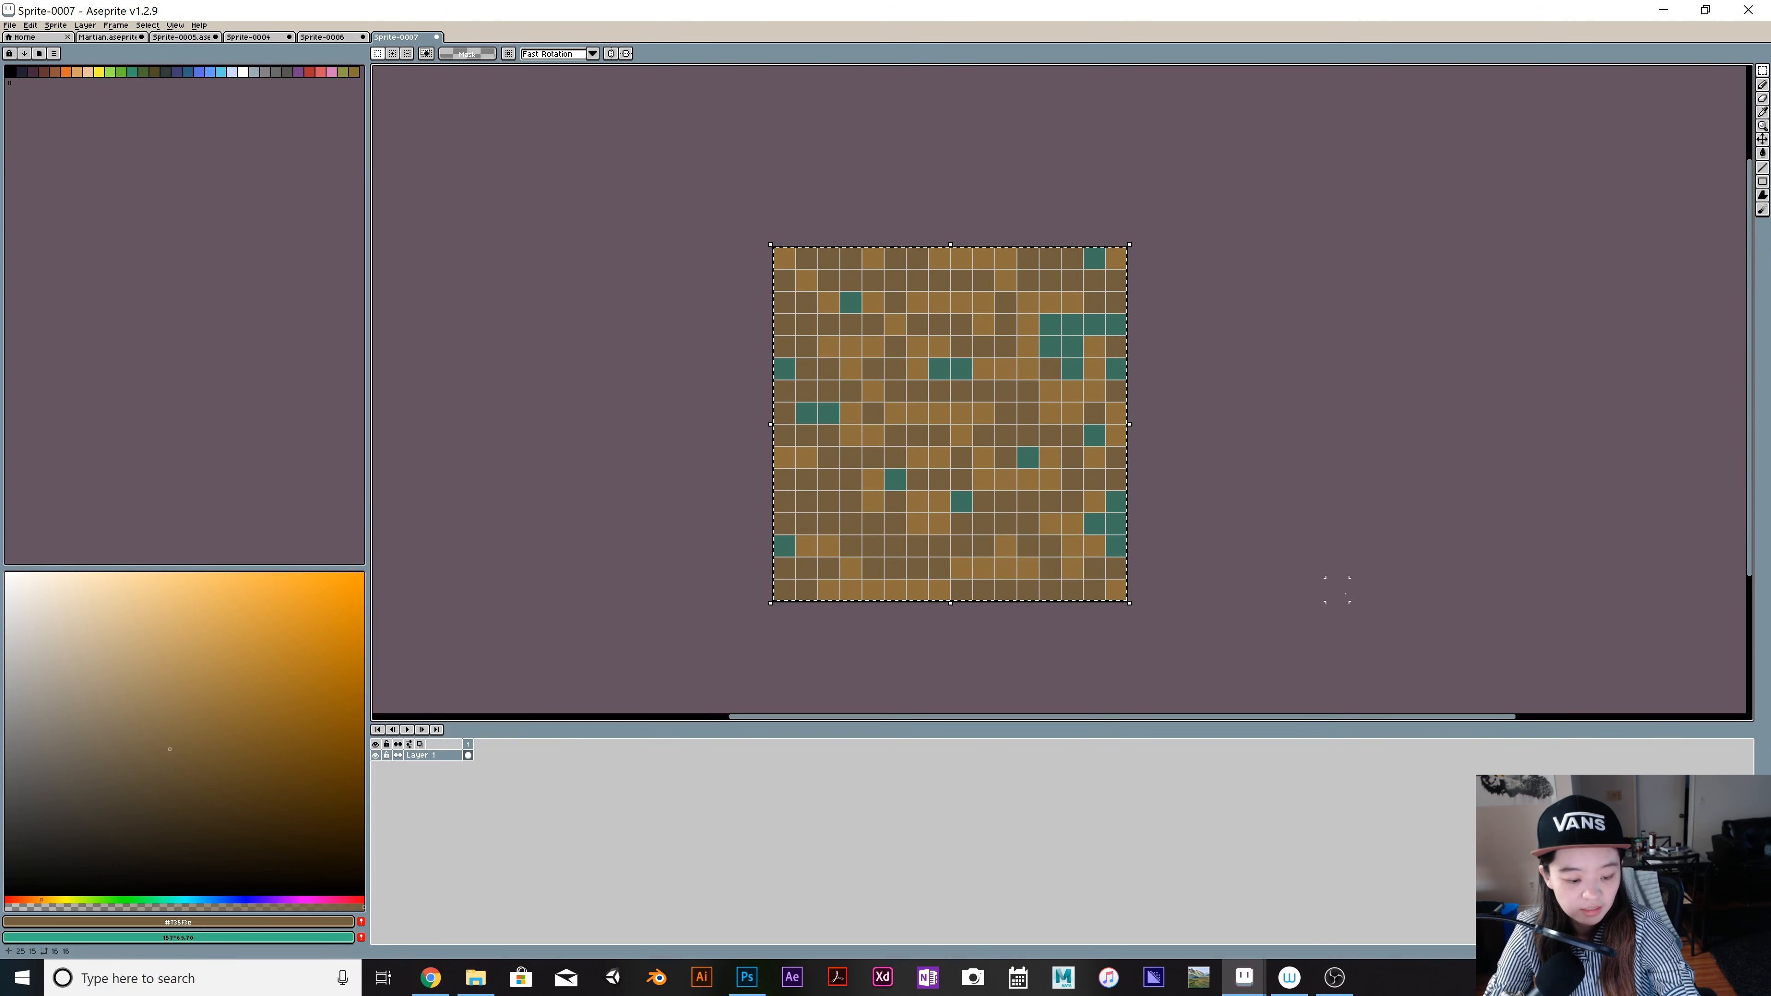
left_click(320, 37)
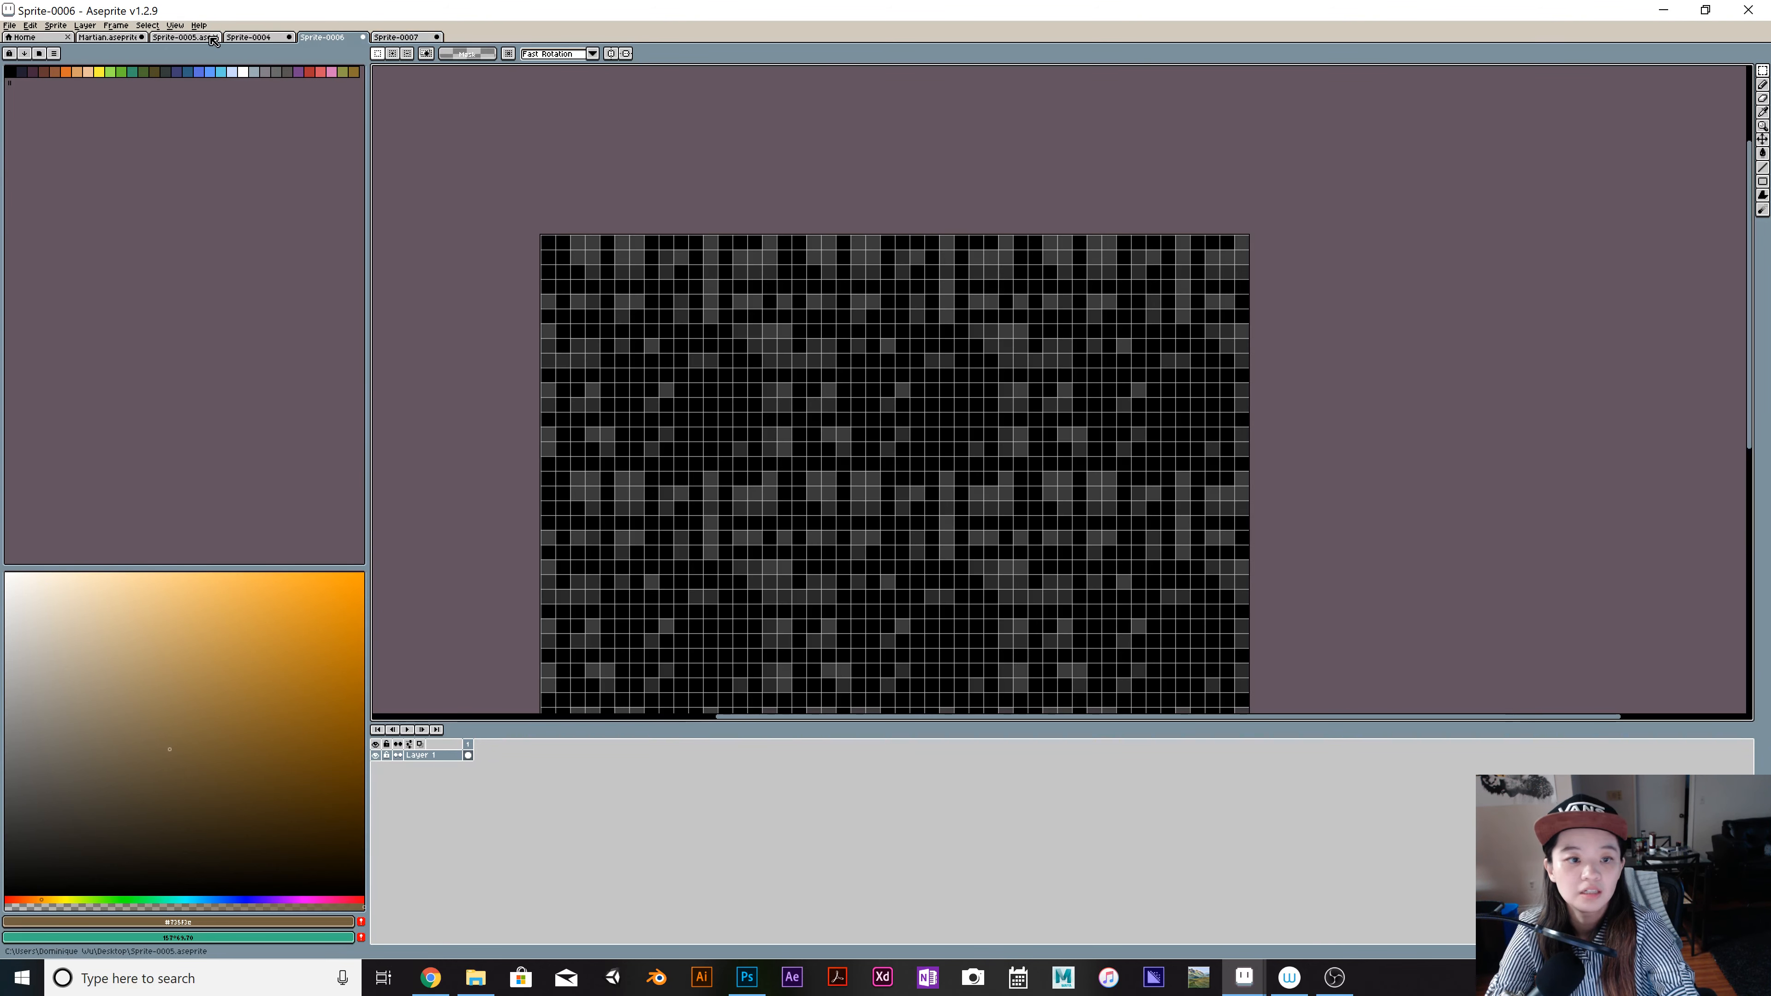
left_click(248, 36)
key("ctrl+v")
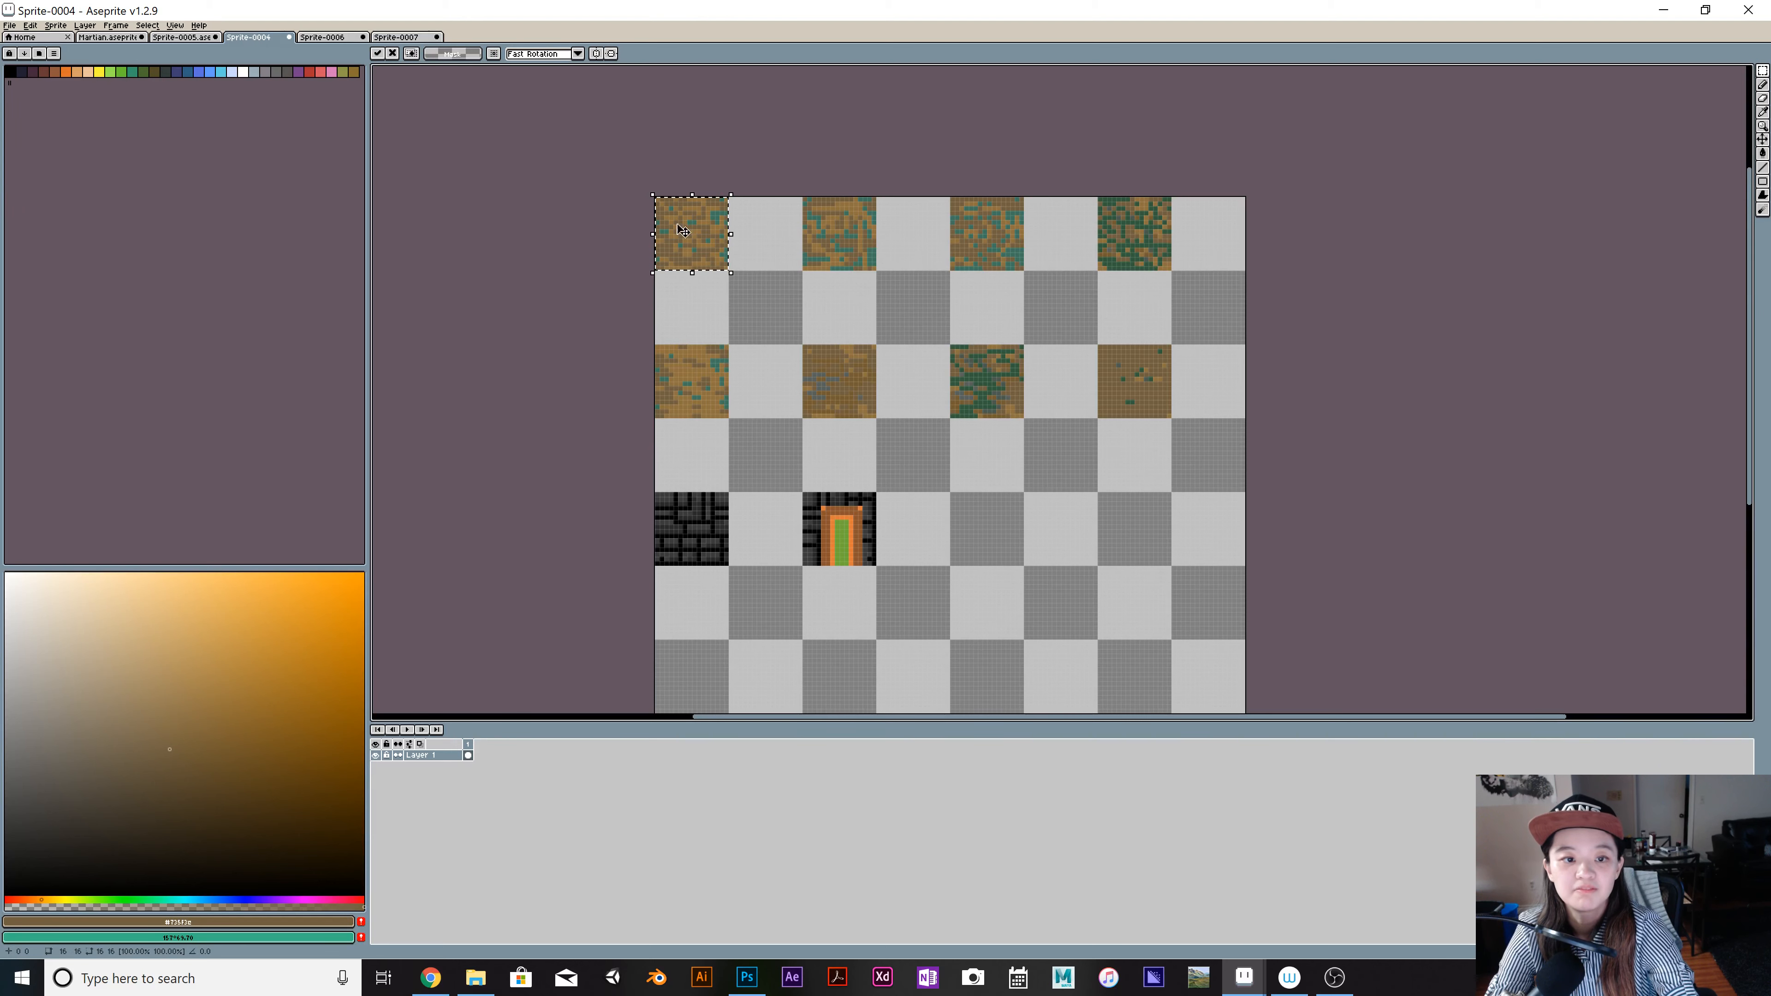
left_click_drag(690, 230, 1058, 526)
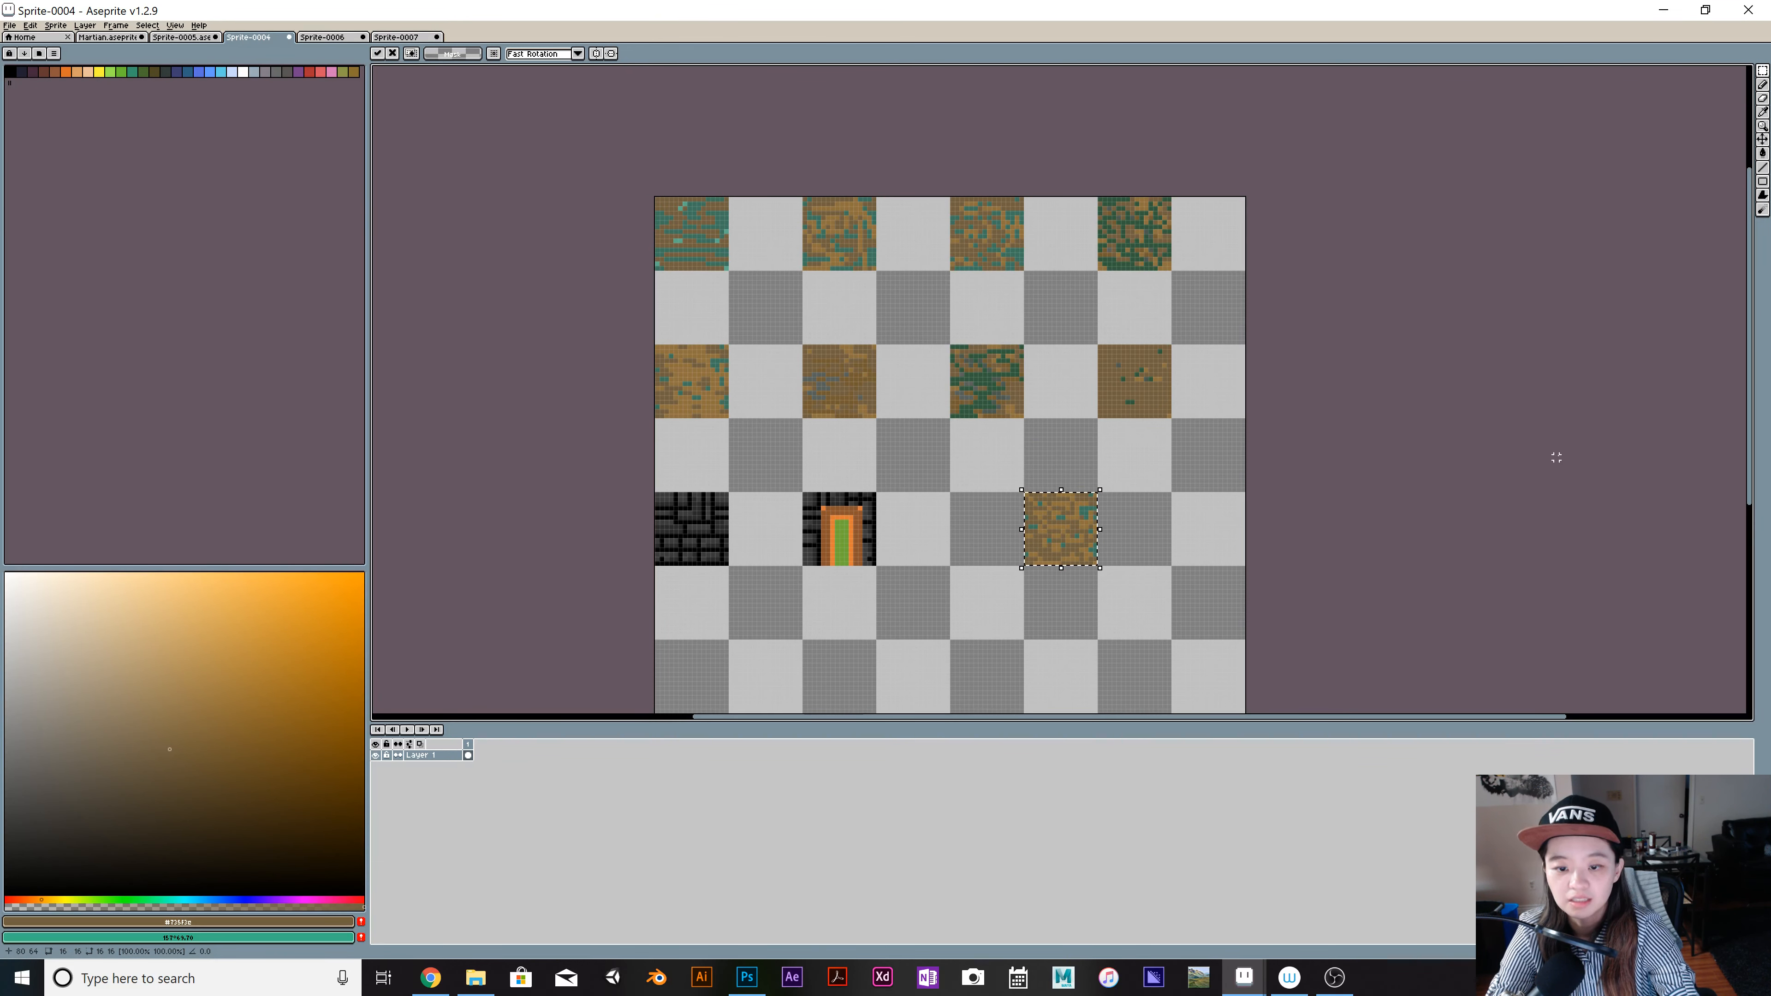
left_click(1413, 457)
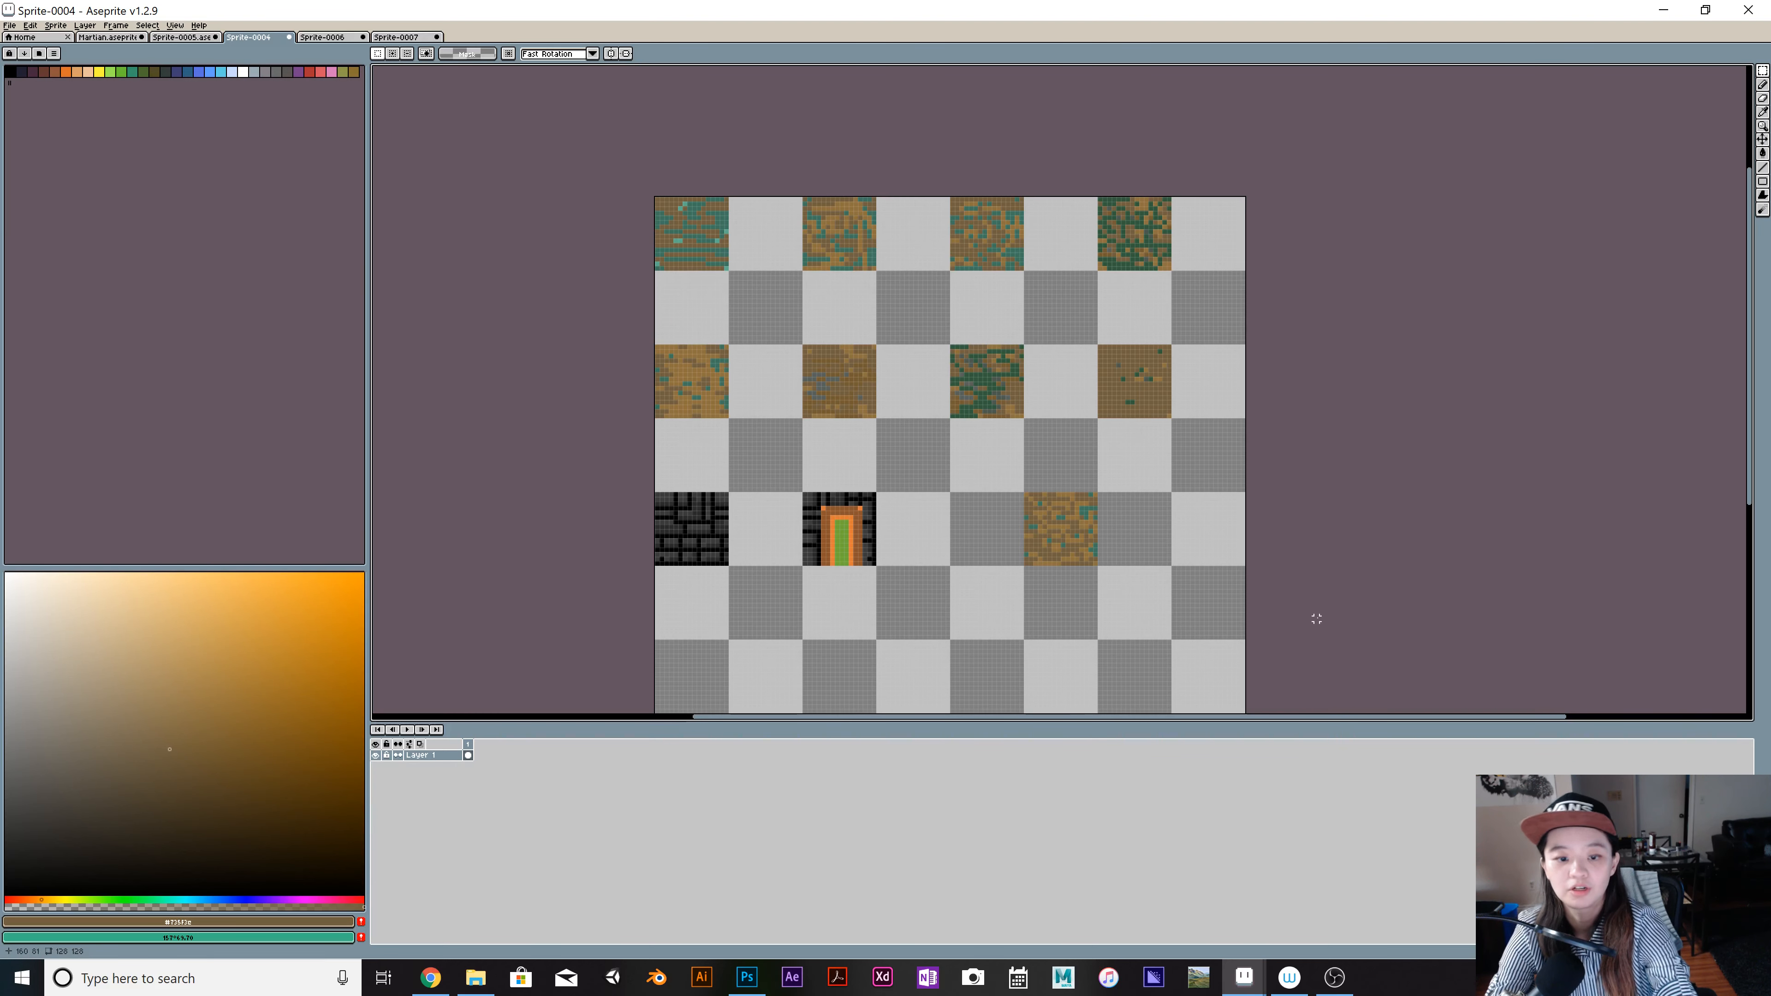
Step: Copy the black brick tile from Sprite-0004 and clear the brown tile from Sprite-0007's canvas
key("space")
left_click_drag(1358, 589, 1379, 455)
key("space")
left_click_drag(1088, 479, 1141, 543)
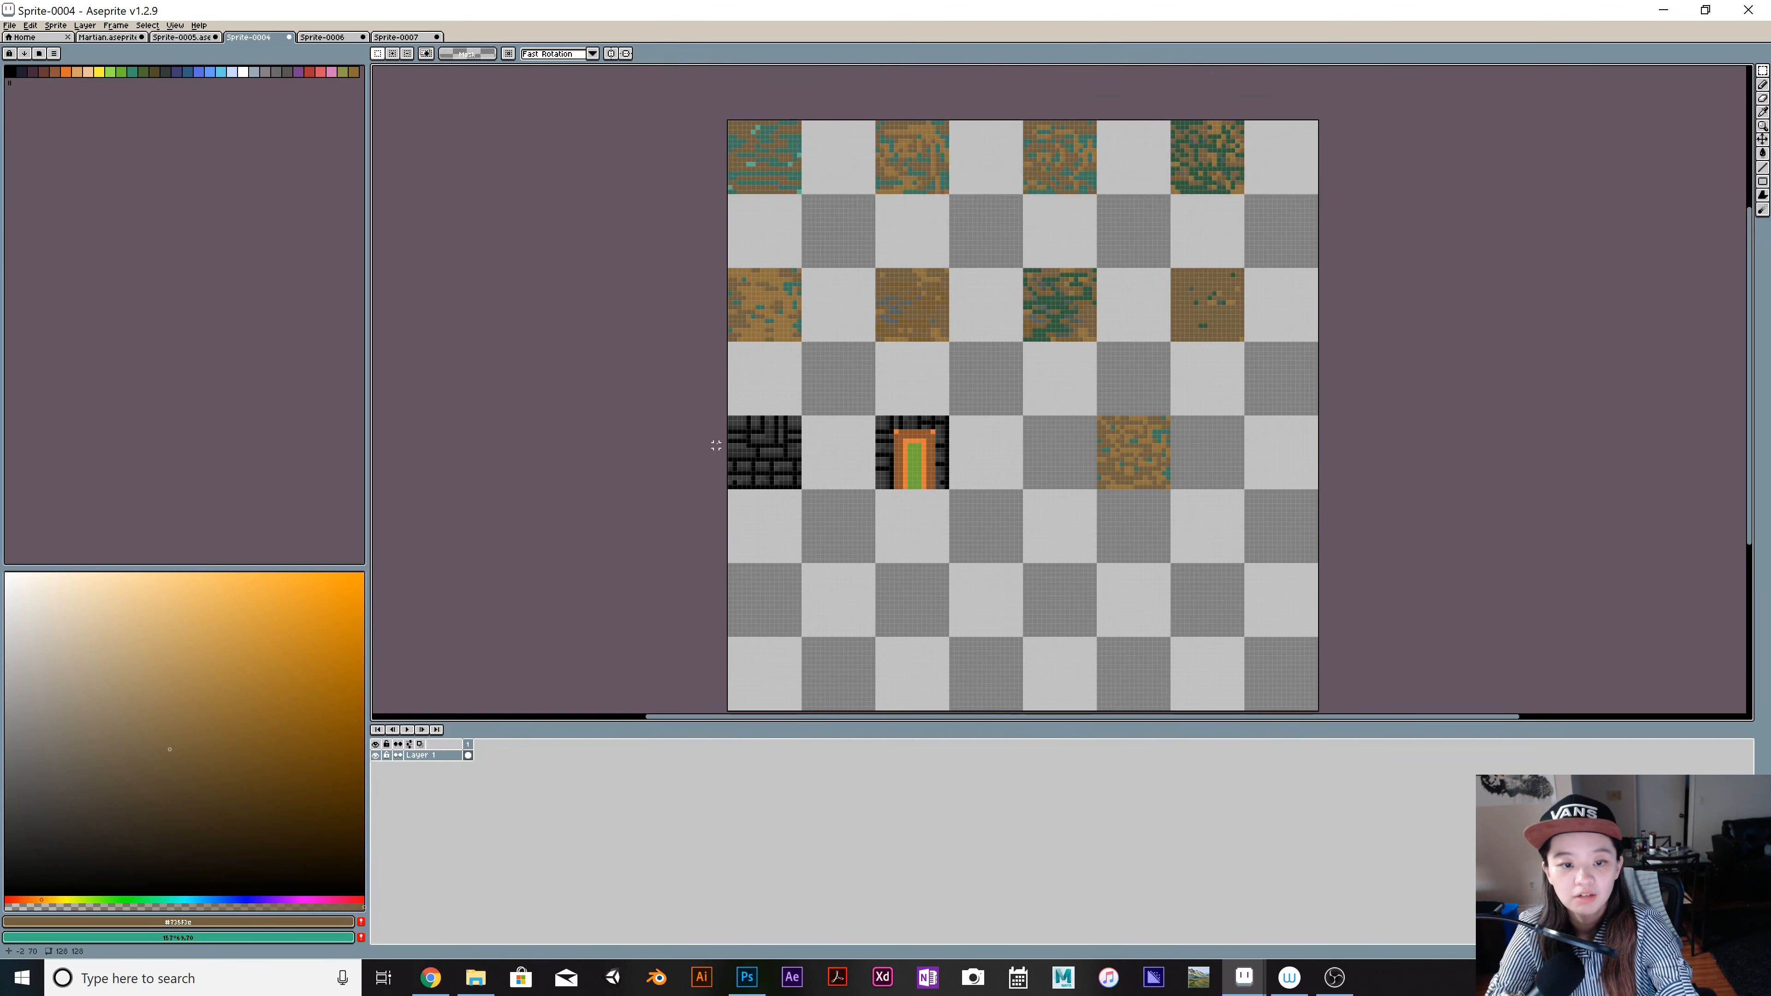
left_click_drag(728, 396, 818, 505)
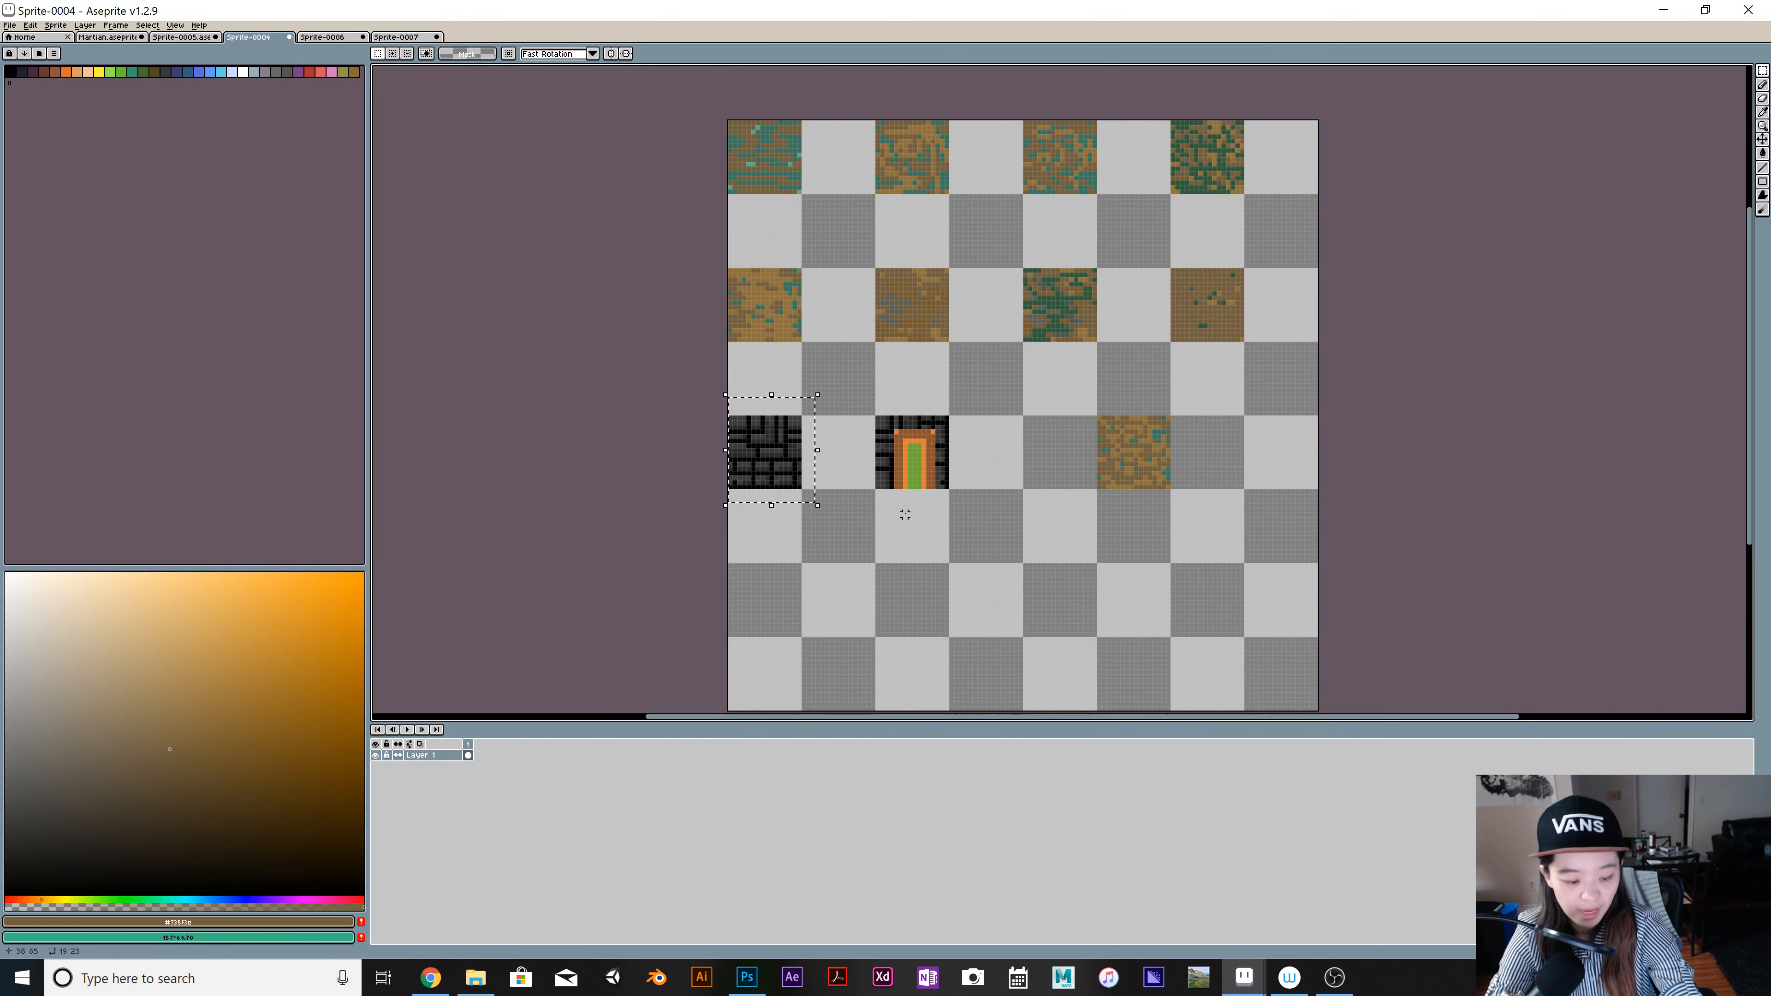
left_click(400, 37)
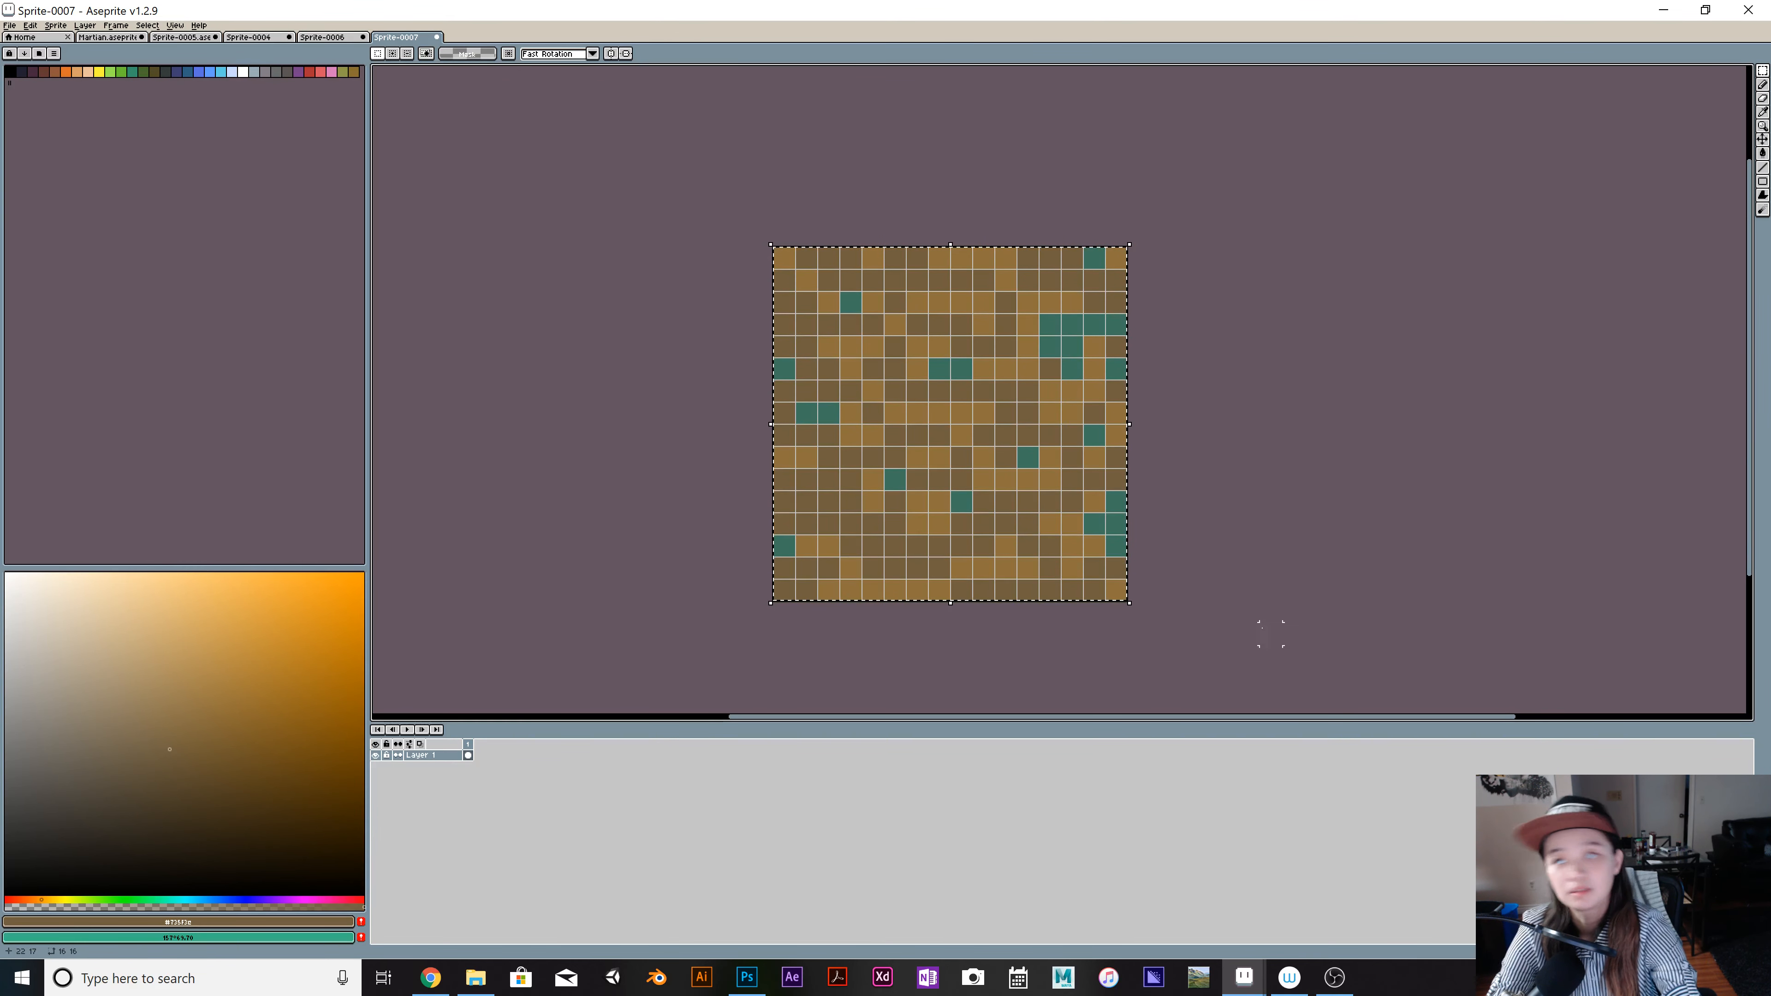
key("Delete")
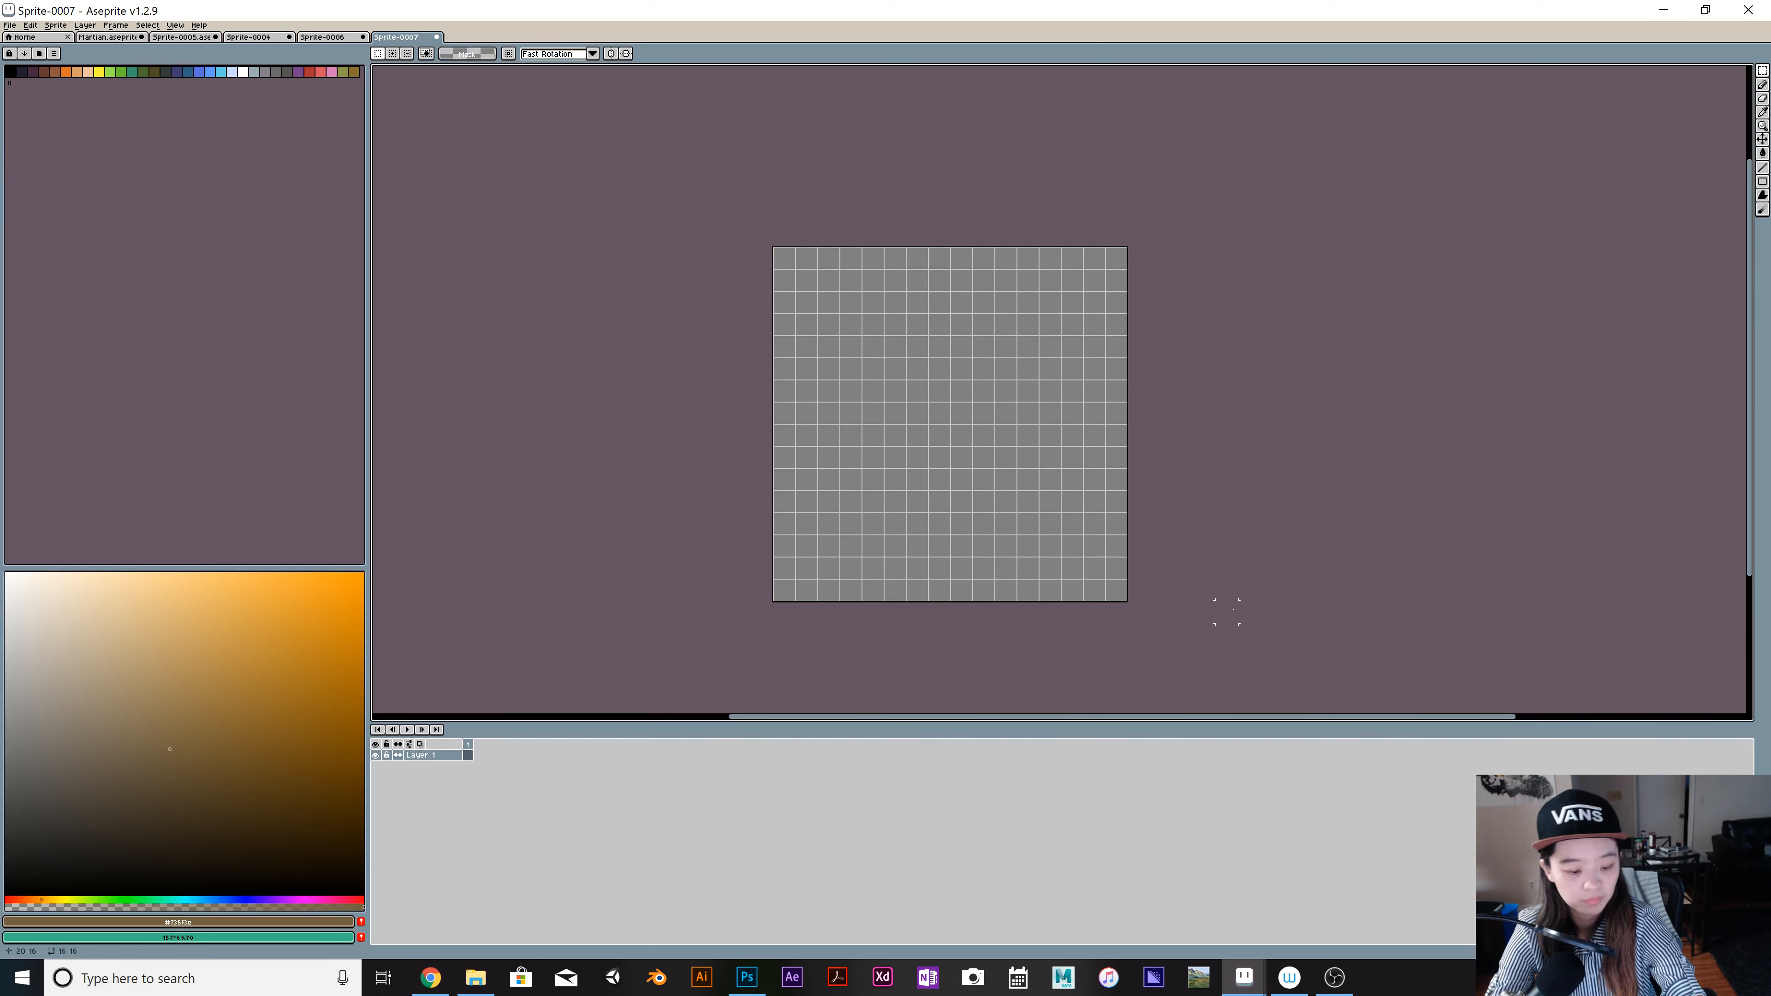
Step: Paste the brick tile into Sprite-0007 and shift it vertically until it fills the canvas exactly
key("ctrl+v")
key("Up")
key("Up")
key("Up")
key("Up")
key("Up")
key("Up")
key("Up")
key("Up")
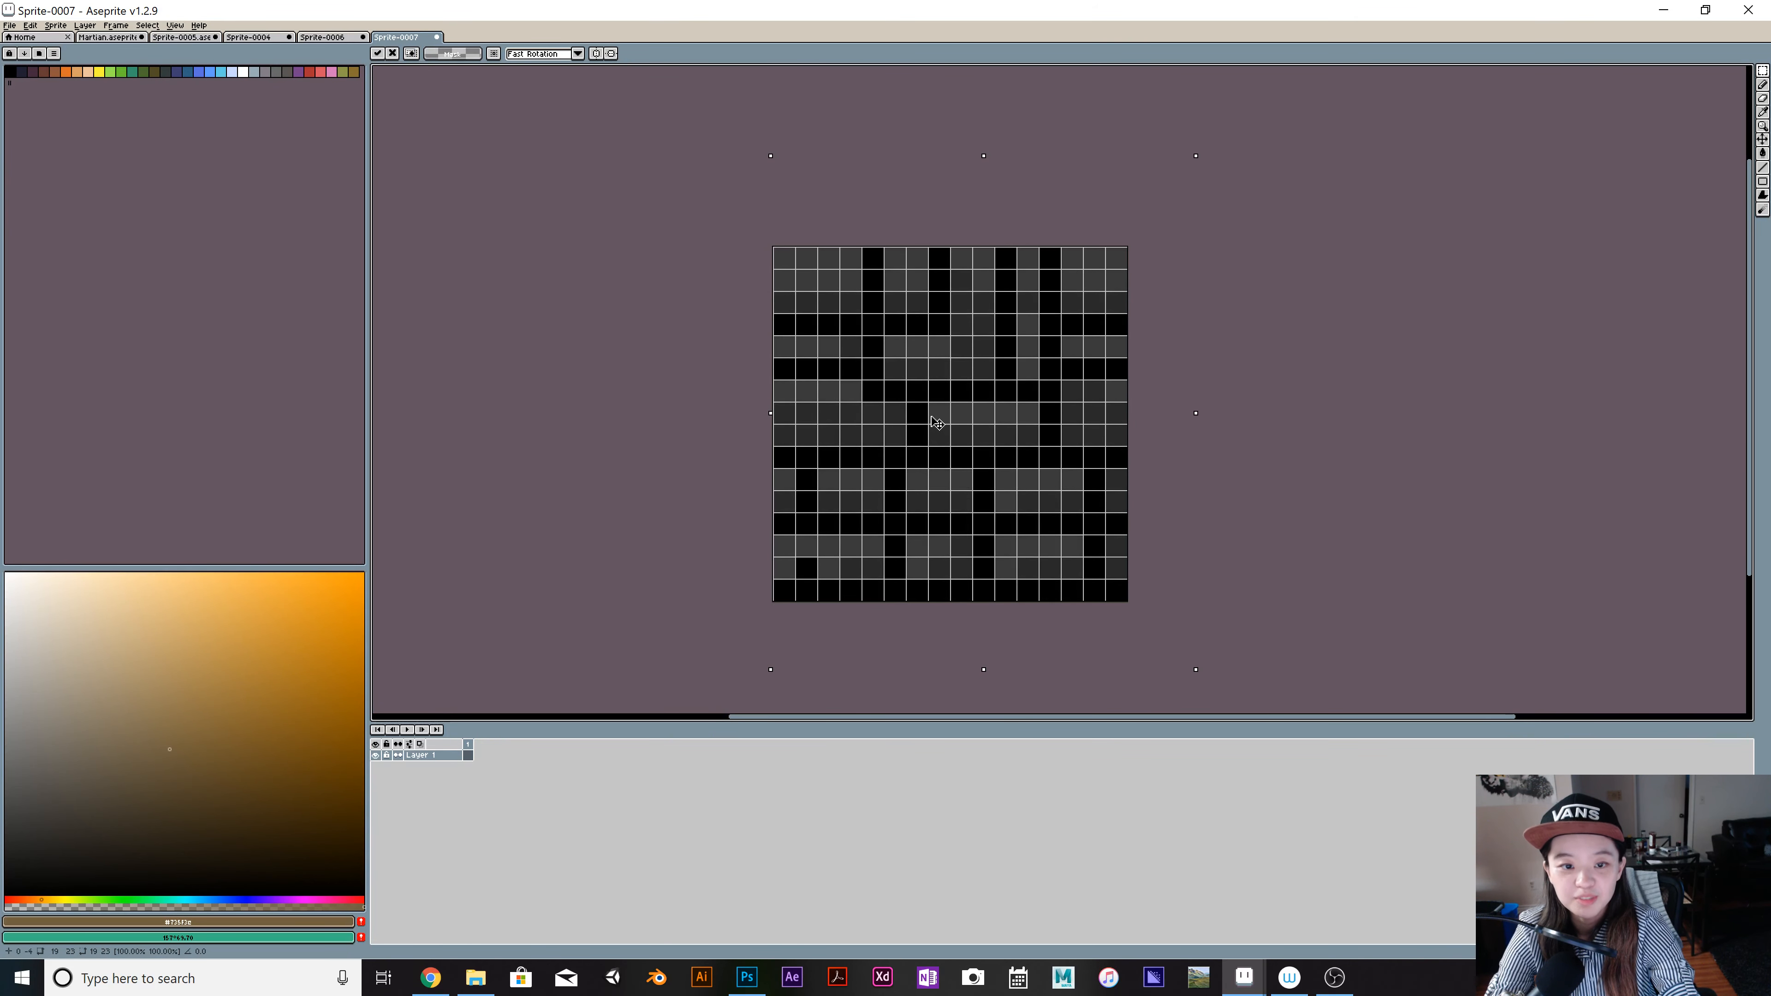
left_click_drag(932, 417, 936, 400)
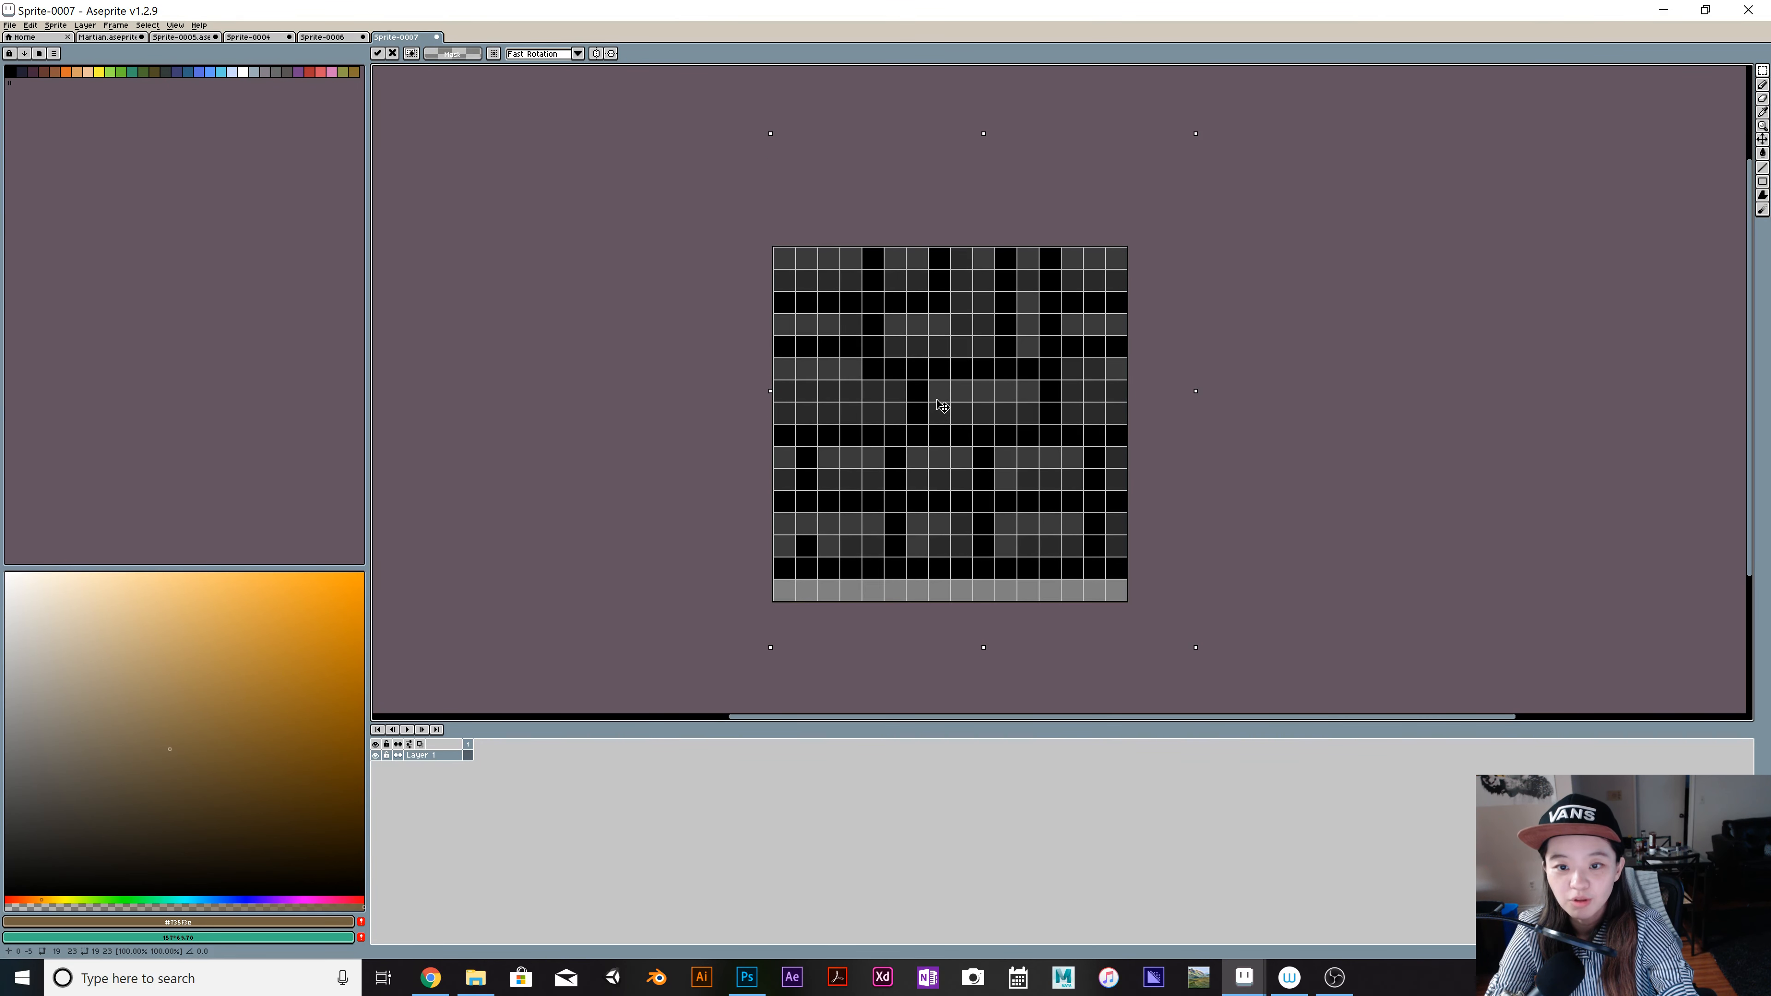
key("Down")
left_click(1403, 479)
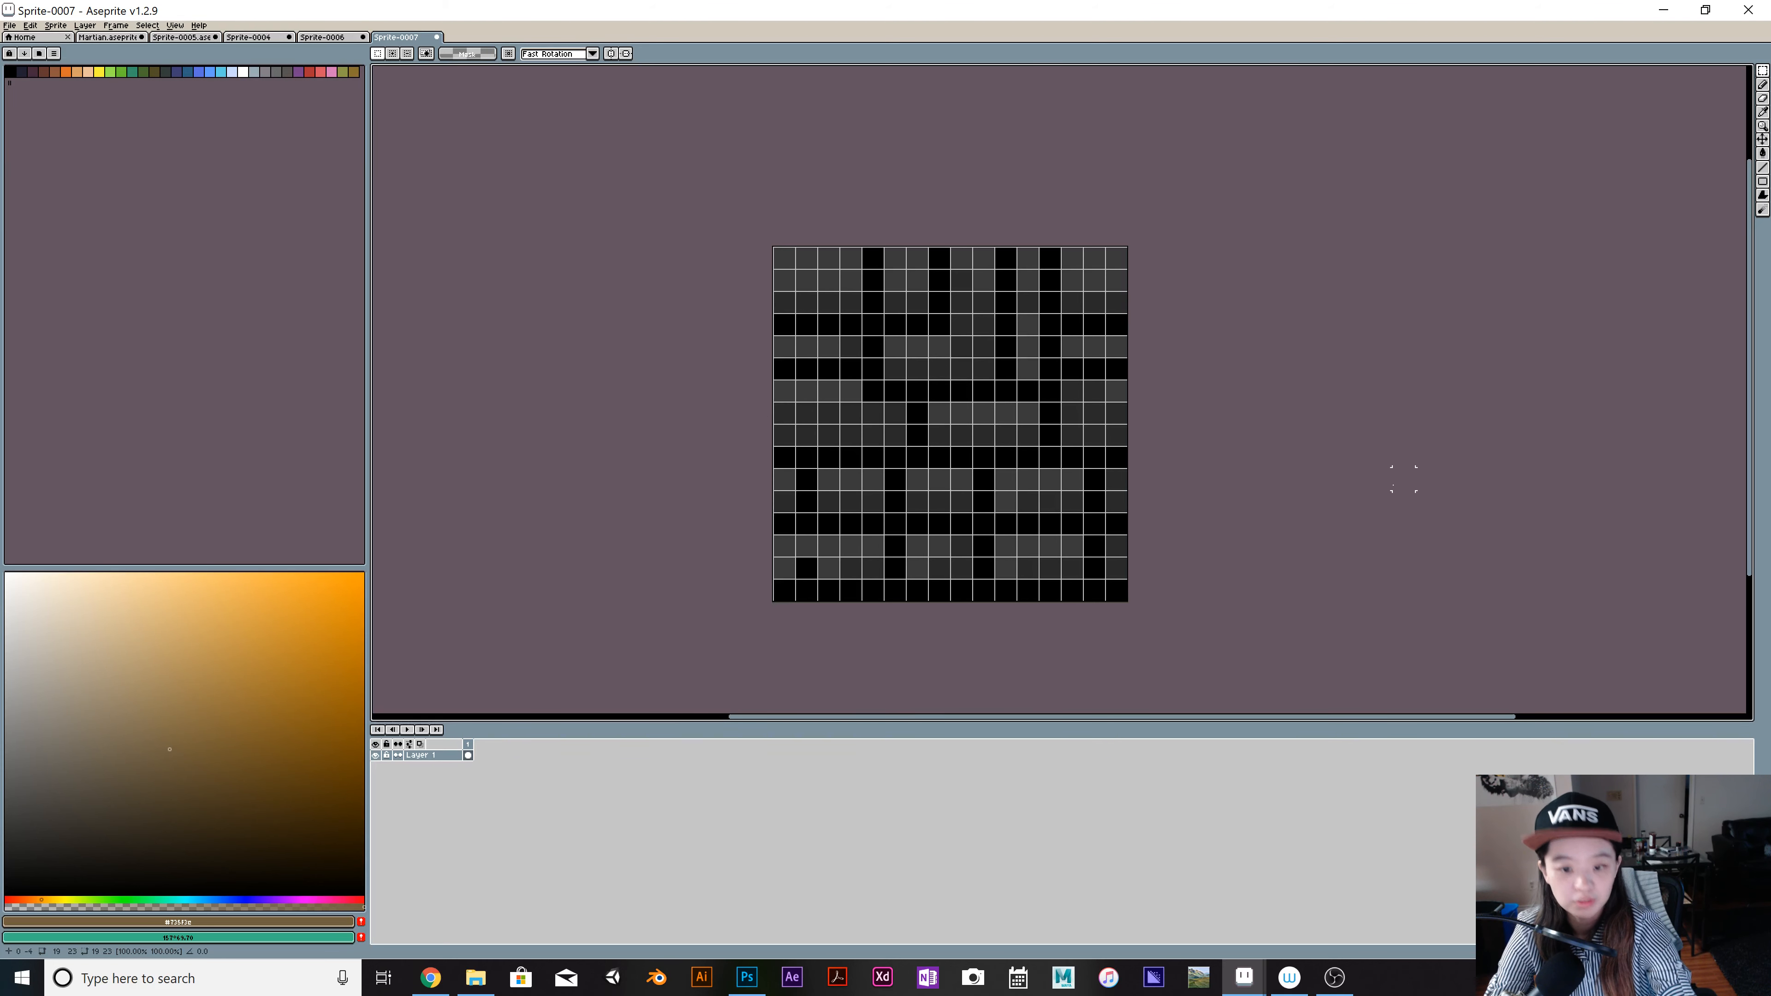
Step: Examine the pasted brick tile's pixel pattern at different magnifications
scroll(1229, 502, "up", 2)
scroll(1229, 503, "down", 3)
left_click_drag(1031, 521, 1013, 502)
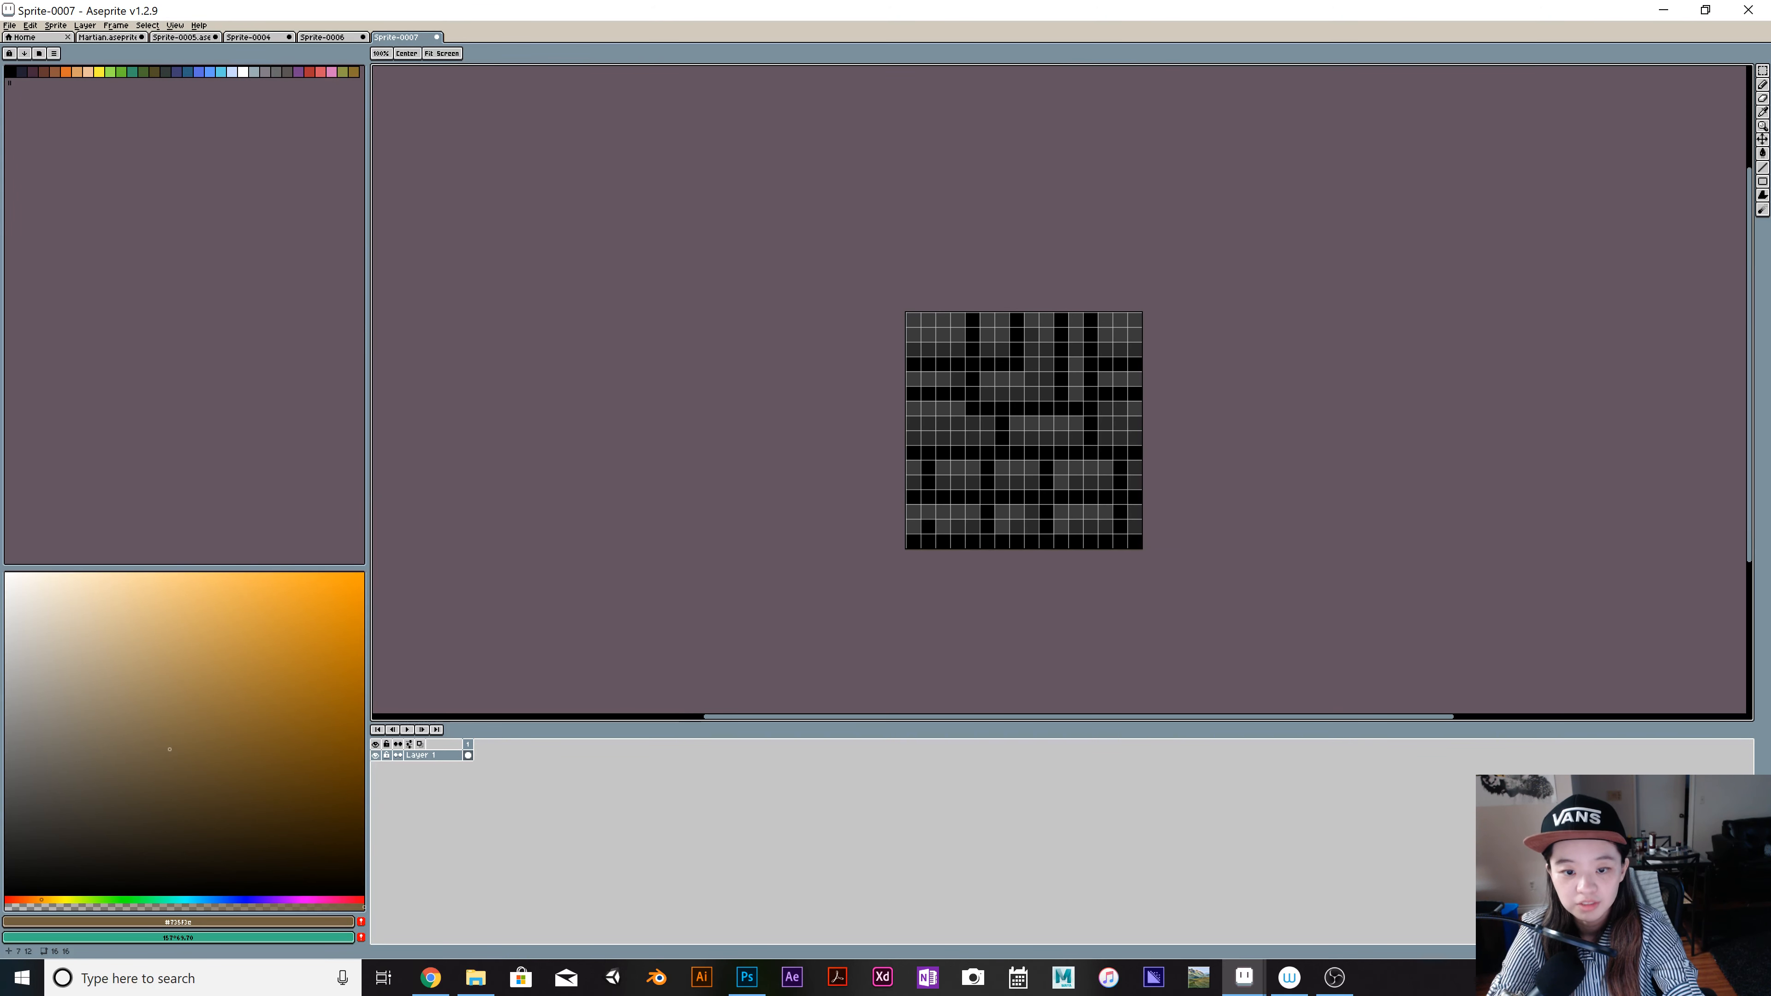
scroll(1018, 499, "up", 2)
scroll(1018, 499, "up", 1)
scroll(1018, 499, "down", 1)
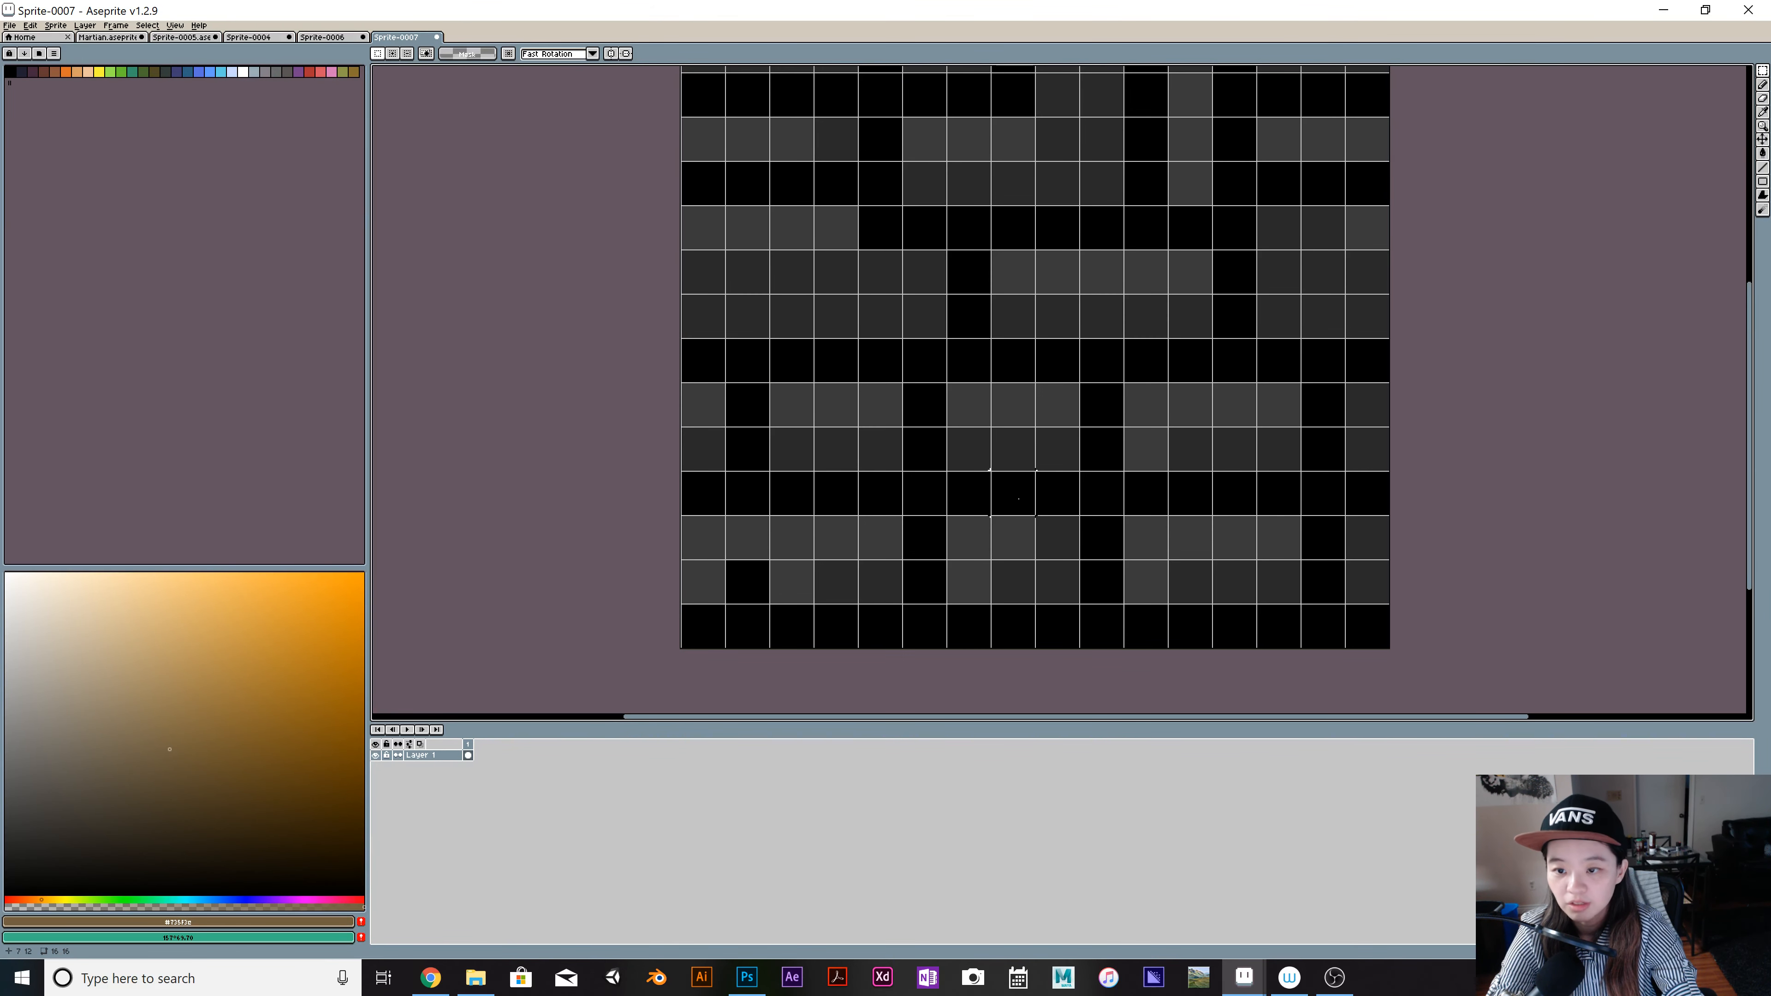
scroll(803, 242, "down", 3)
left_click_drag(680, 118, 1238, 514)
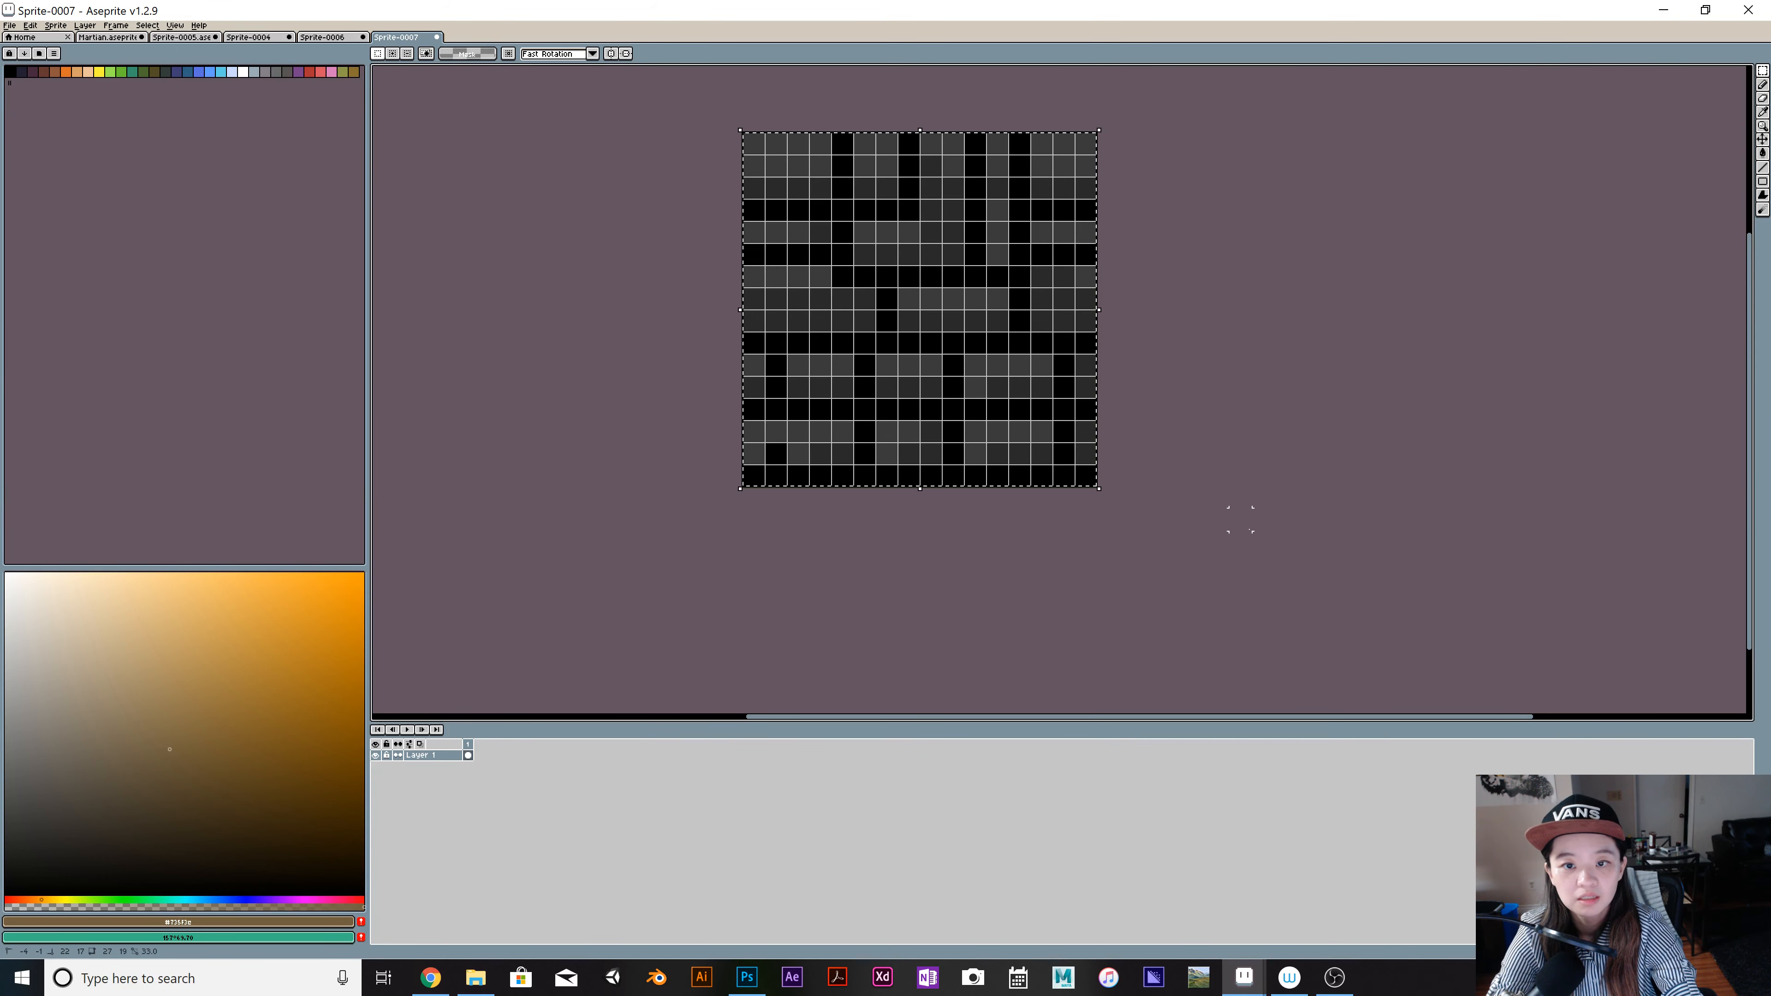
mouse_move(910, 236)
left_mouse_down()
mouse_move(887, 235)
mouse_move(910, 235)
left_mouse_up()
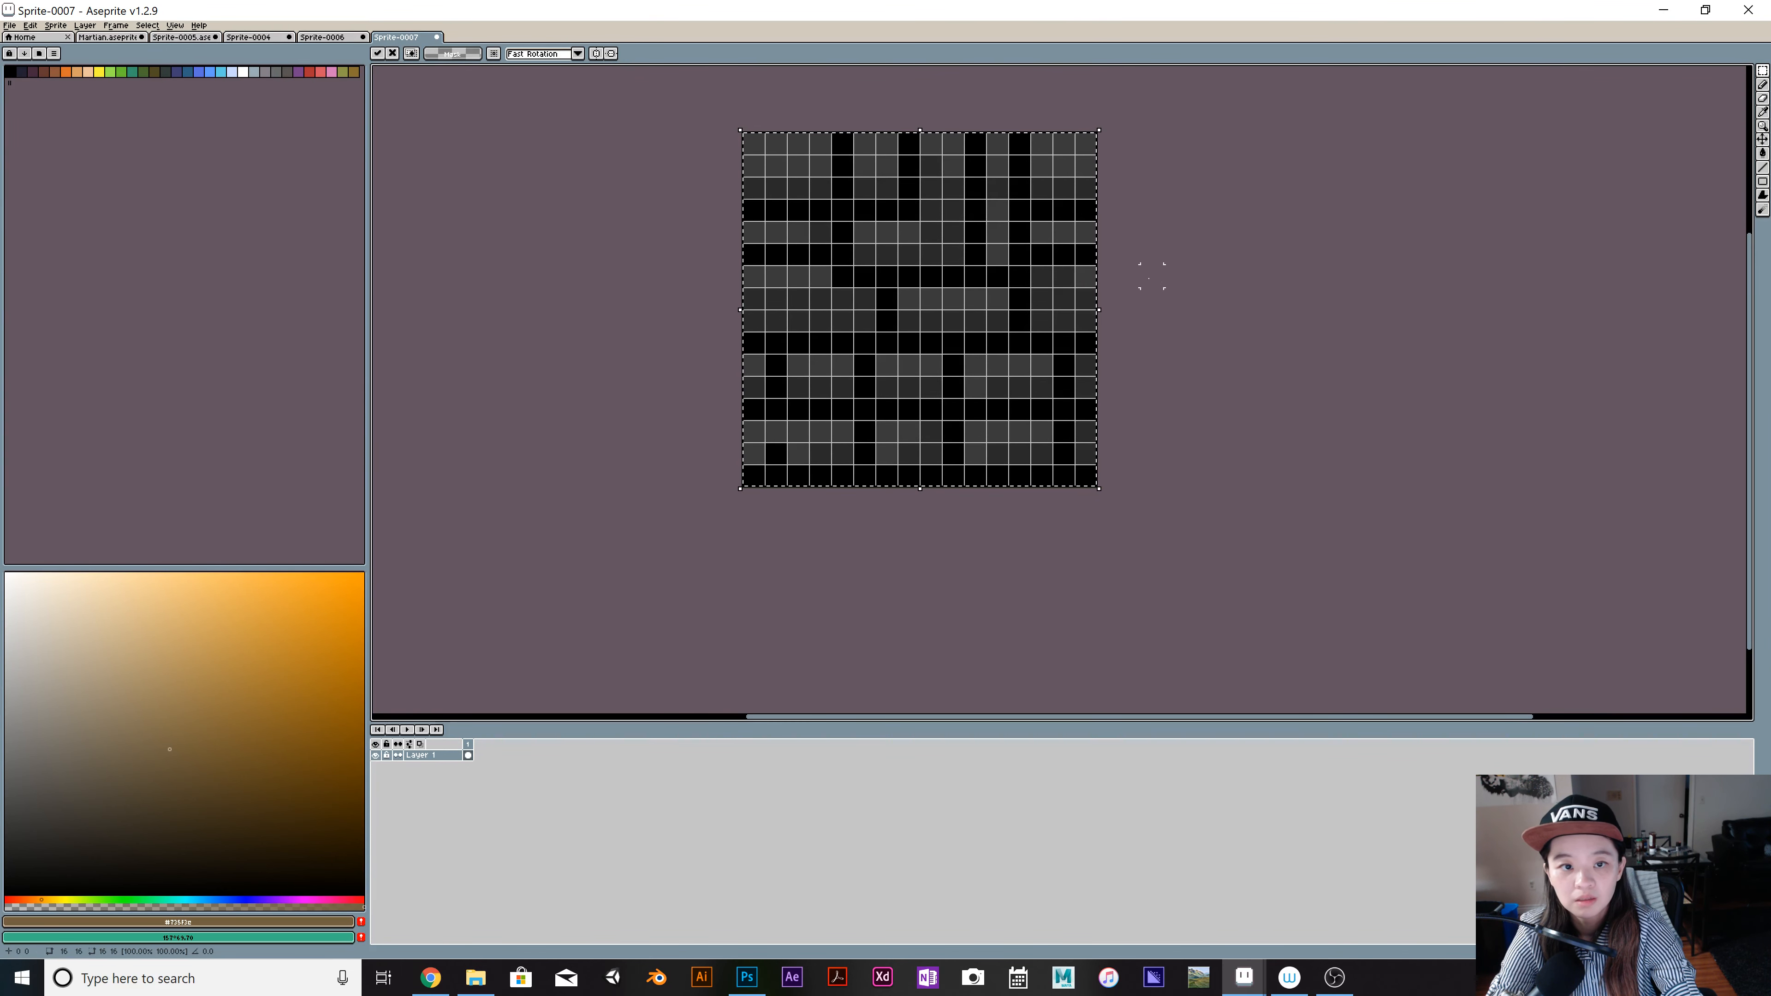
key("space")
scroll(1067, 379, "up", 2)
left_click_drag(1066, 380, 1437, 476)
left_click_drag(940, 380, 1003, 475)
key("space")
left_click_drag(747, 283, 809, 373)
scroll(752, 348, "down", 4)
scroll(753, 350, "up", 3)
key("space")
scroll(813, 363, "down", 2)
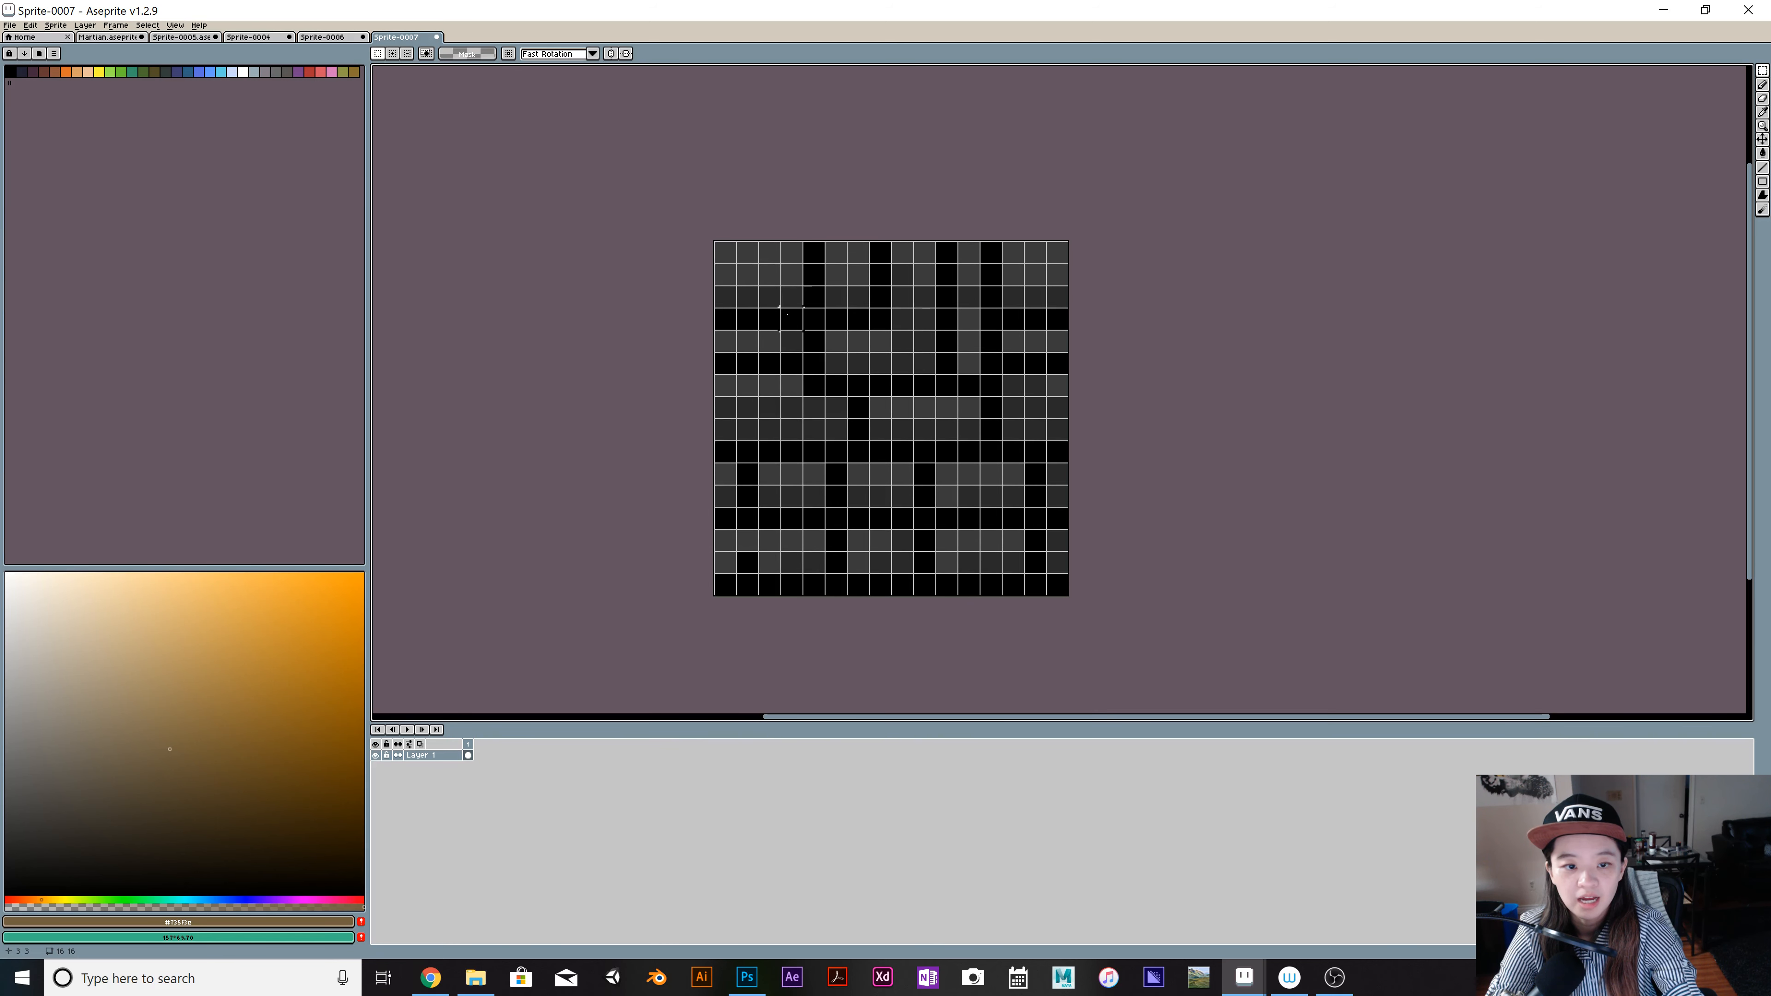
Step: Sample the lighter dark grey from the brick near the tile's upper-left corner as the foreground colour
key("i")
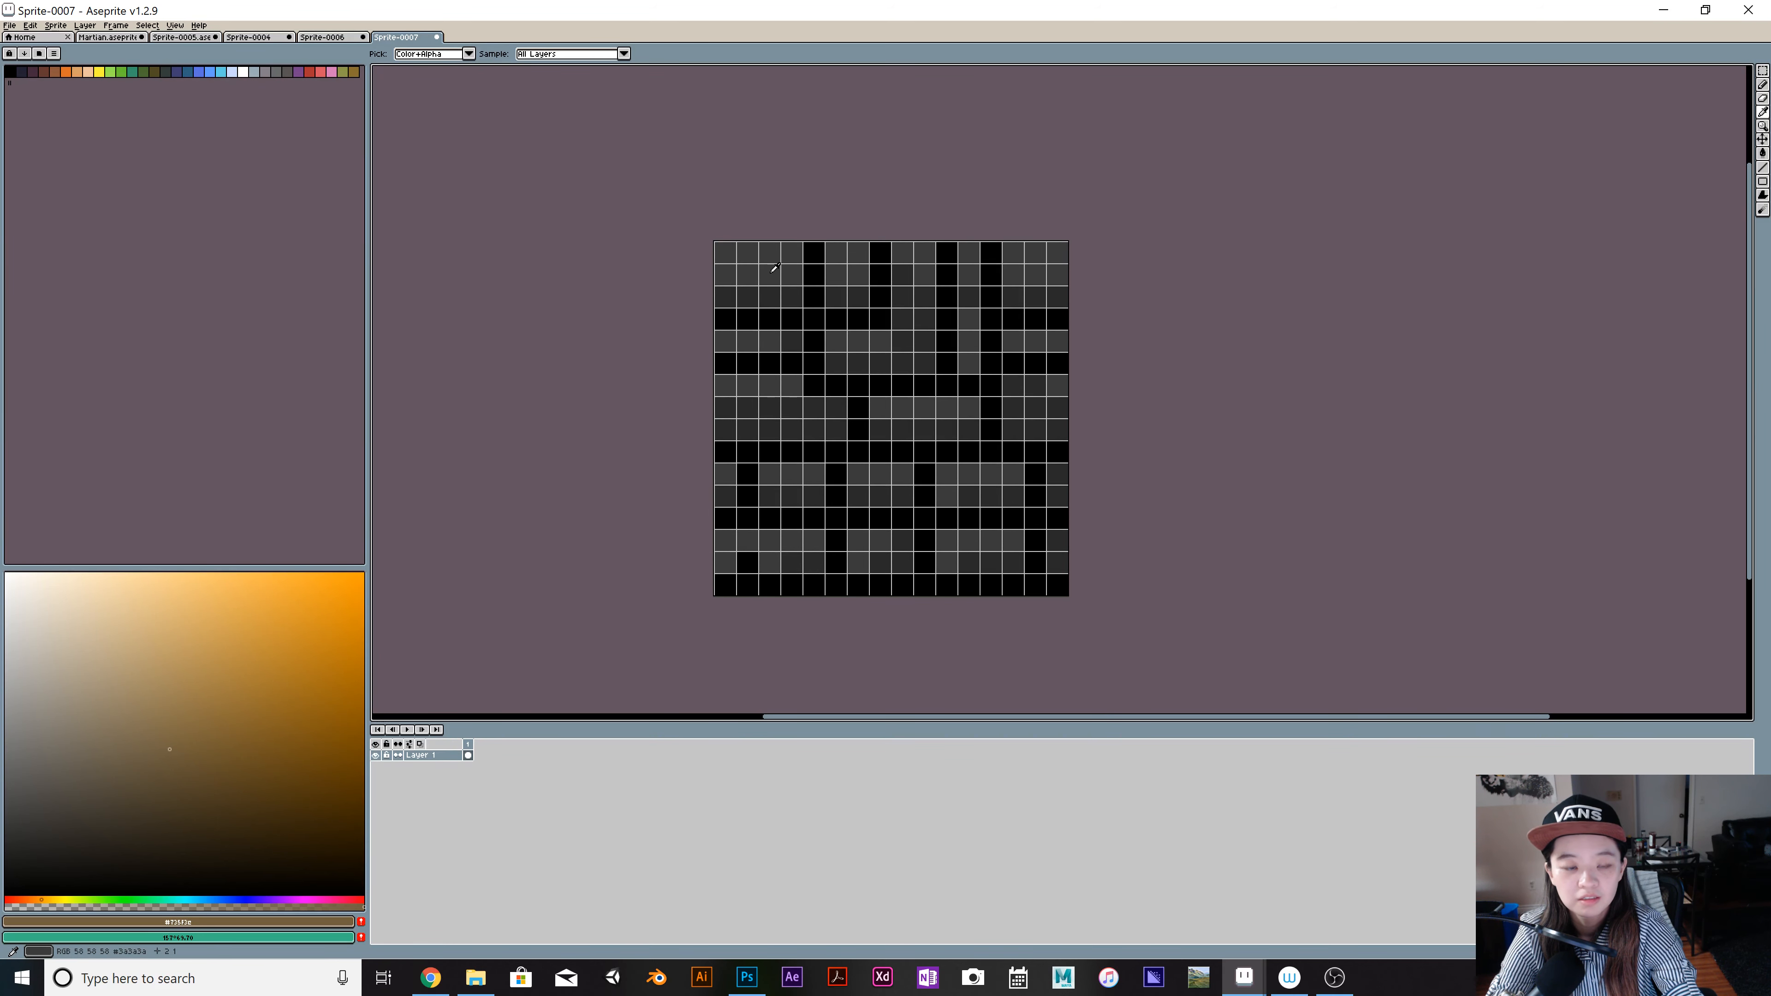
left_click(774, 268)
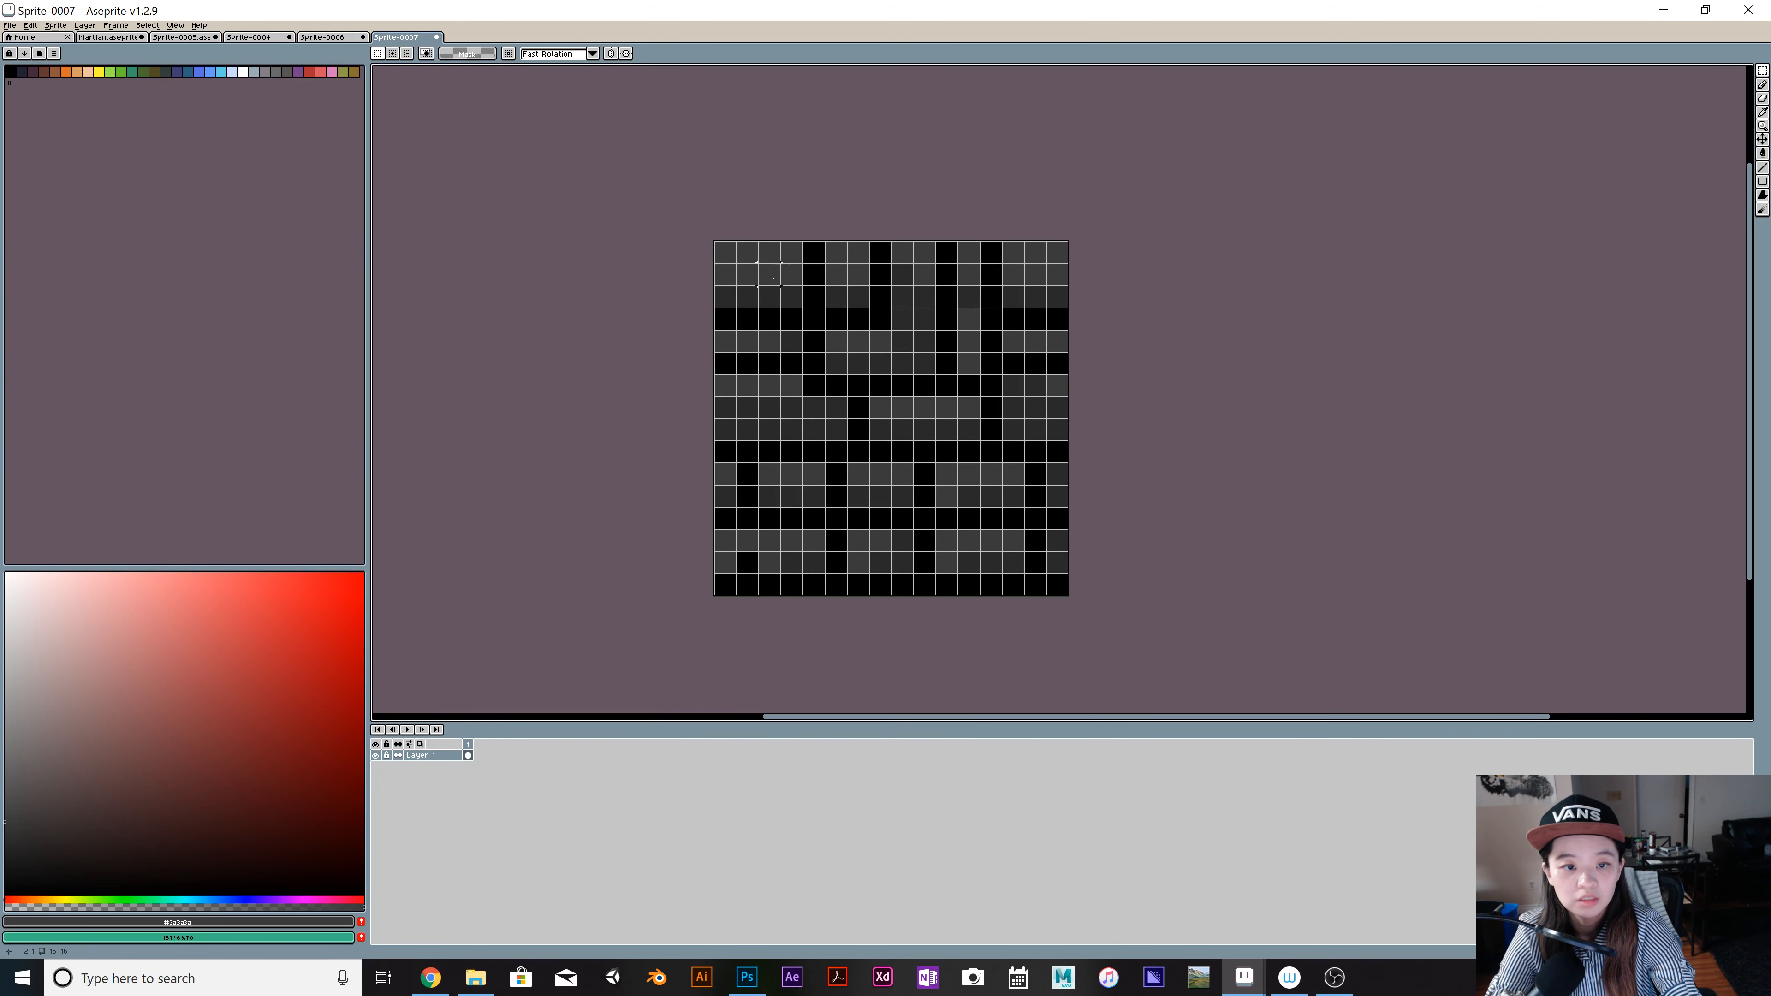
key("m")
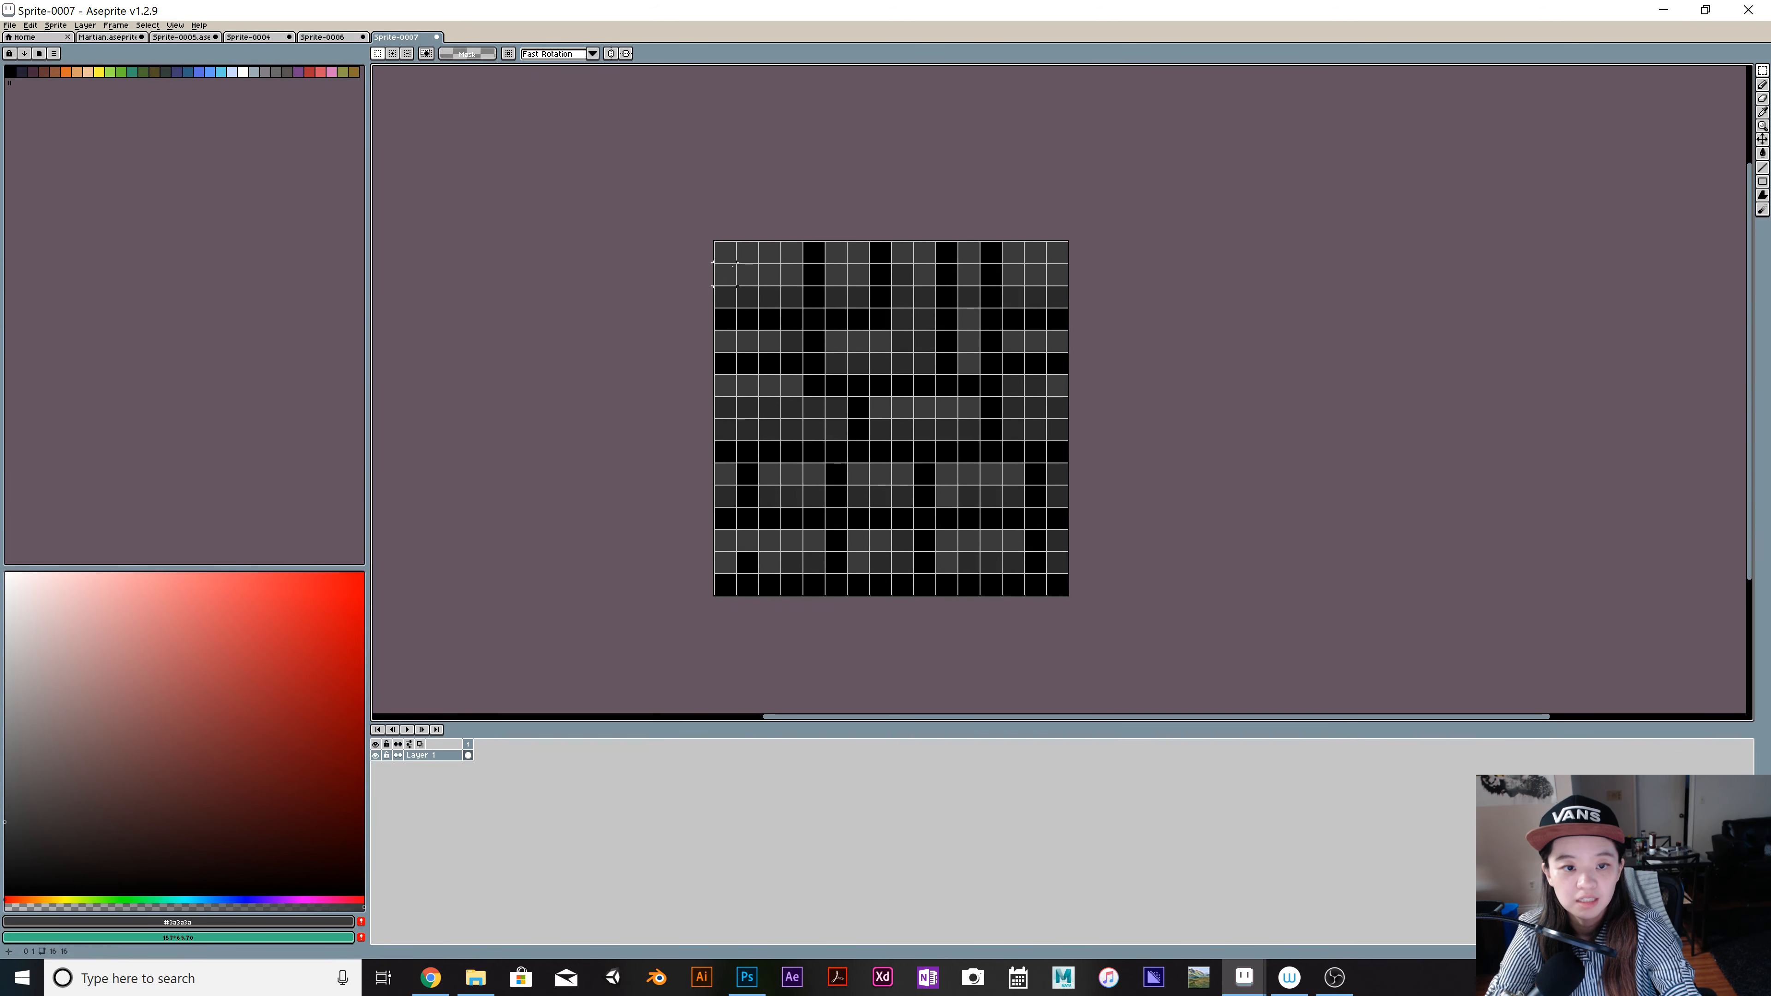
left_click_drag(730, 255, 816, 257)
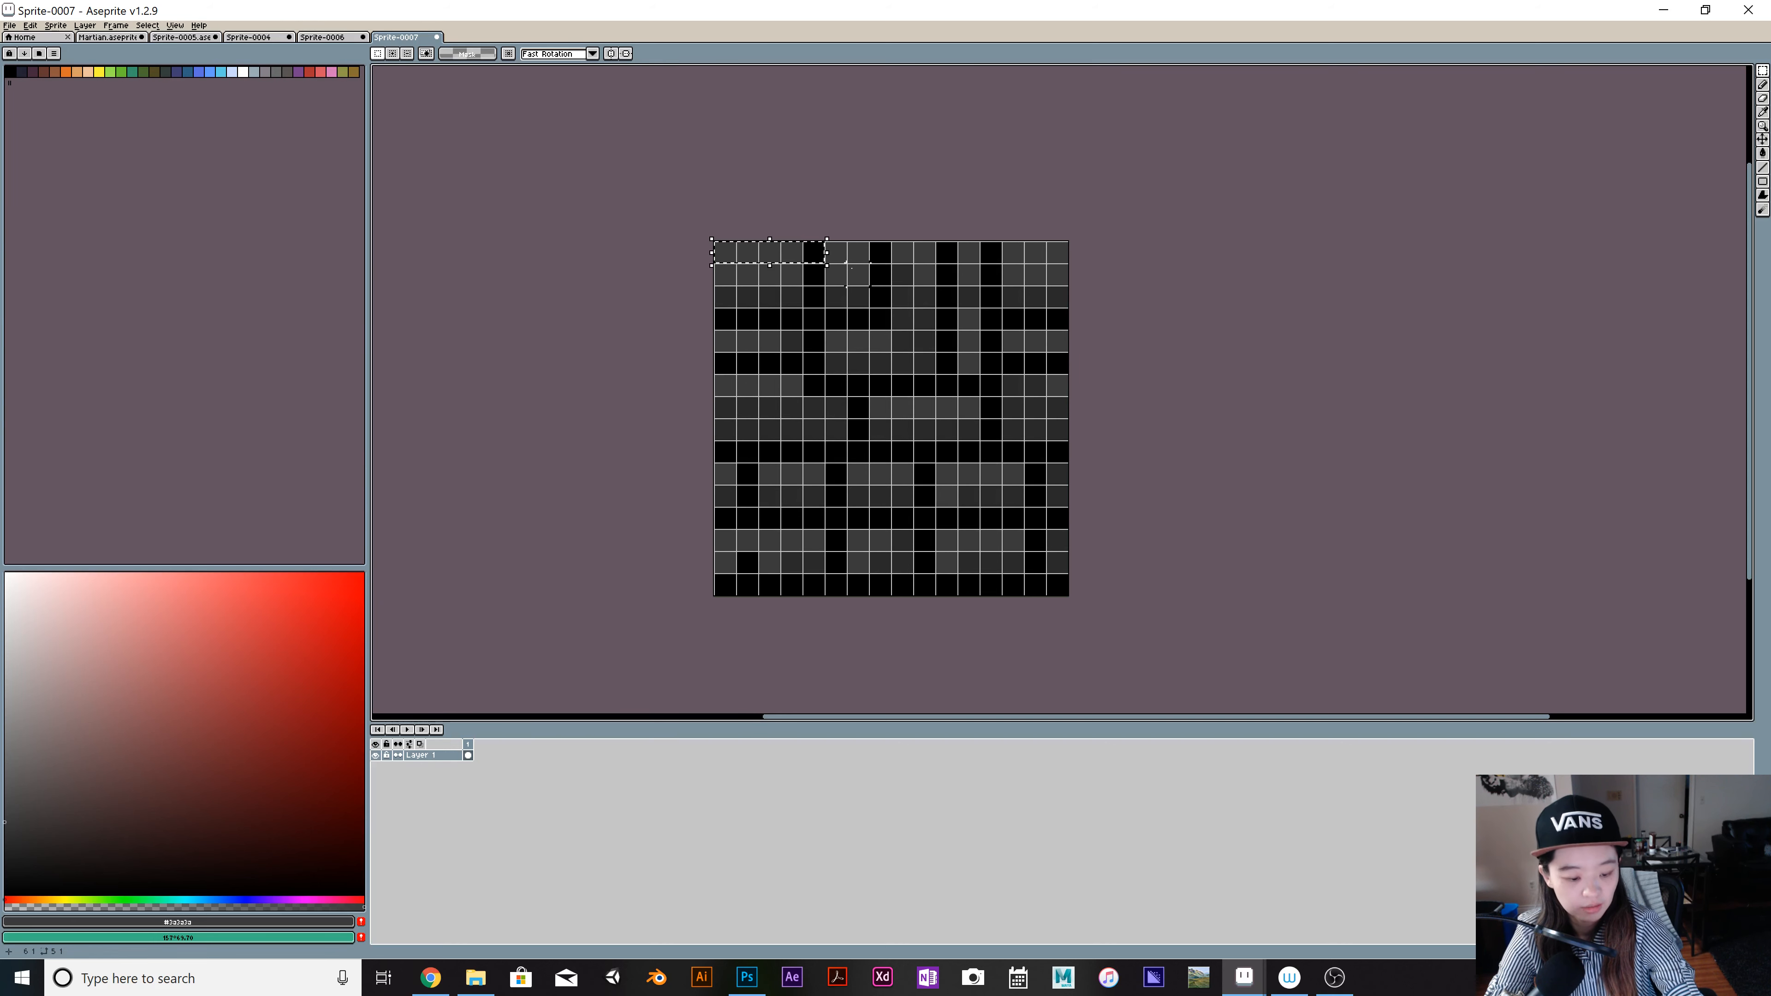
key("ctrl+d")
key("i")
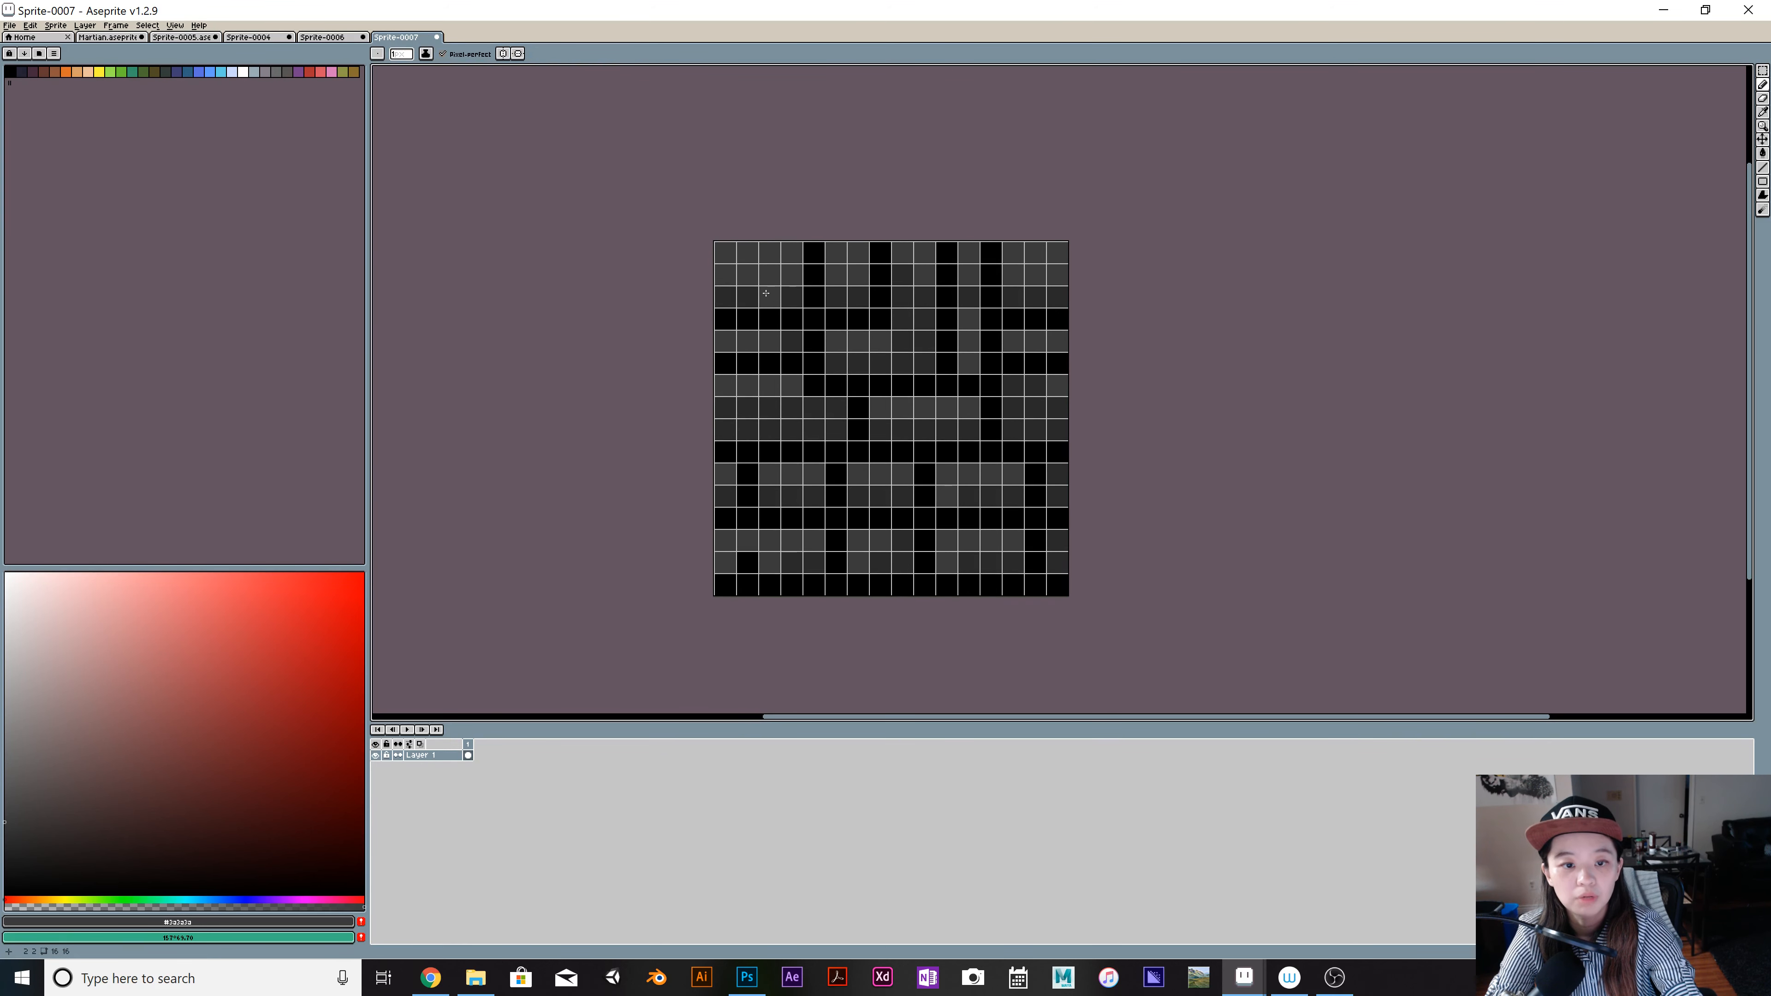
Step: Paint over the entire brick tile with the sampled dark grey using the Pencil, leaving a solid grey canvas
key("b")
left_click(813, 276)
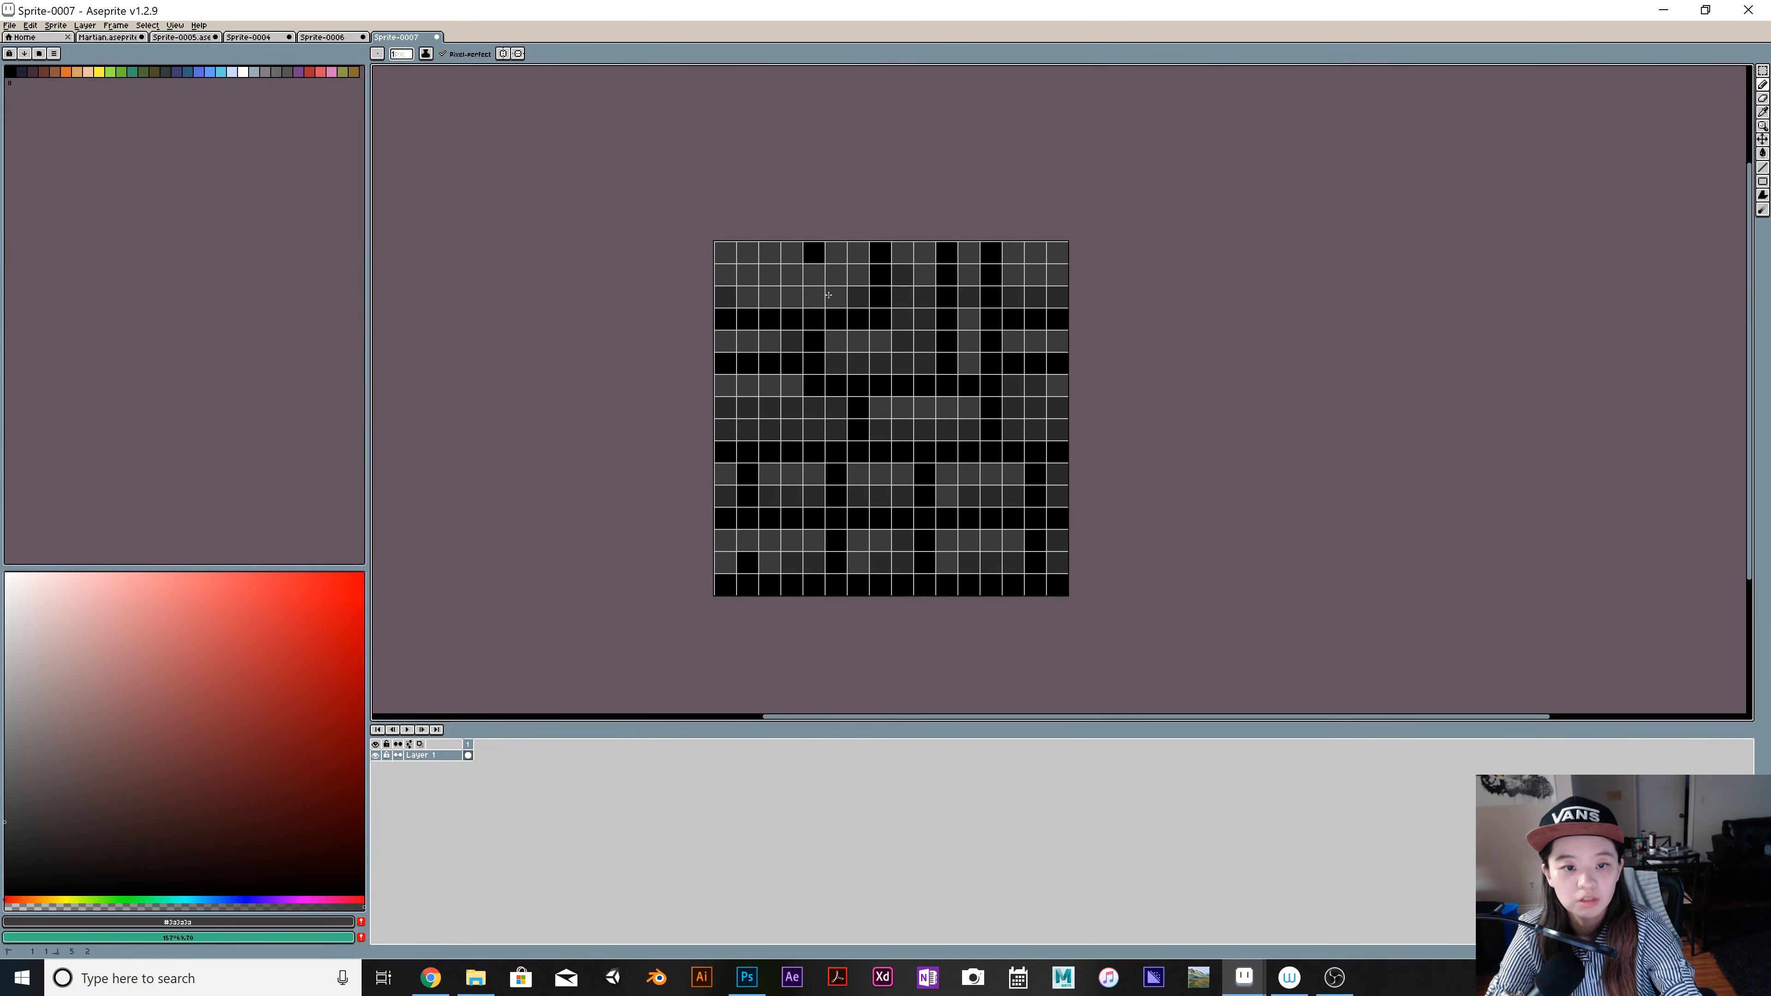
left_click(813, 298)
left_click_drag(725, 275, 1057, 276)
mouse_move(725, 253)
left_mouse_down()
mouse_move(1057, 254)
mouse_move(725, 298)
left_mouse_up()
mouse_move(748, 319)
left_mouse_down()
mouse_move(1057, 319)
mouse_move(725, 342)
left_mouse_up()
left_click_drag(1057, 386, 725, 386)
mouse_move(437, 363)
left_mouse_down()
mouse_move(1432, 427)
mouse_move(708, 404)
mouse_move(1301, 459)
mouse_move(1026, 511)
mouse_move(1068, 601)
left_mouse_up()
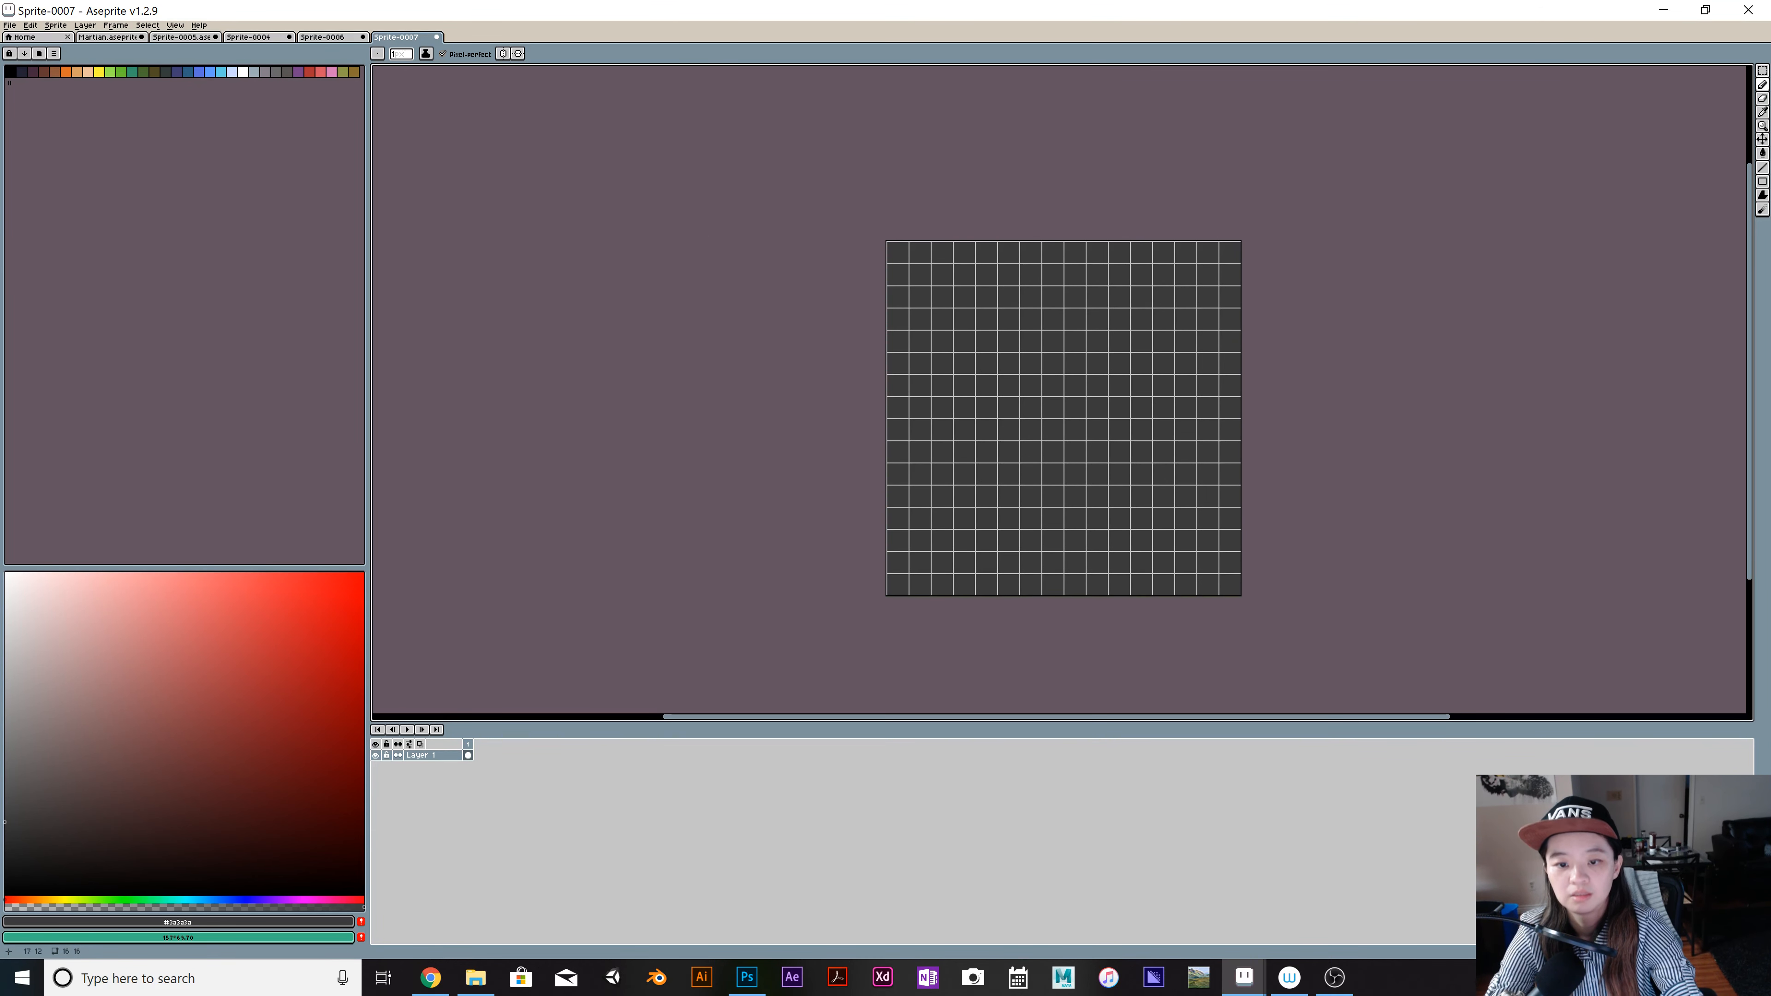
mouse_move(1342, 543)
left_mouse_down()
mouse_move(998, 557)
mouse_move(1217, 522)
left_mouse_up()
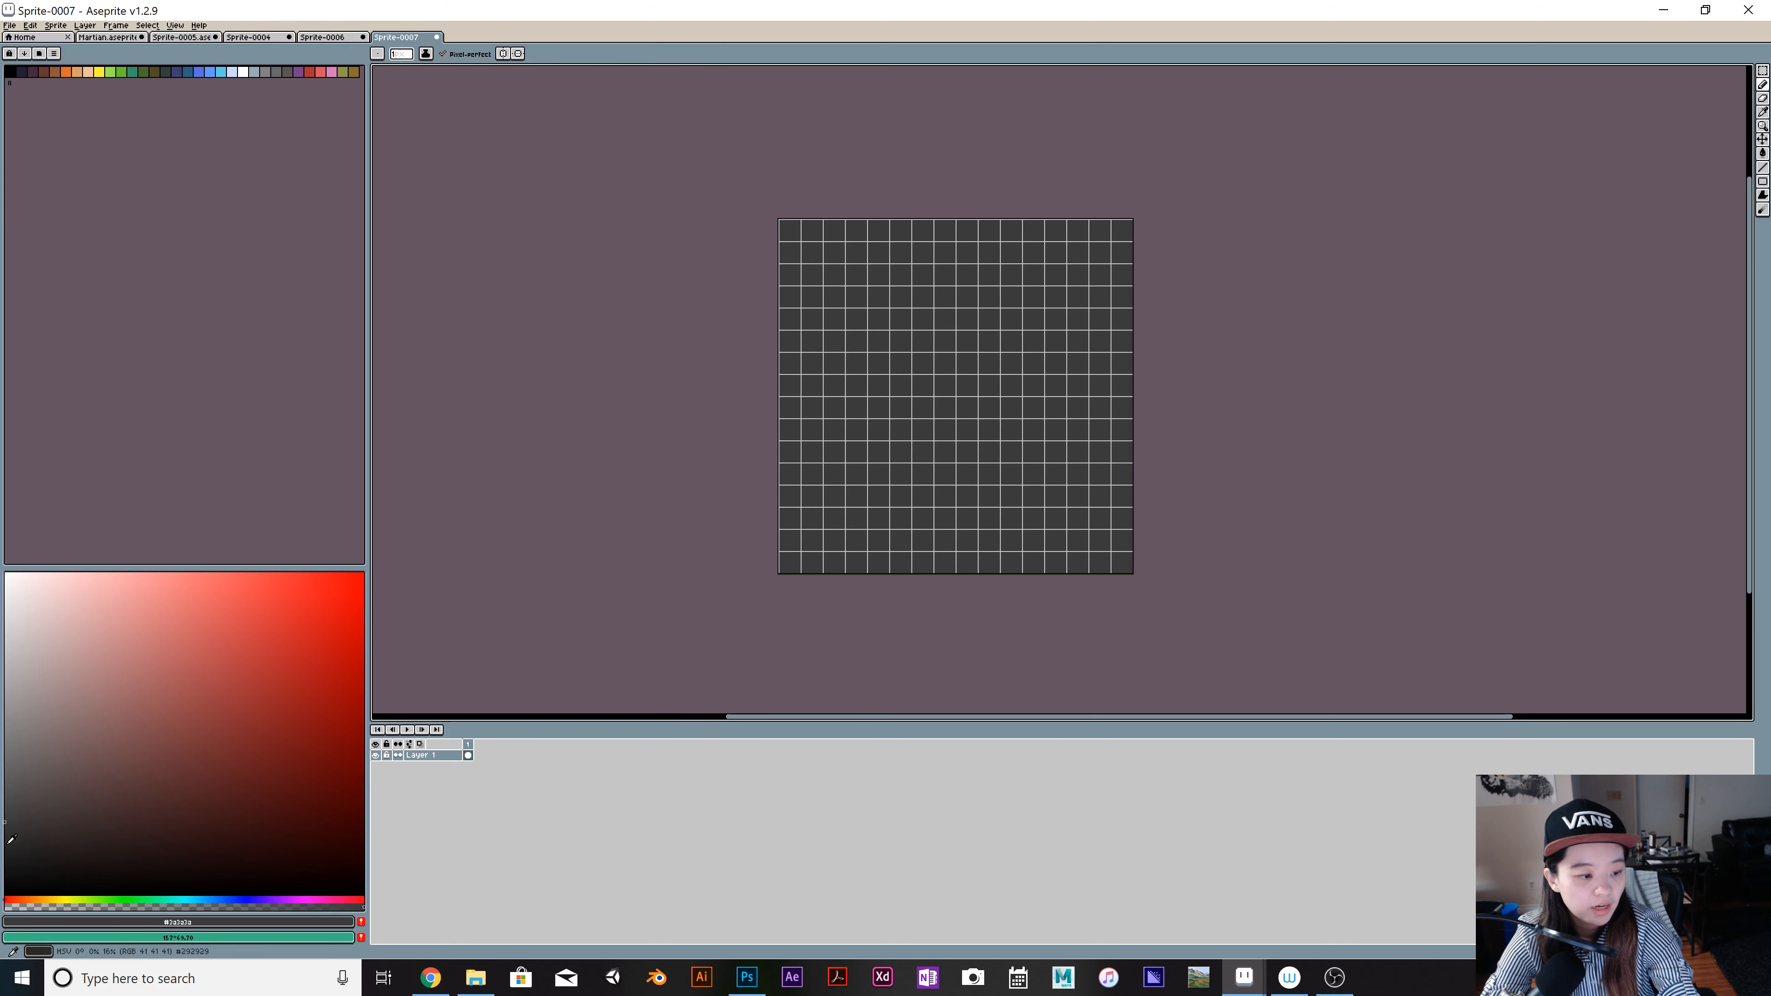
Step: Set the foreground colour to a near-black grey
left_click(7, 871)
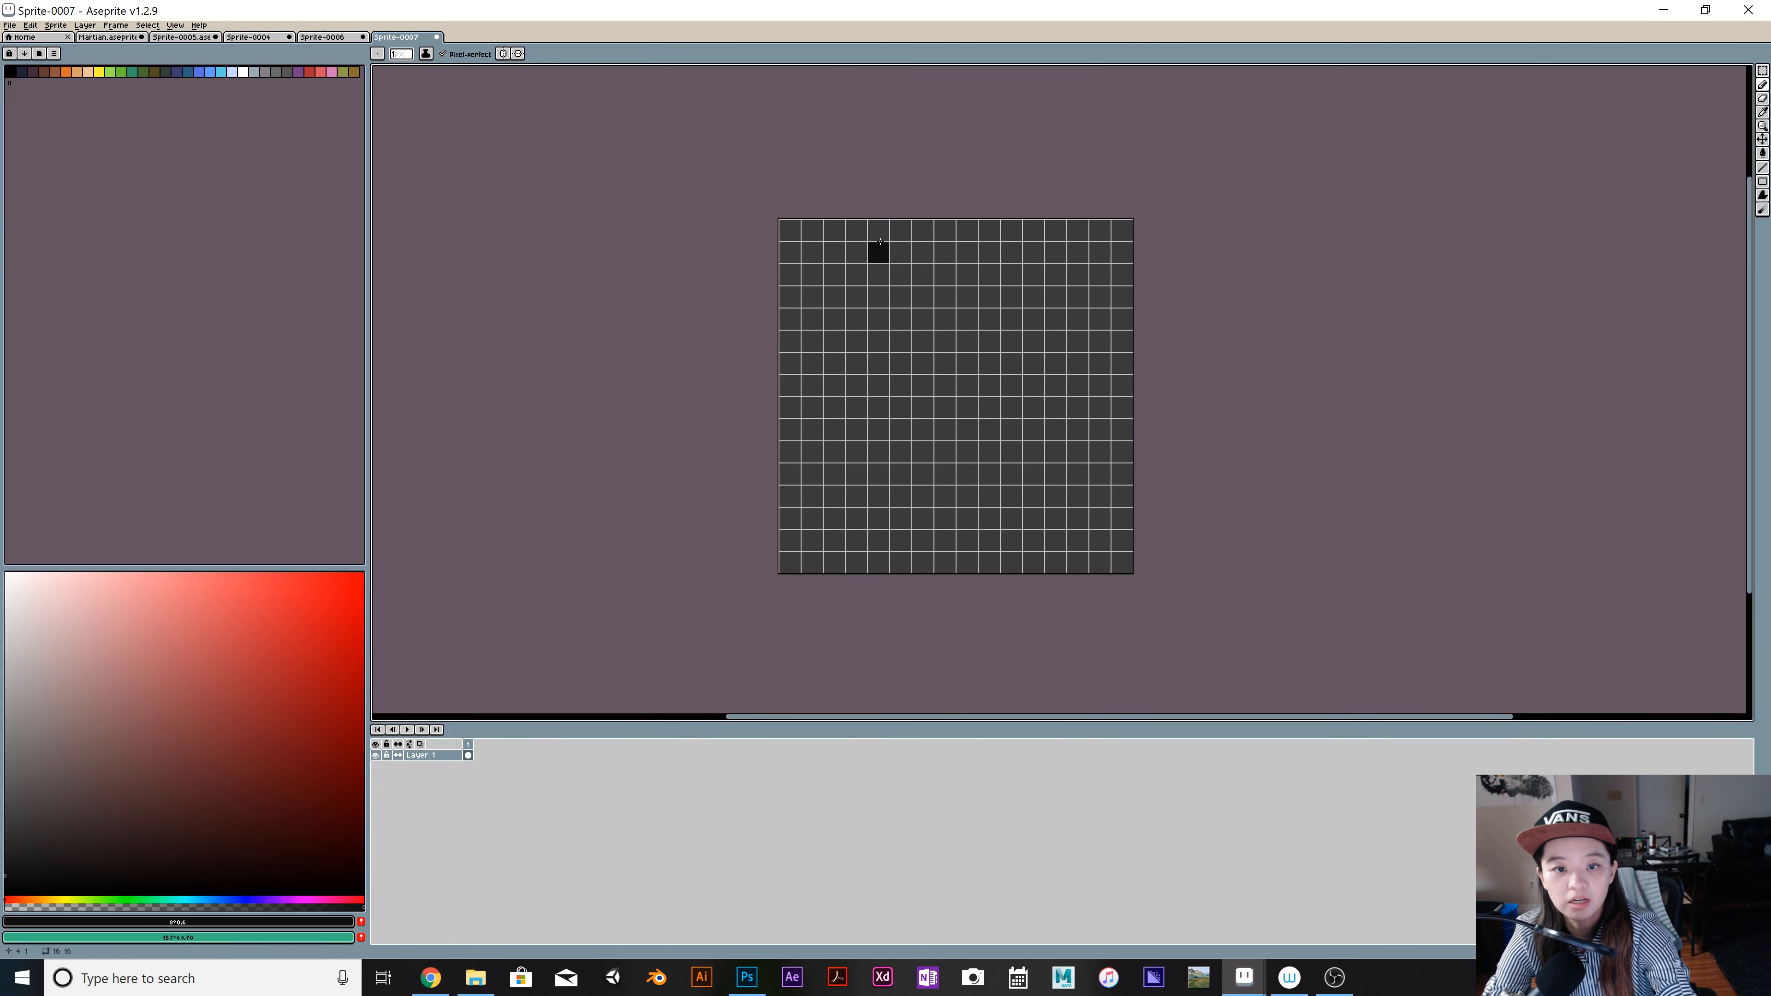
mouse_move(876, 234)
left_mouse_down()
mouse_move(870, 295)
mouse_move(819, 323)
mouse_move(761, 317)
mouse_move(979, 317)
left_mouse_up()
key("ctrl+z")
key("ctrl+z")
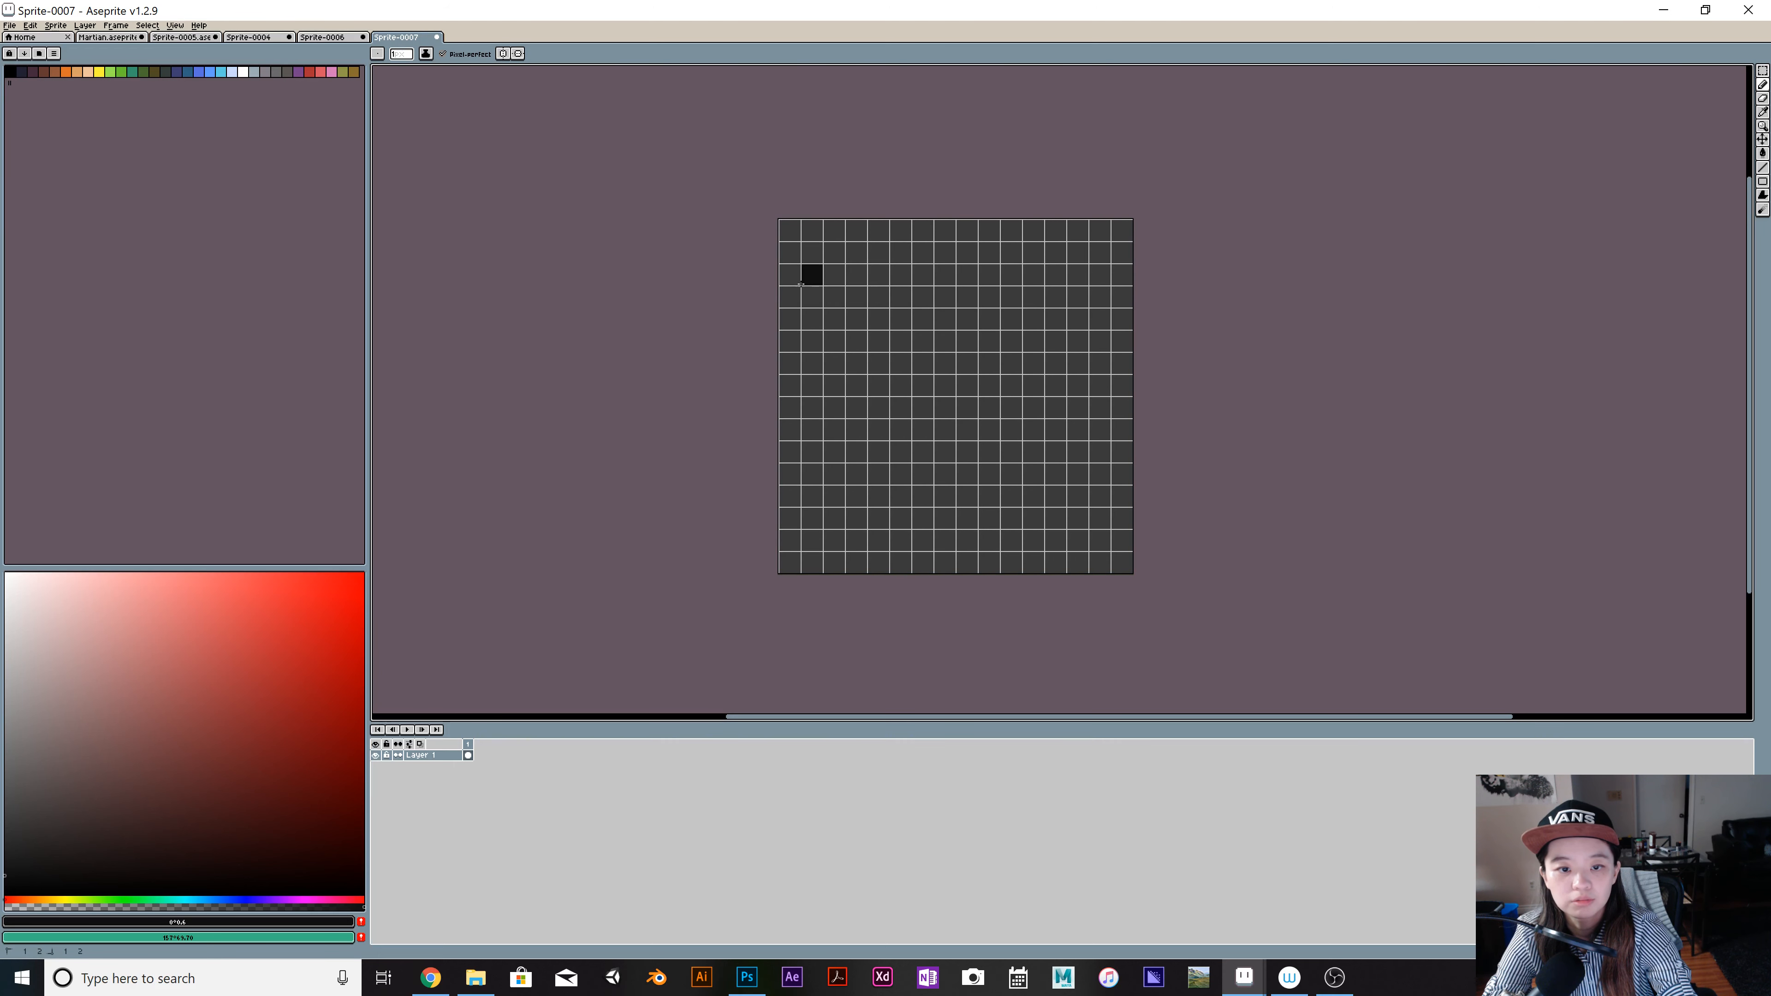
Step: Draw near-black one-pixel mortar lines across the upper part of the grey tile to outline staggered bricks of different sizes
left_click_drag(811, 274, 925, 284)
mouse_move(864, 224)
left_mouse_down()
mouse_move(859, 250)
mouse_move(945, 230)
mouse_move(925, 419)
left_mouse_up()
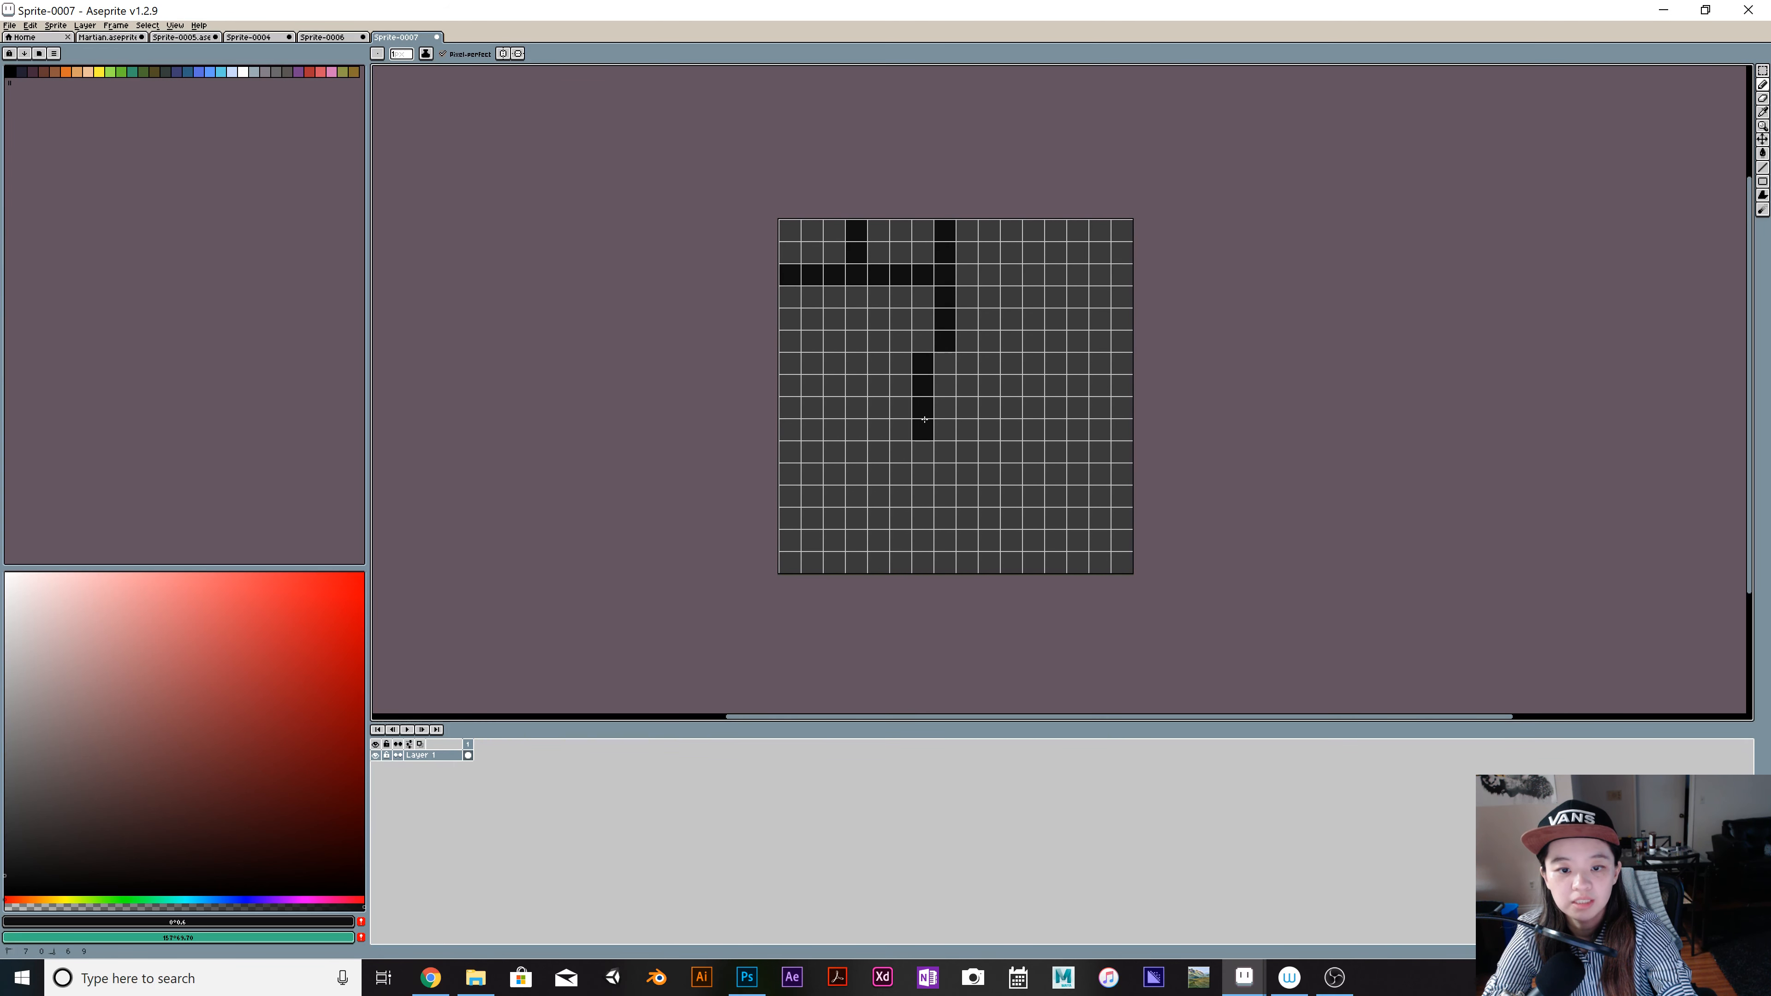
left_click_drag(783, 361, 1098, 383)
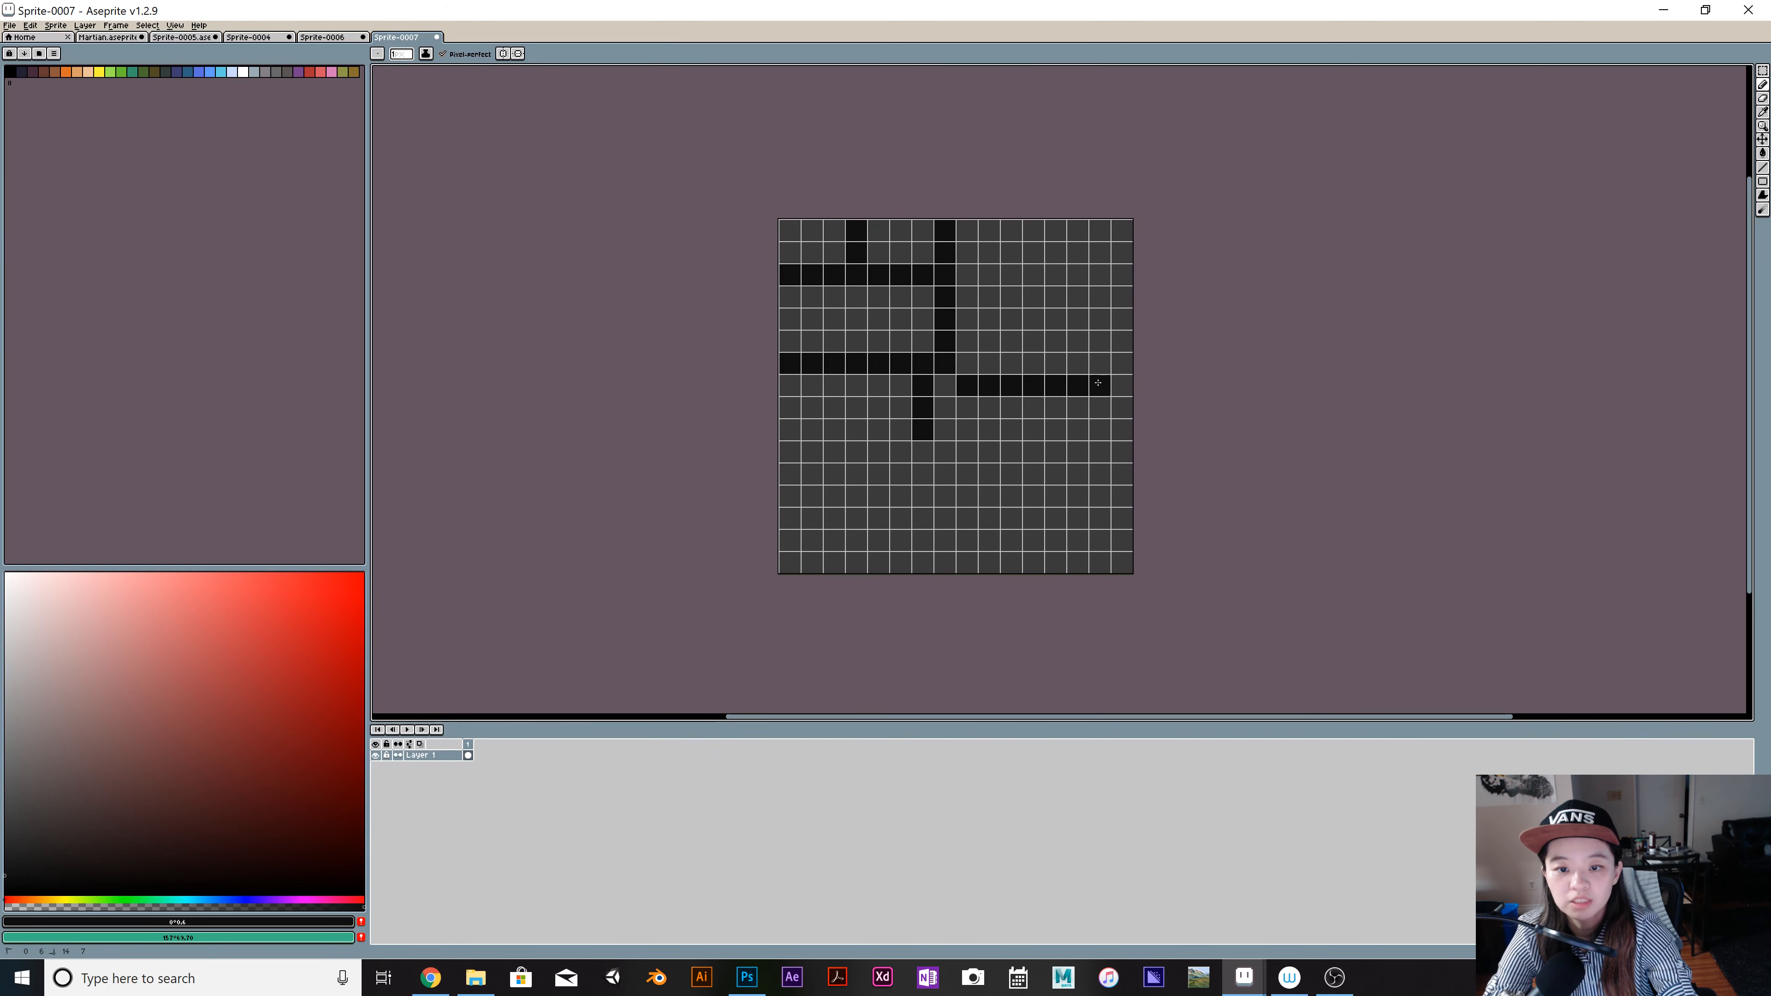
left_click(945, 386)
left_click_drag(955, 320, 1123, 320)
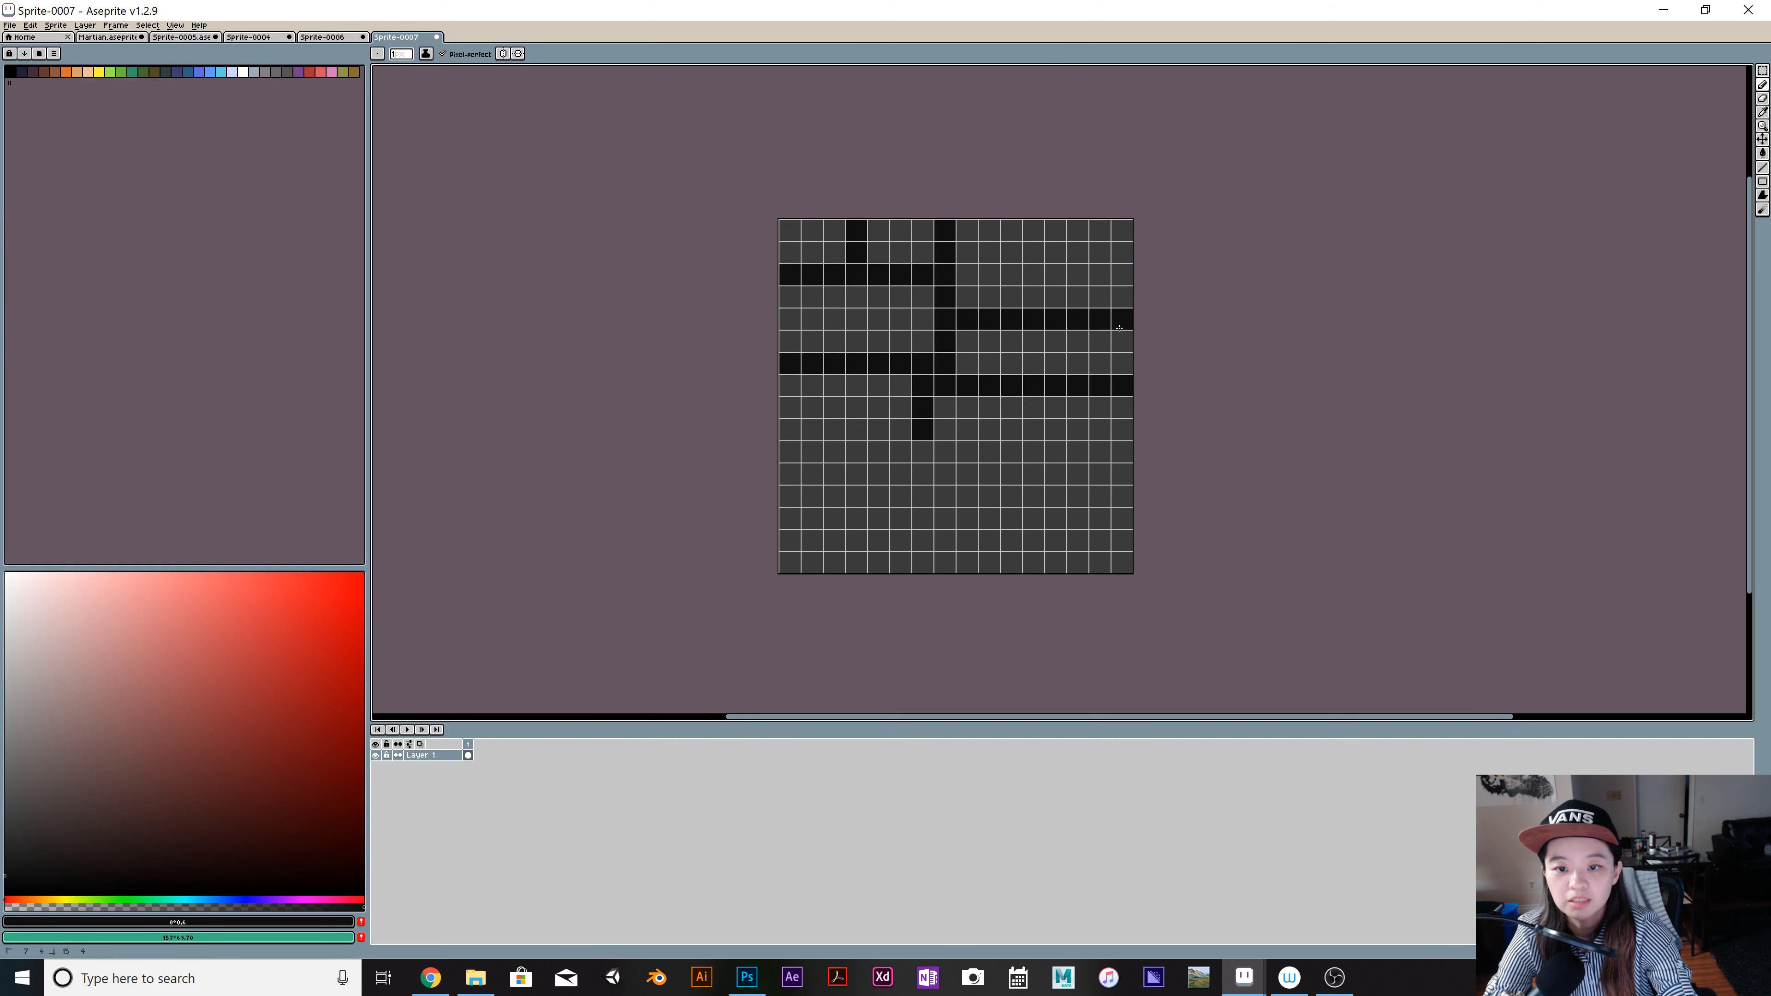
mouse_move(1054, 251)
left_mouse_down()
mouse_move(1033, 234)
mouse_move(1043, 296)
left_mouse_up()
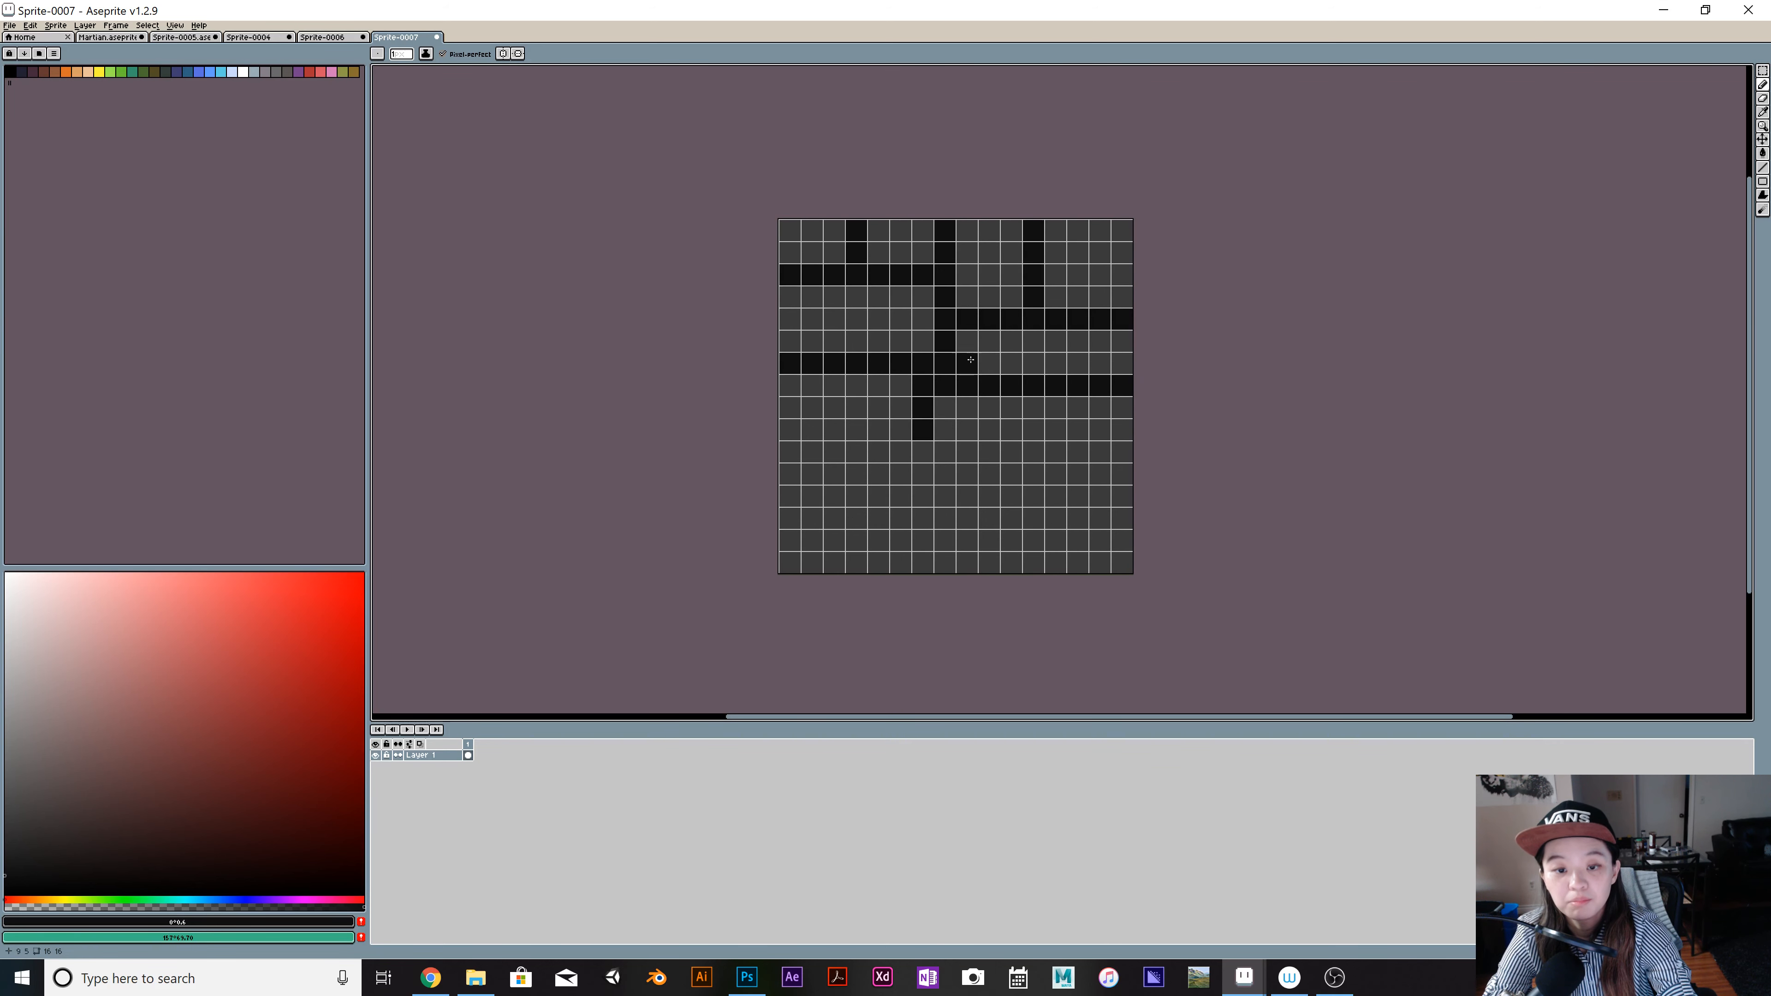
Step: Draw near-black mortar lines through the lower half of the tile to outline its remaining bricks
mouse_move(923, 450)
left_mouse_down()
mouse_move(929, 488)
mouse_move(913, 452)
mouse_move(758, 450)
left_mouse_up()
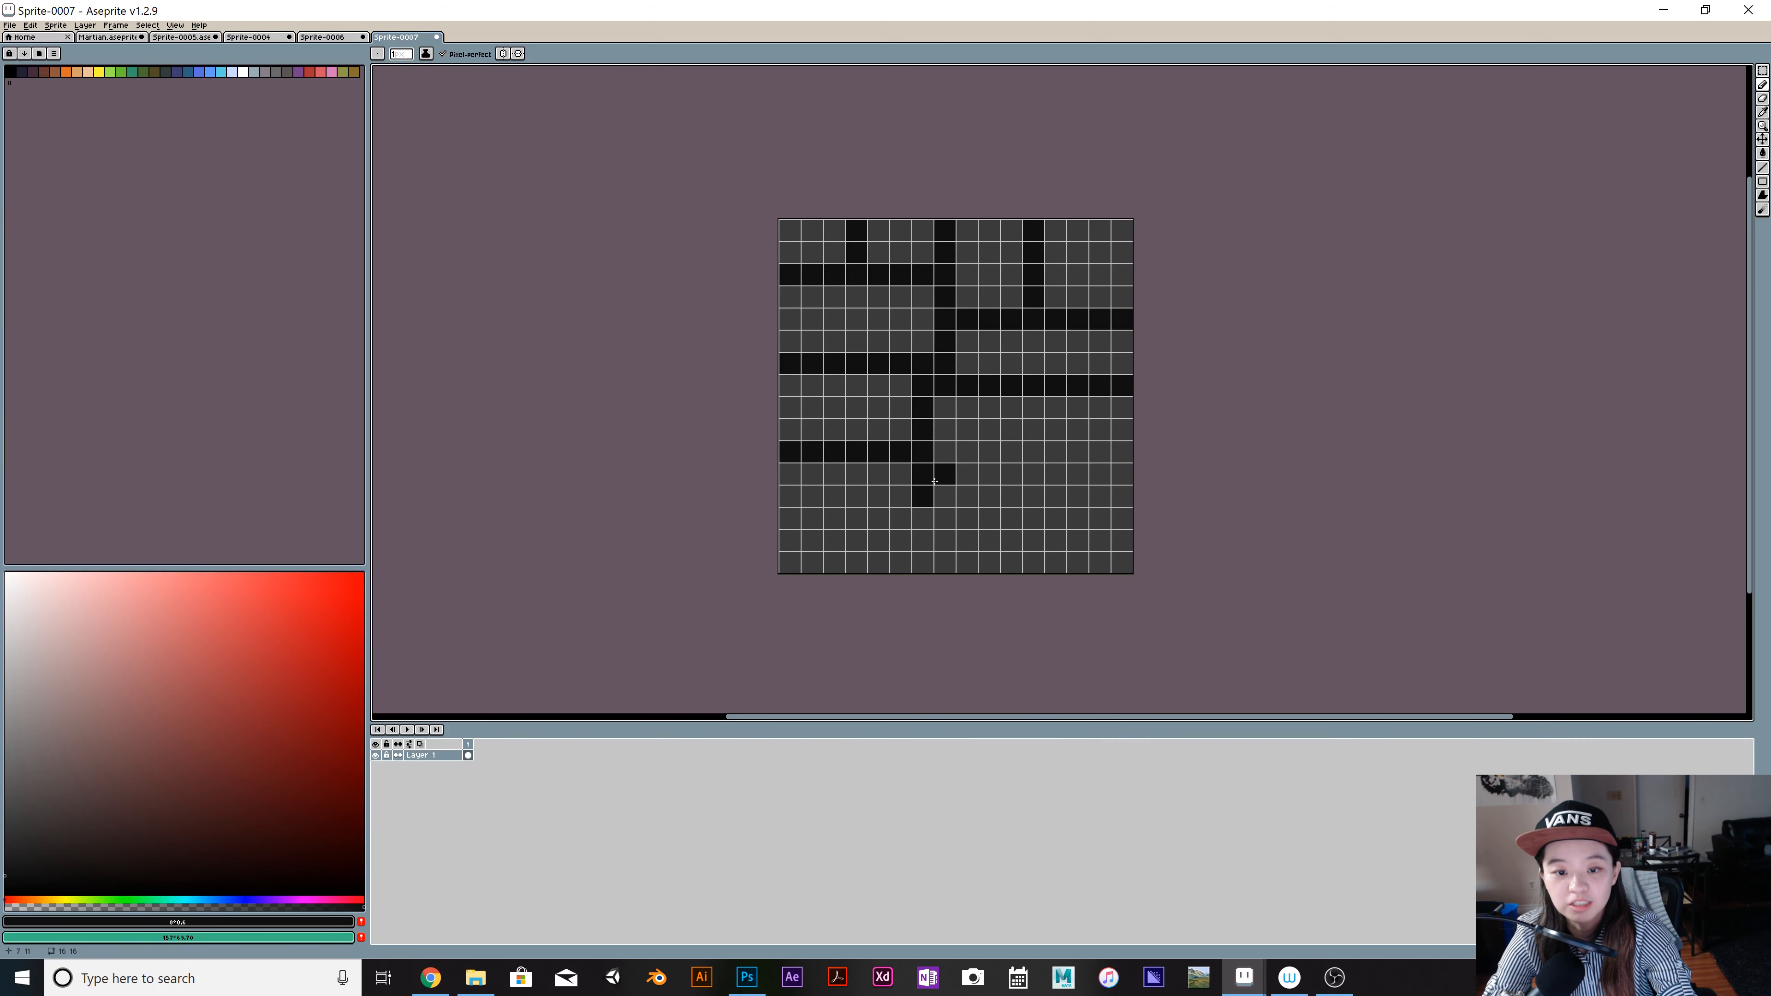
left_click_drag(943, 481, 1079, 496)
key("ctrl+z")
left_click_drag(925, 493, 1122, 496)
mouse_move(1056, 452)
left_mouse_down()
mouse_move(1012, 410)
mouse_move(1005, 450)
mouse_move(1084, 486)
left_mouse_up()
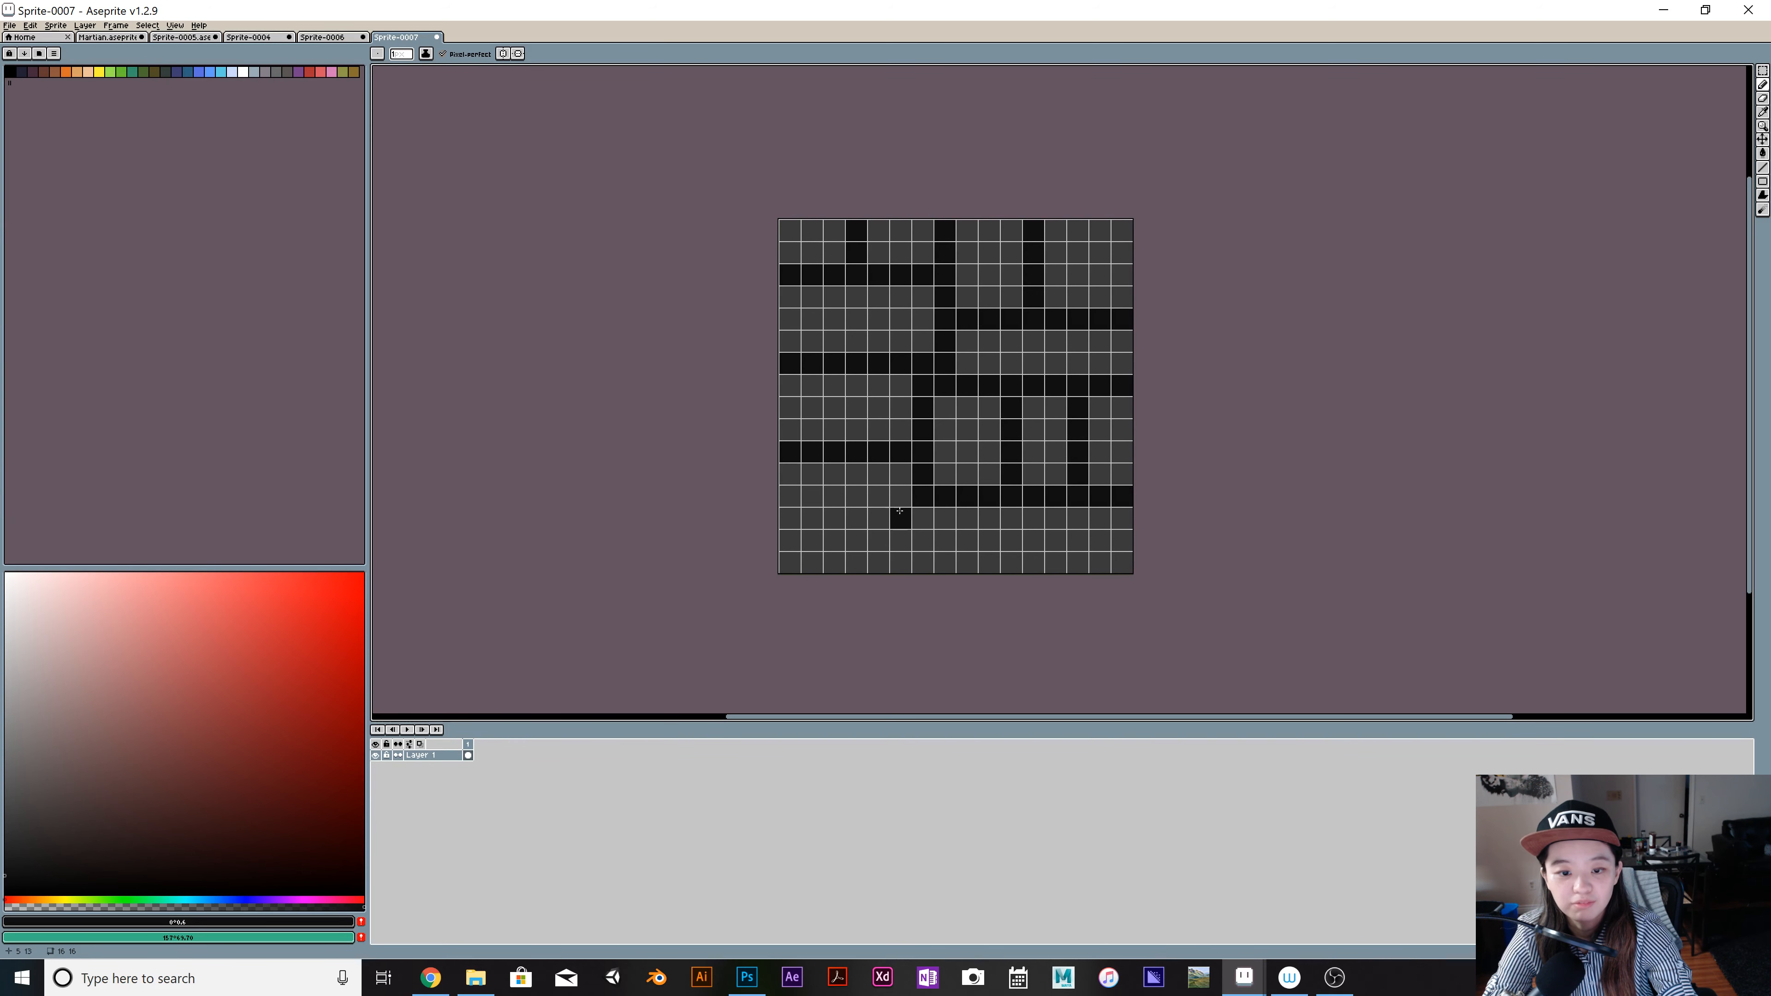
left_click_drag(930, 501, 923, 564)
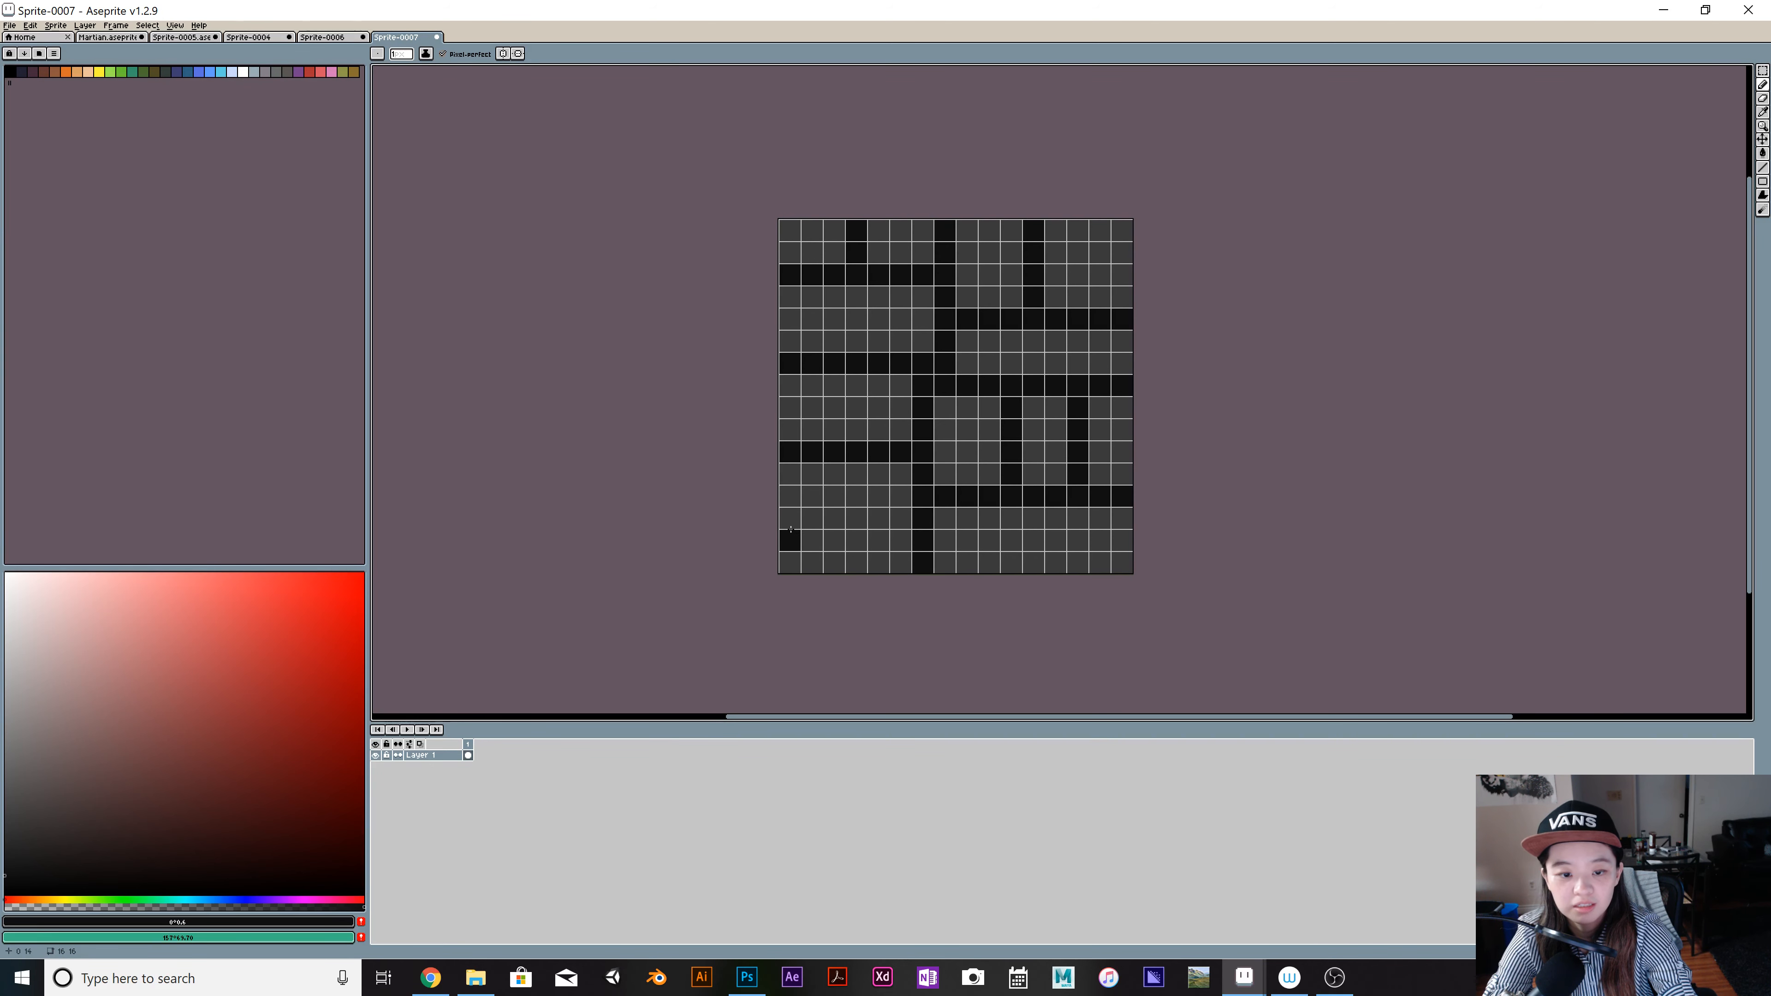
left_click_drag(788, 540, 874, 536)
left_click_drag(1034, 519, 1034, 562)
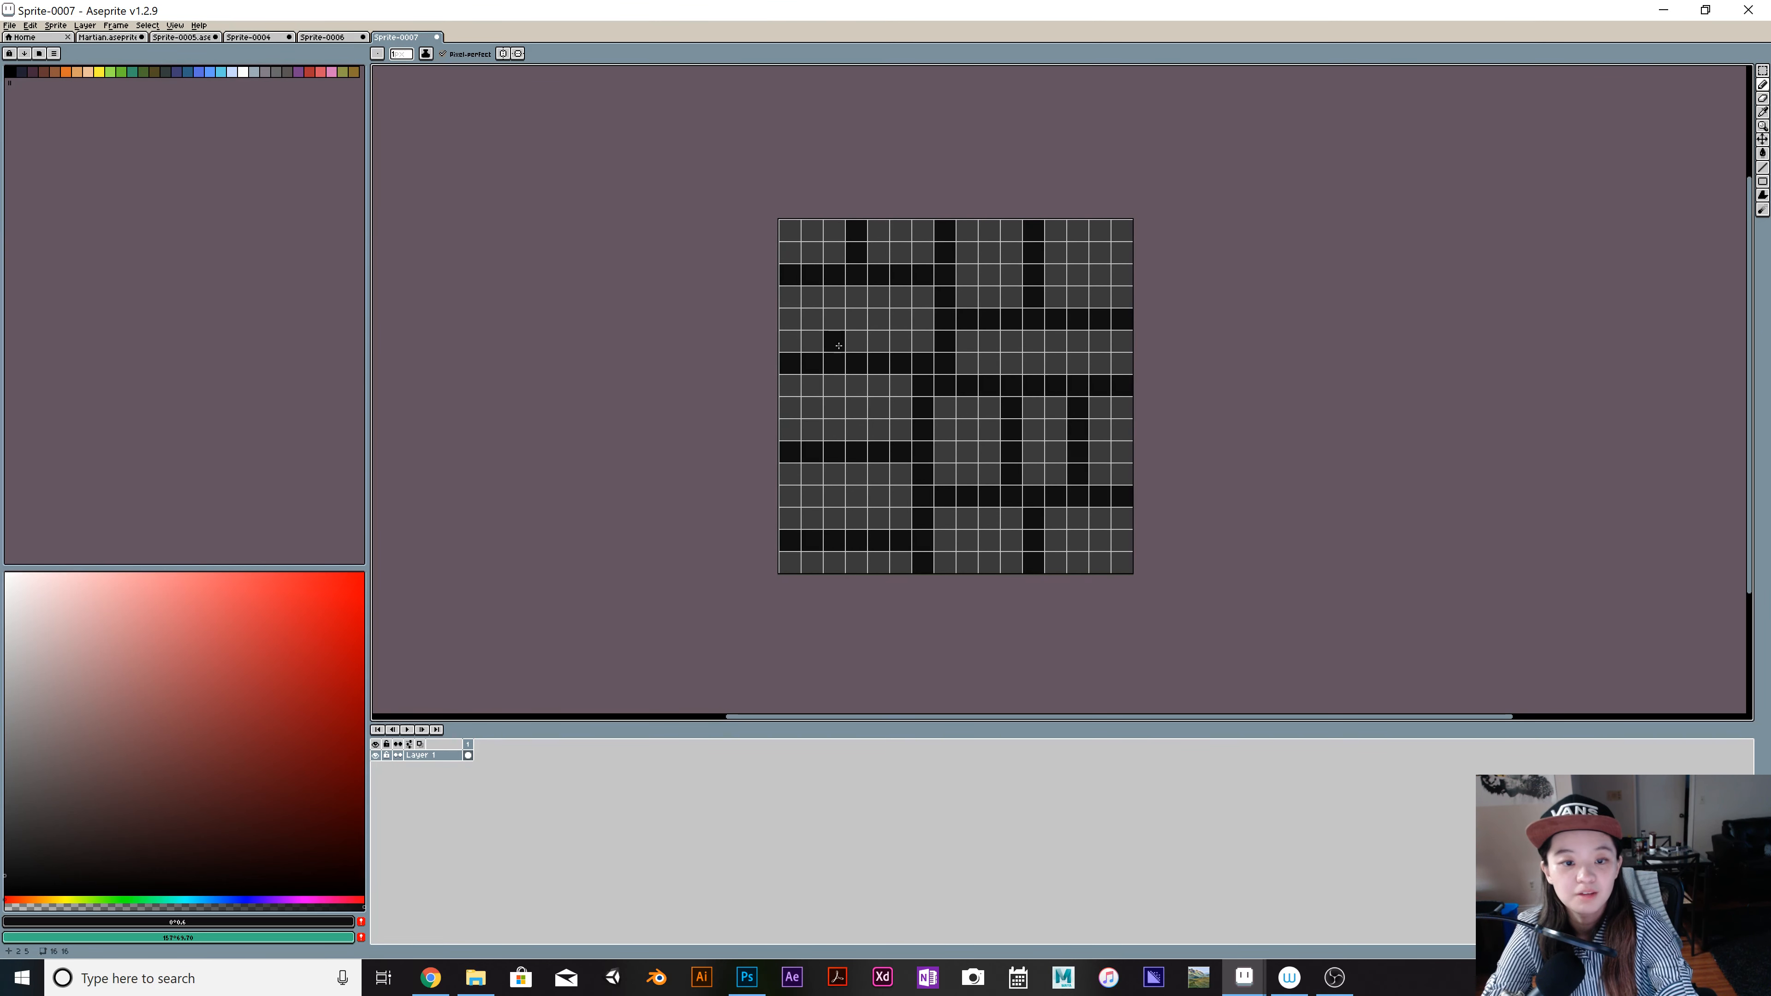
Step: Choose the lighter grey #535353 and highlight the top pixel row of the bricks along the tile's upper edge
left_click(5, 789)
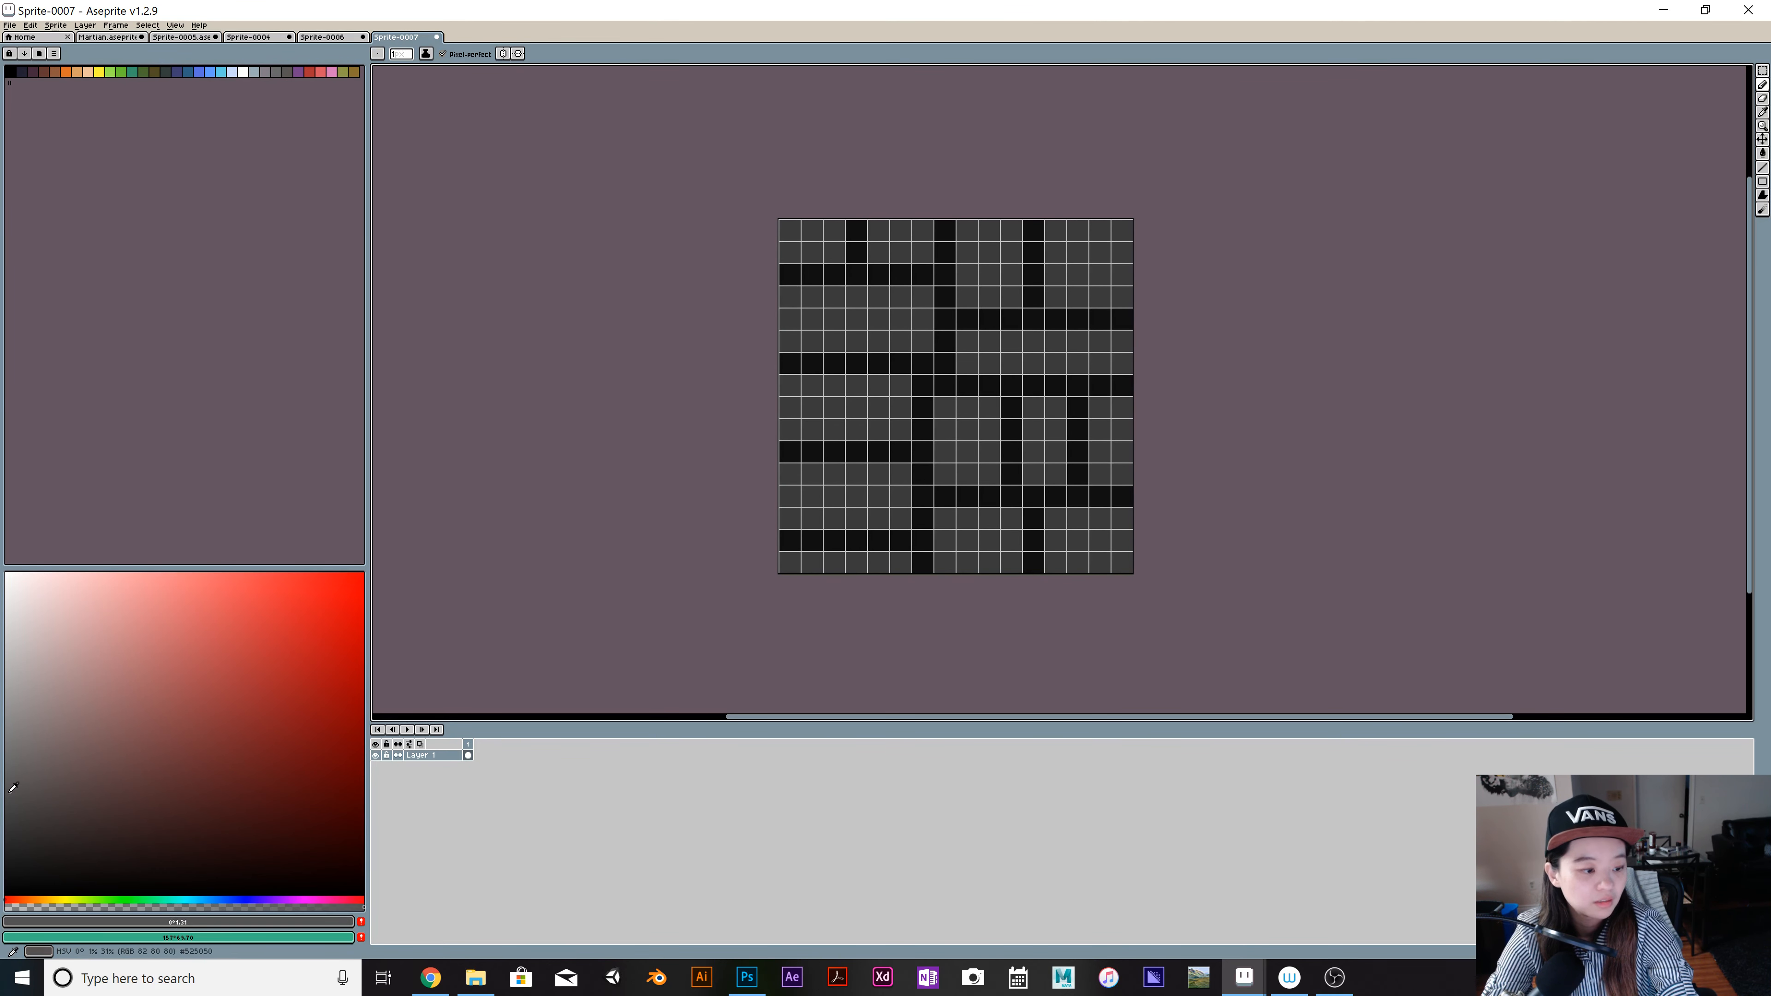
left_click_drag(789, 230, 891, 238)
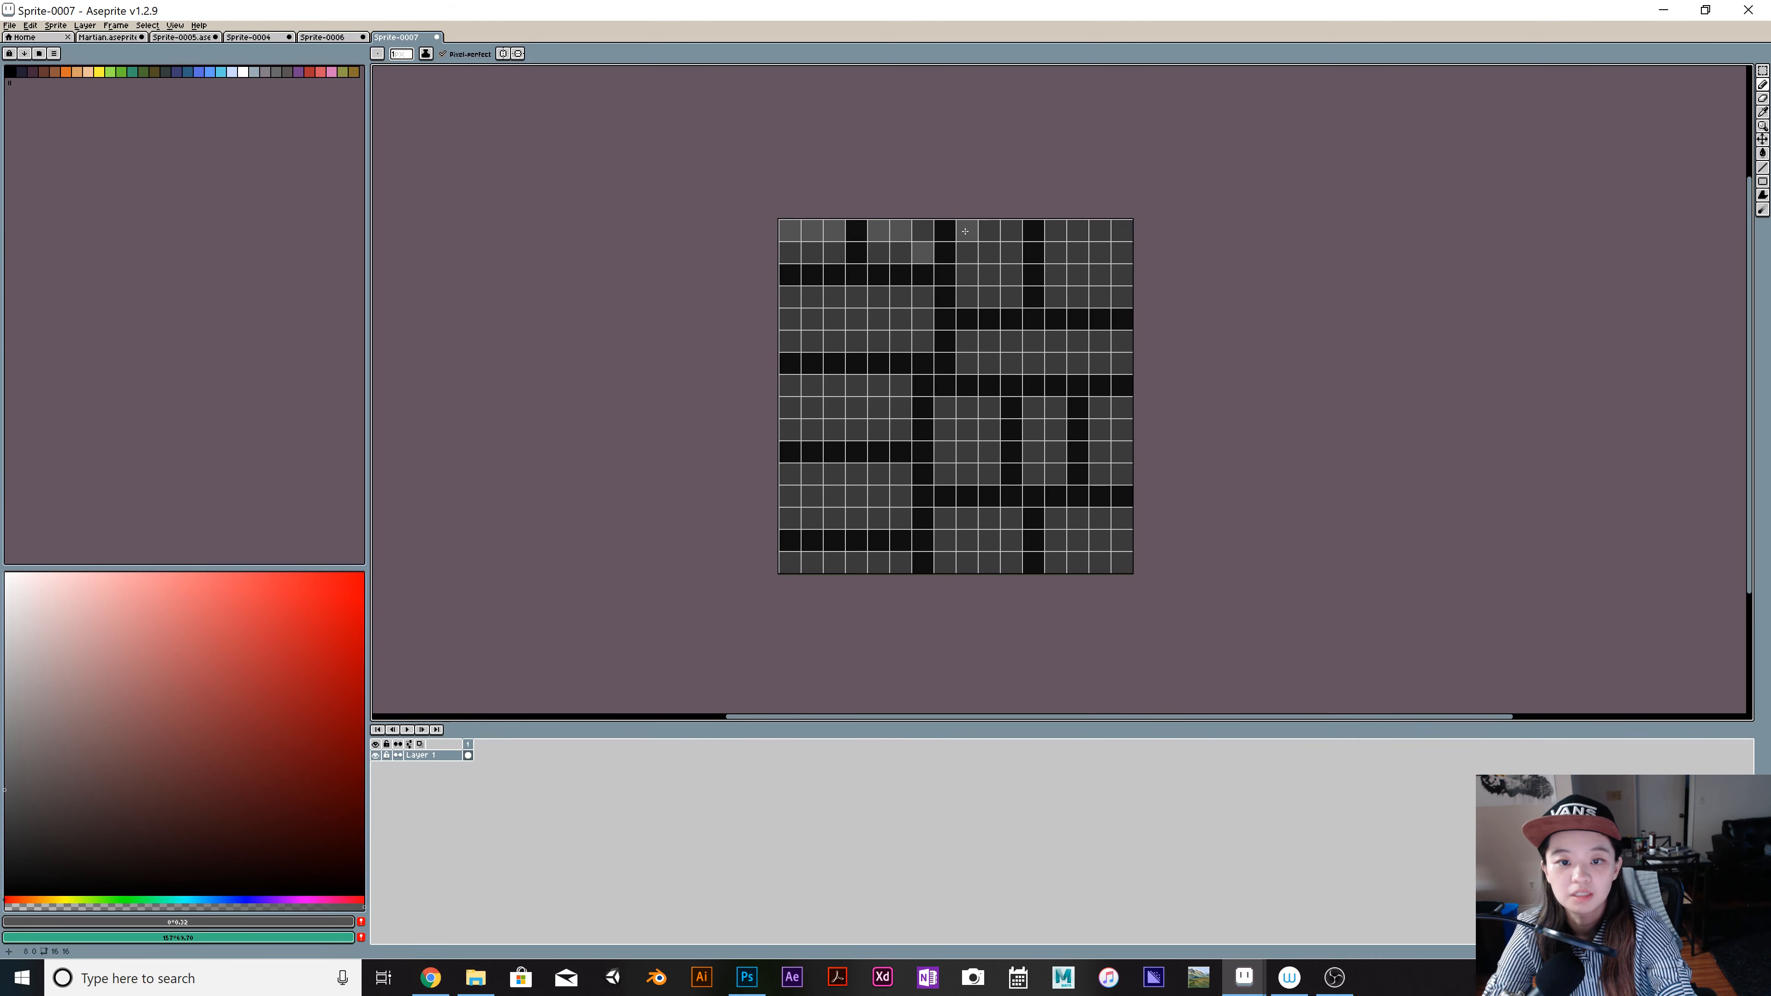
left_click(923, 231)
key("ctrl+z")
key("ctrl+z")
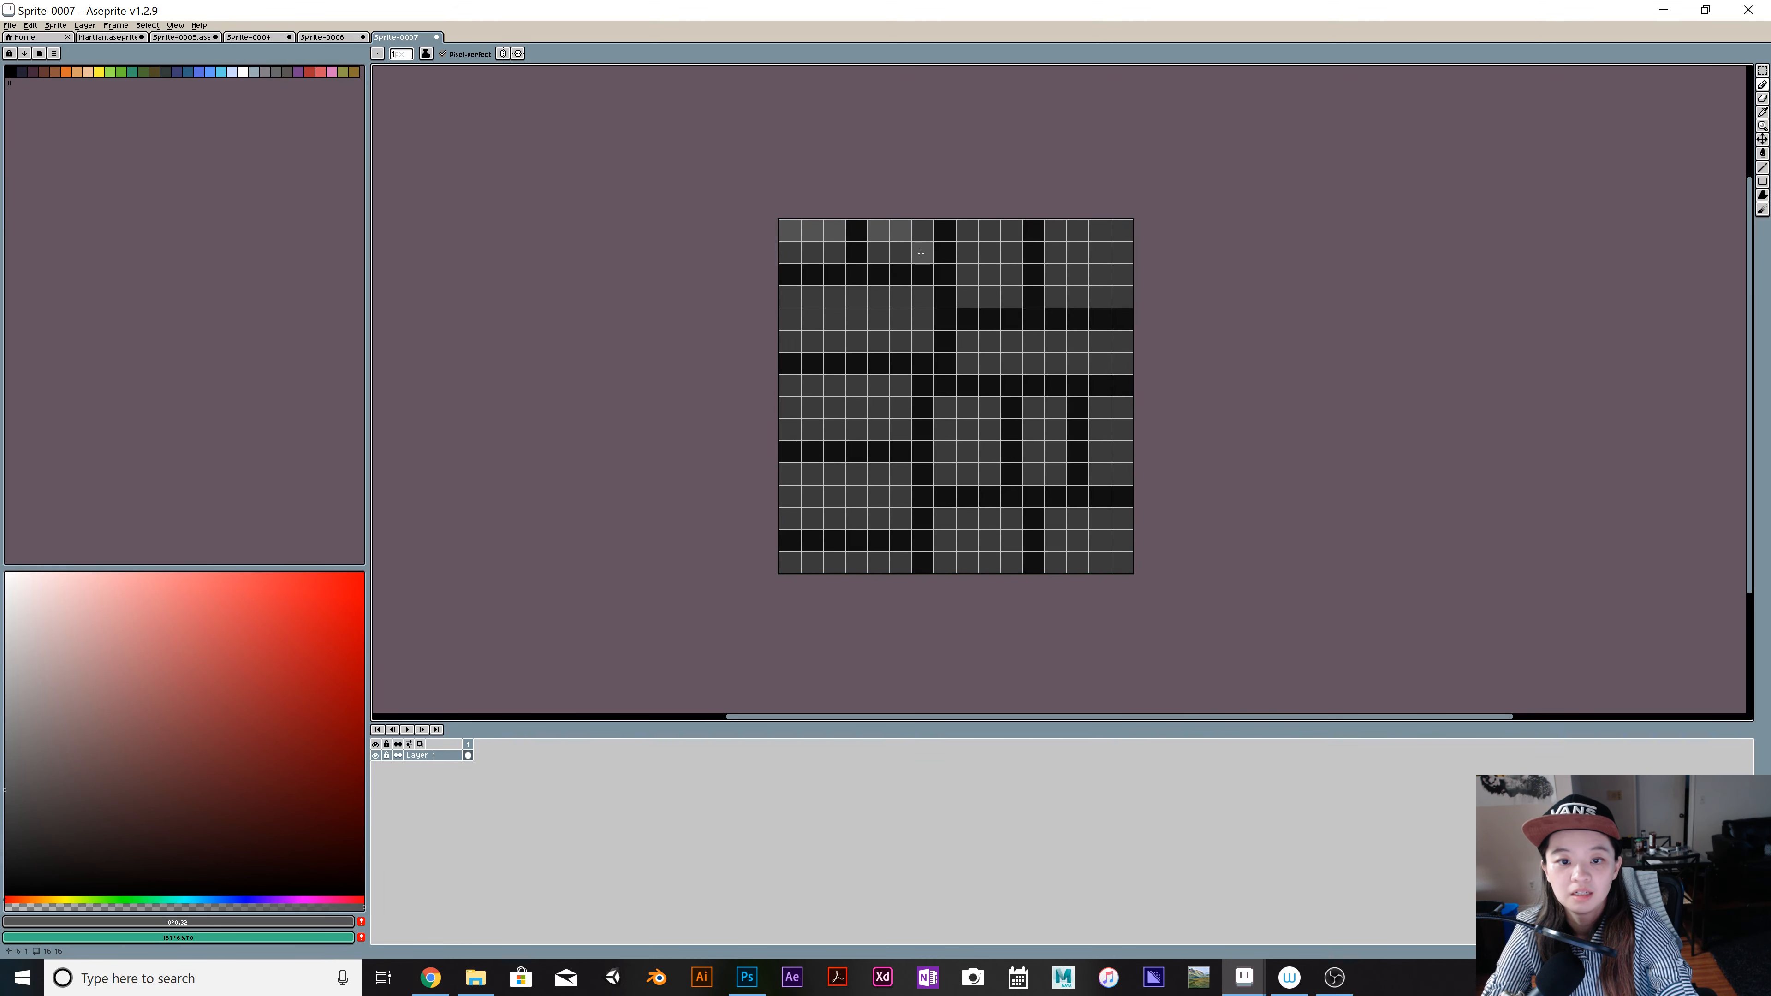
left_click(902, 250, "alt")
left_click(930, 256)
left_click(904, 231, "alt")
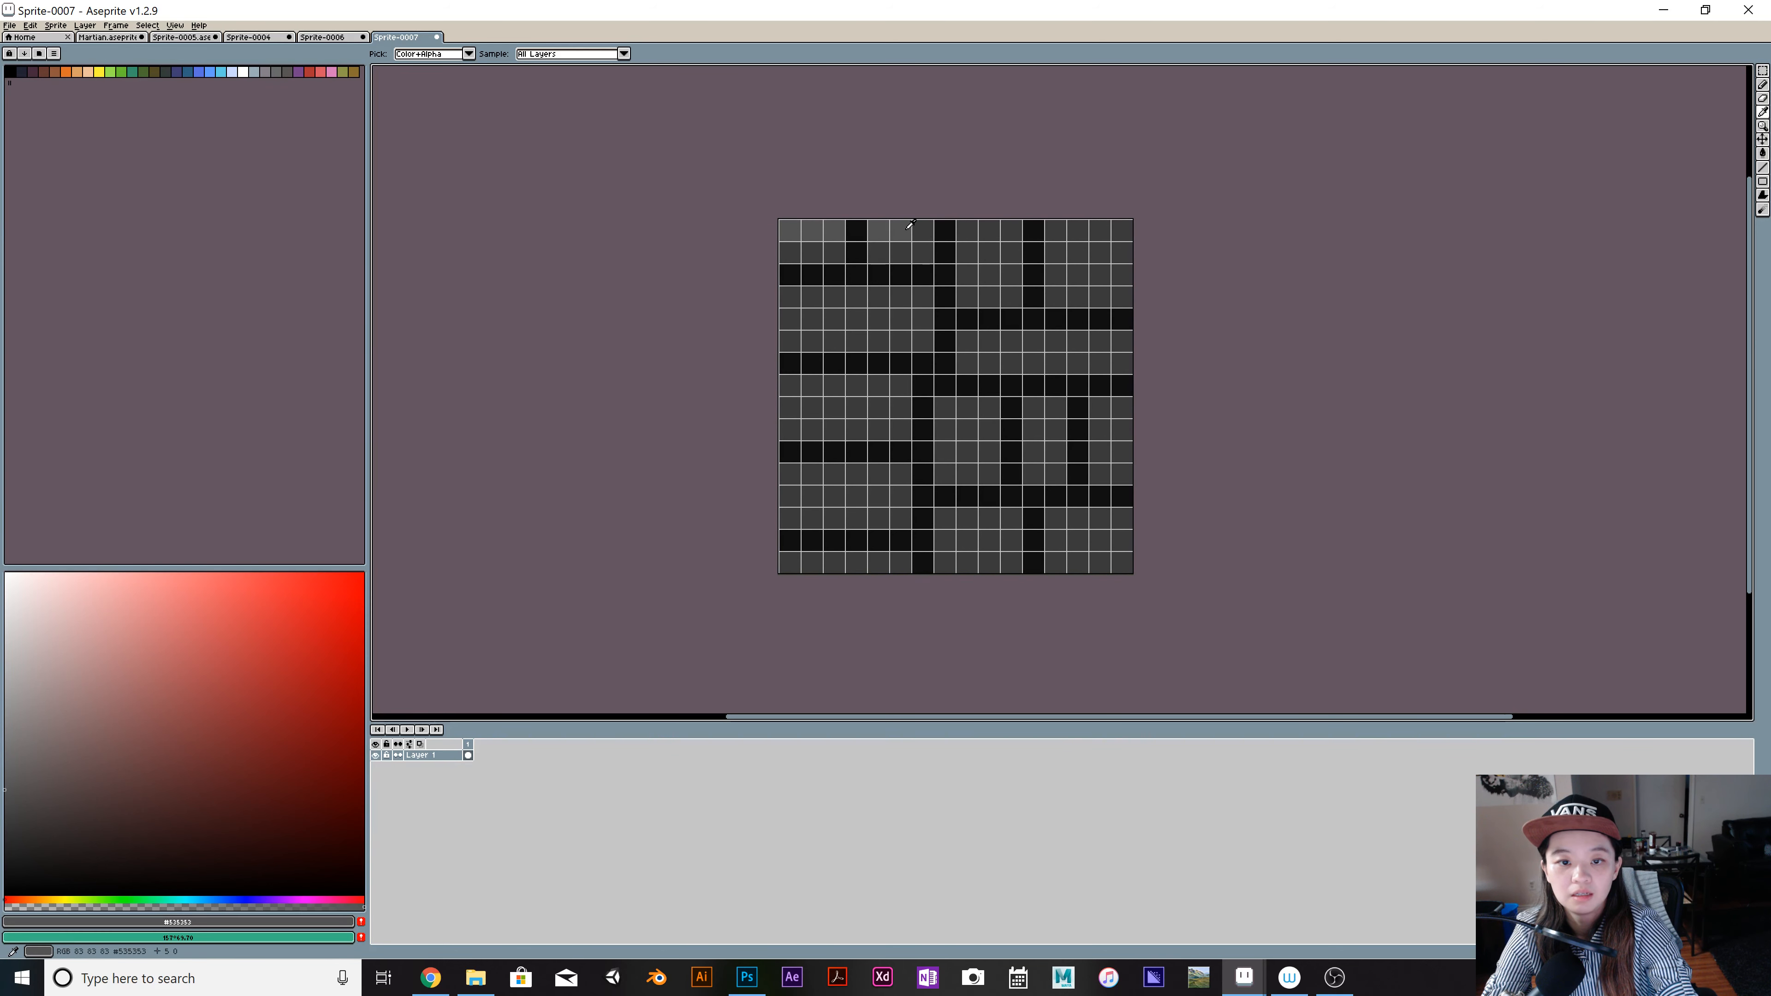
left_click(922, 232)
left_click_drag(968, 233, 1005, 232)
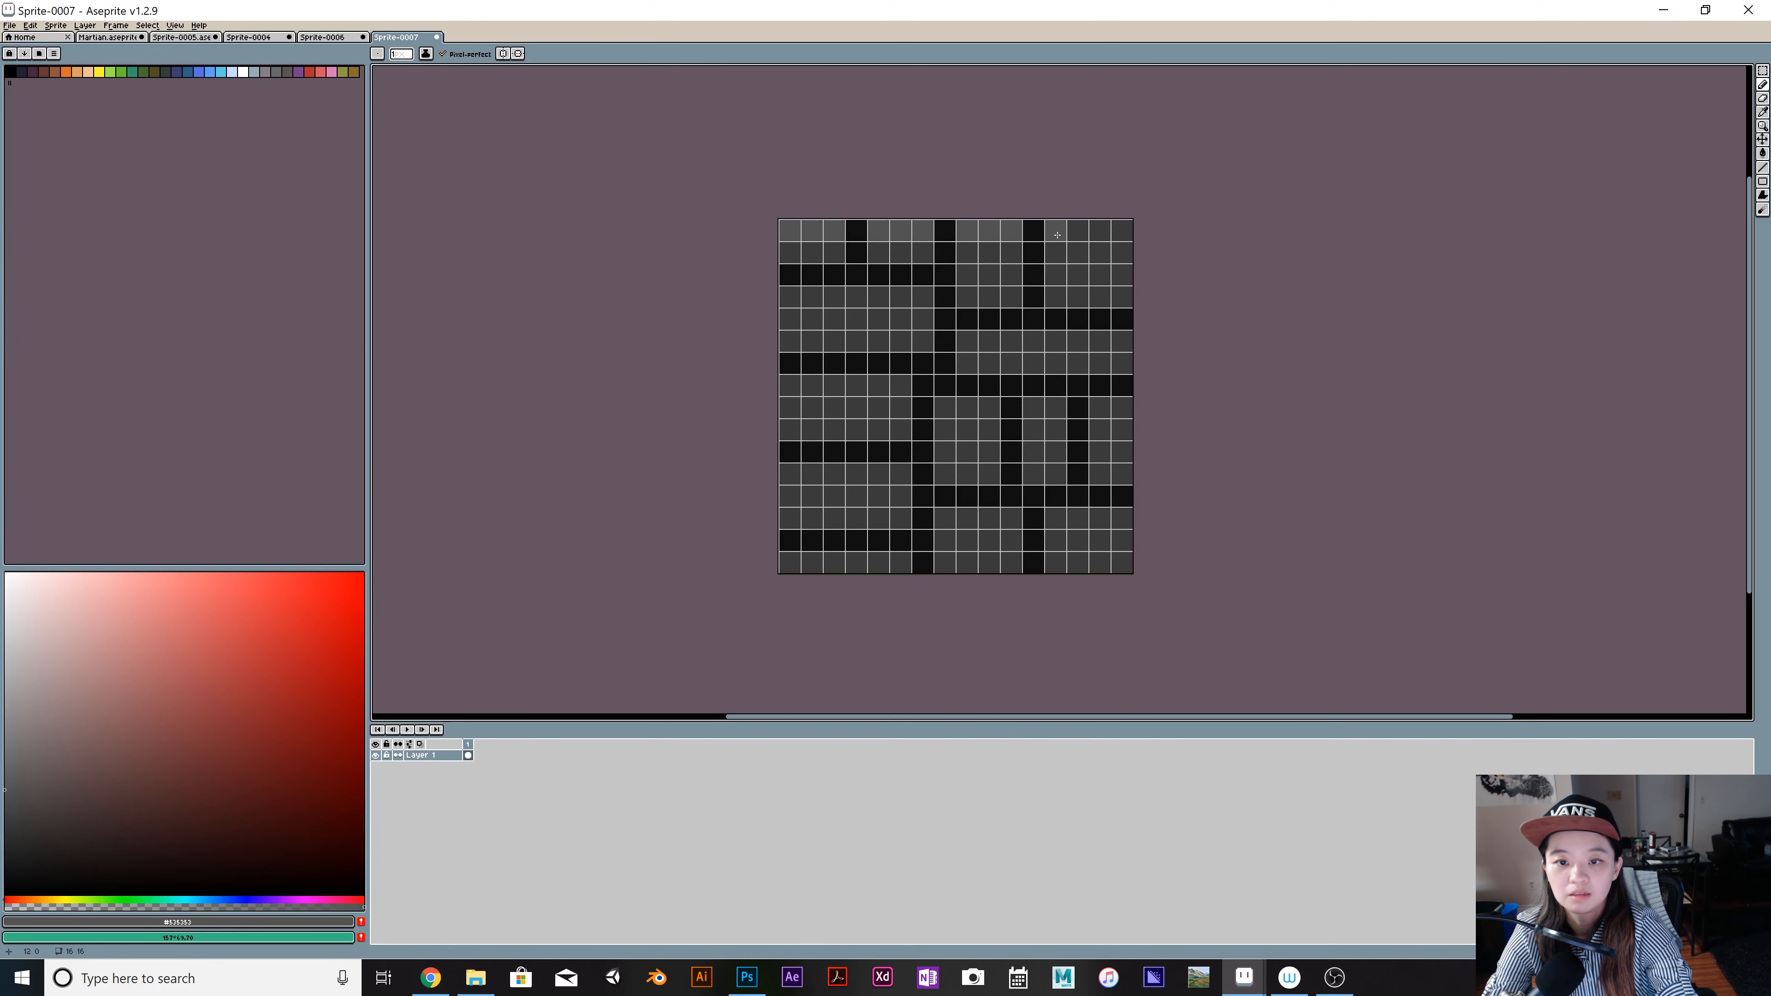
Step: Paint the lighter grey highlight along the top pixel row of all remaining bricks down to the tile's lower edge
mouse_move(789, 296)
left_mouse_down()
mouse_move(914, 299)
mouse_move(1119, 349)
left_mouse_up()
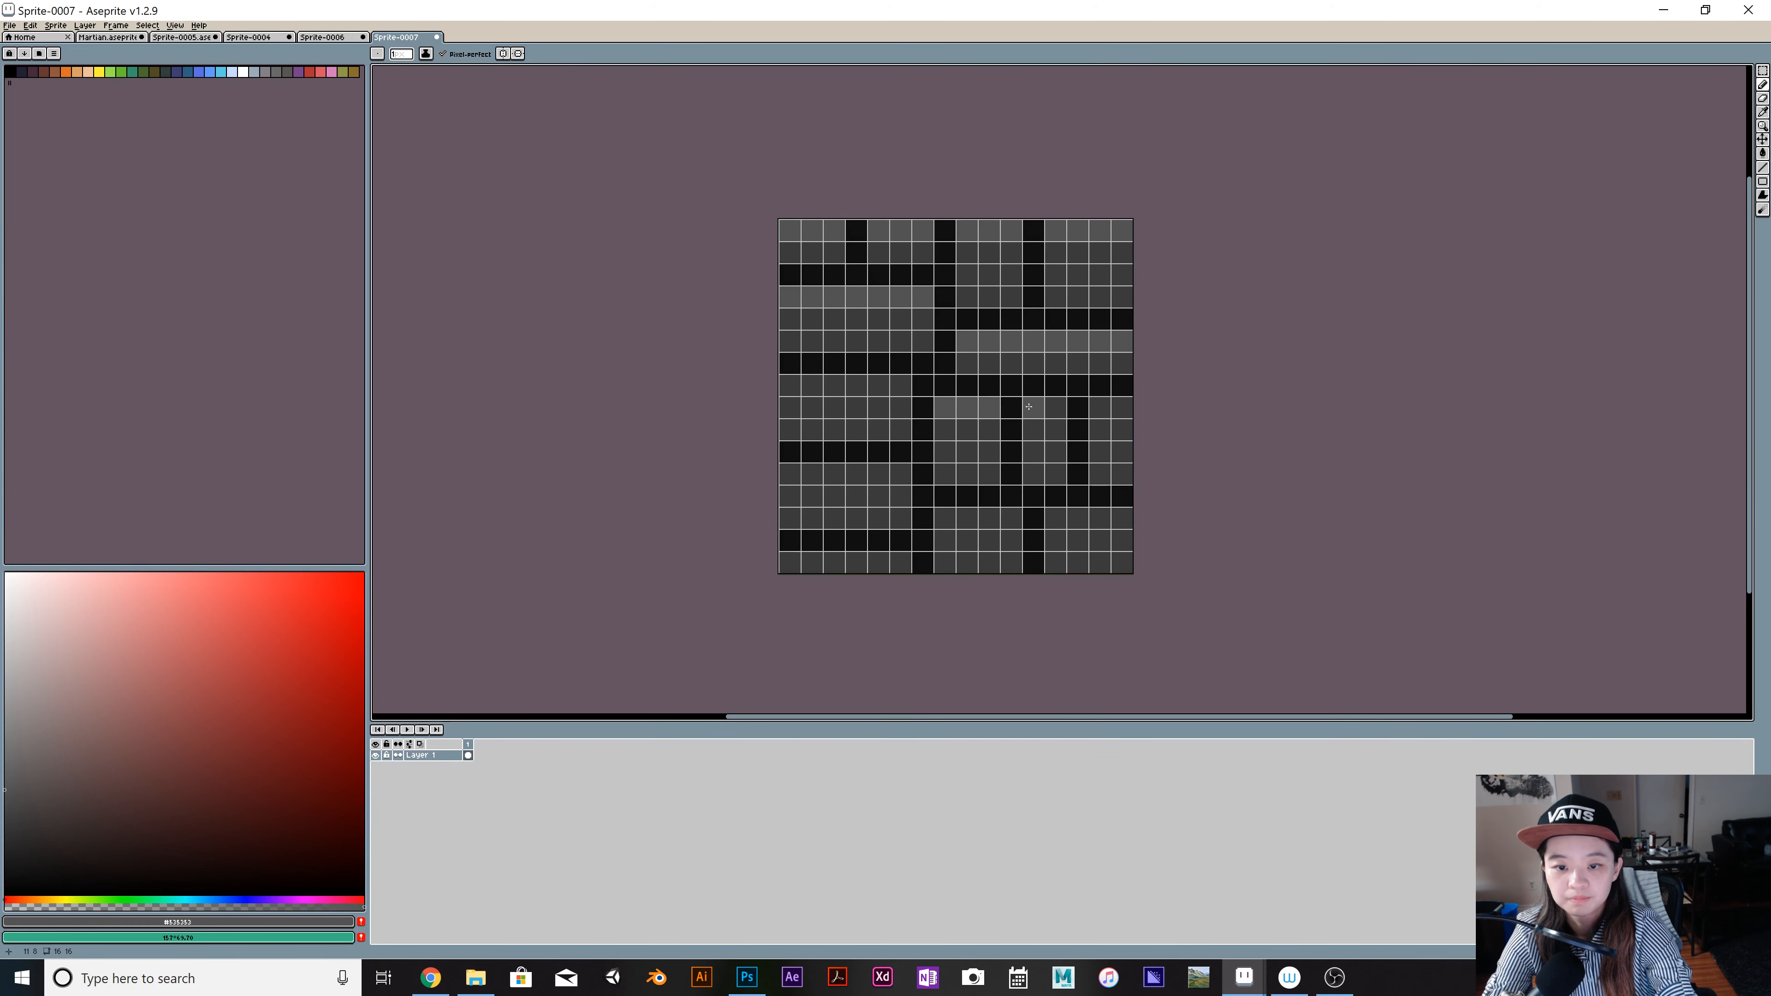
left_click_drag(789, 385, 880, 382)
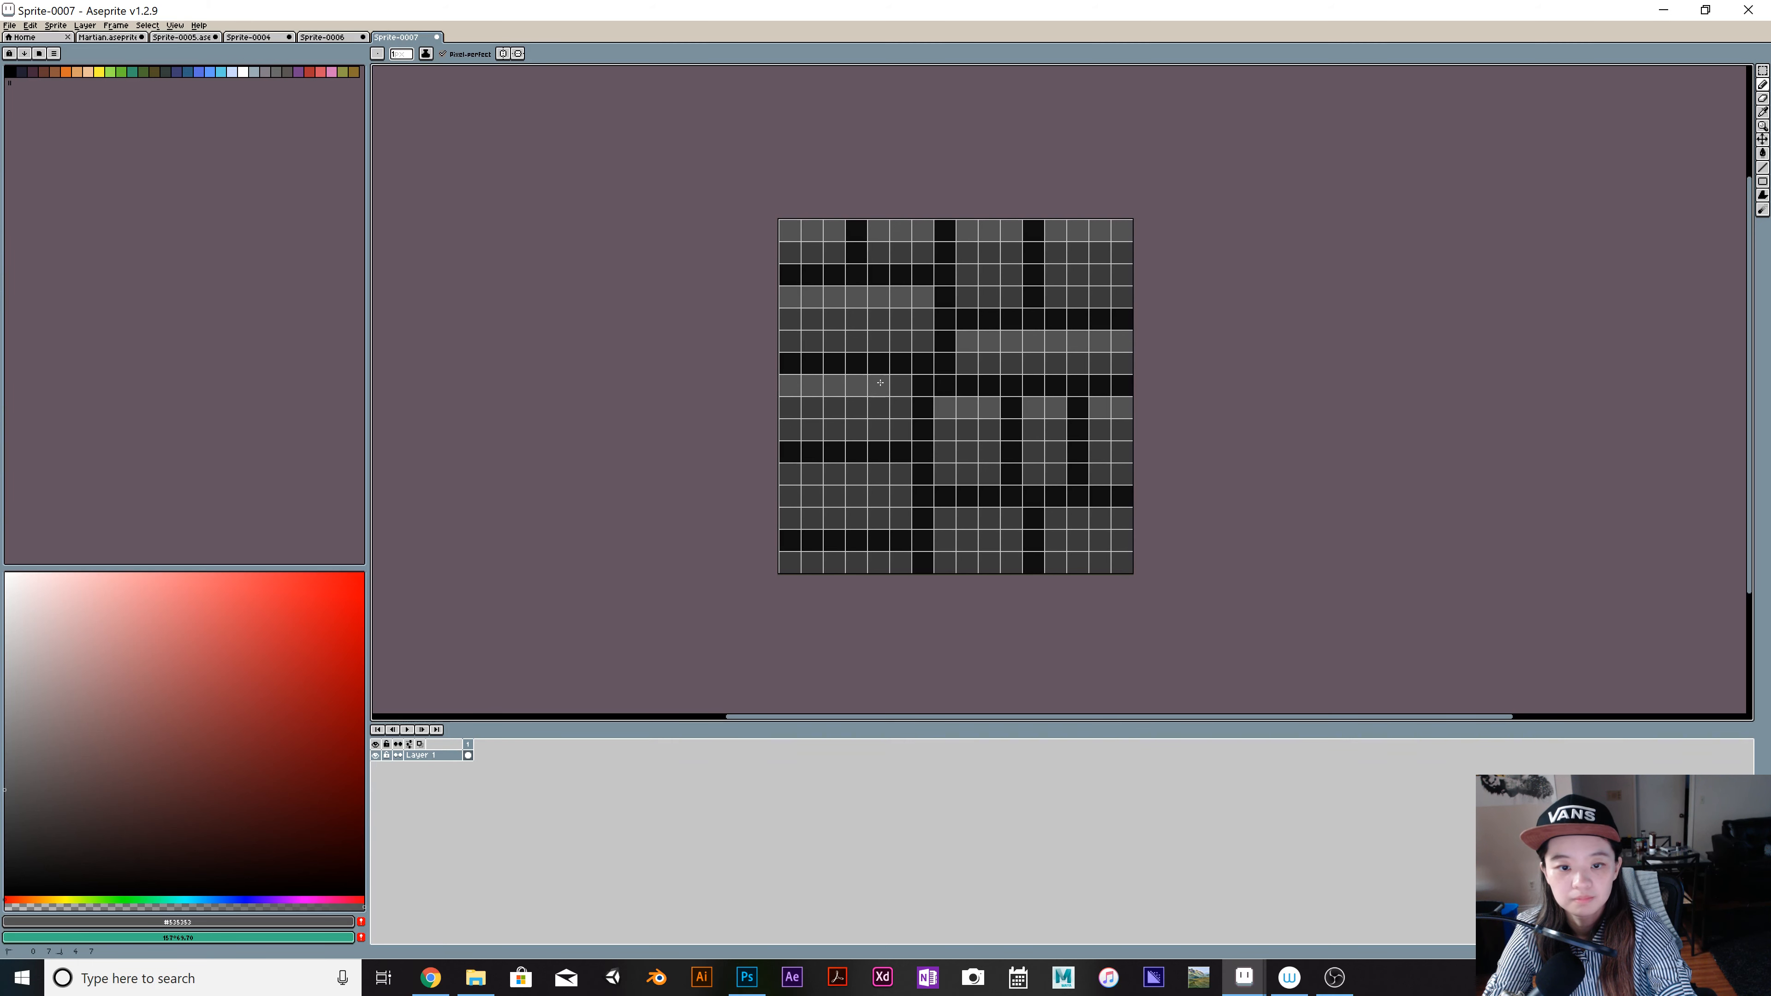
mouse_move(790, 473)
left_mouse_down()
mouse_move(902, 475)
mouse_move(990, 518)
mouse_move(1150, 524)
left_mouse_up()
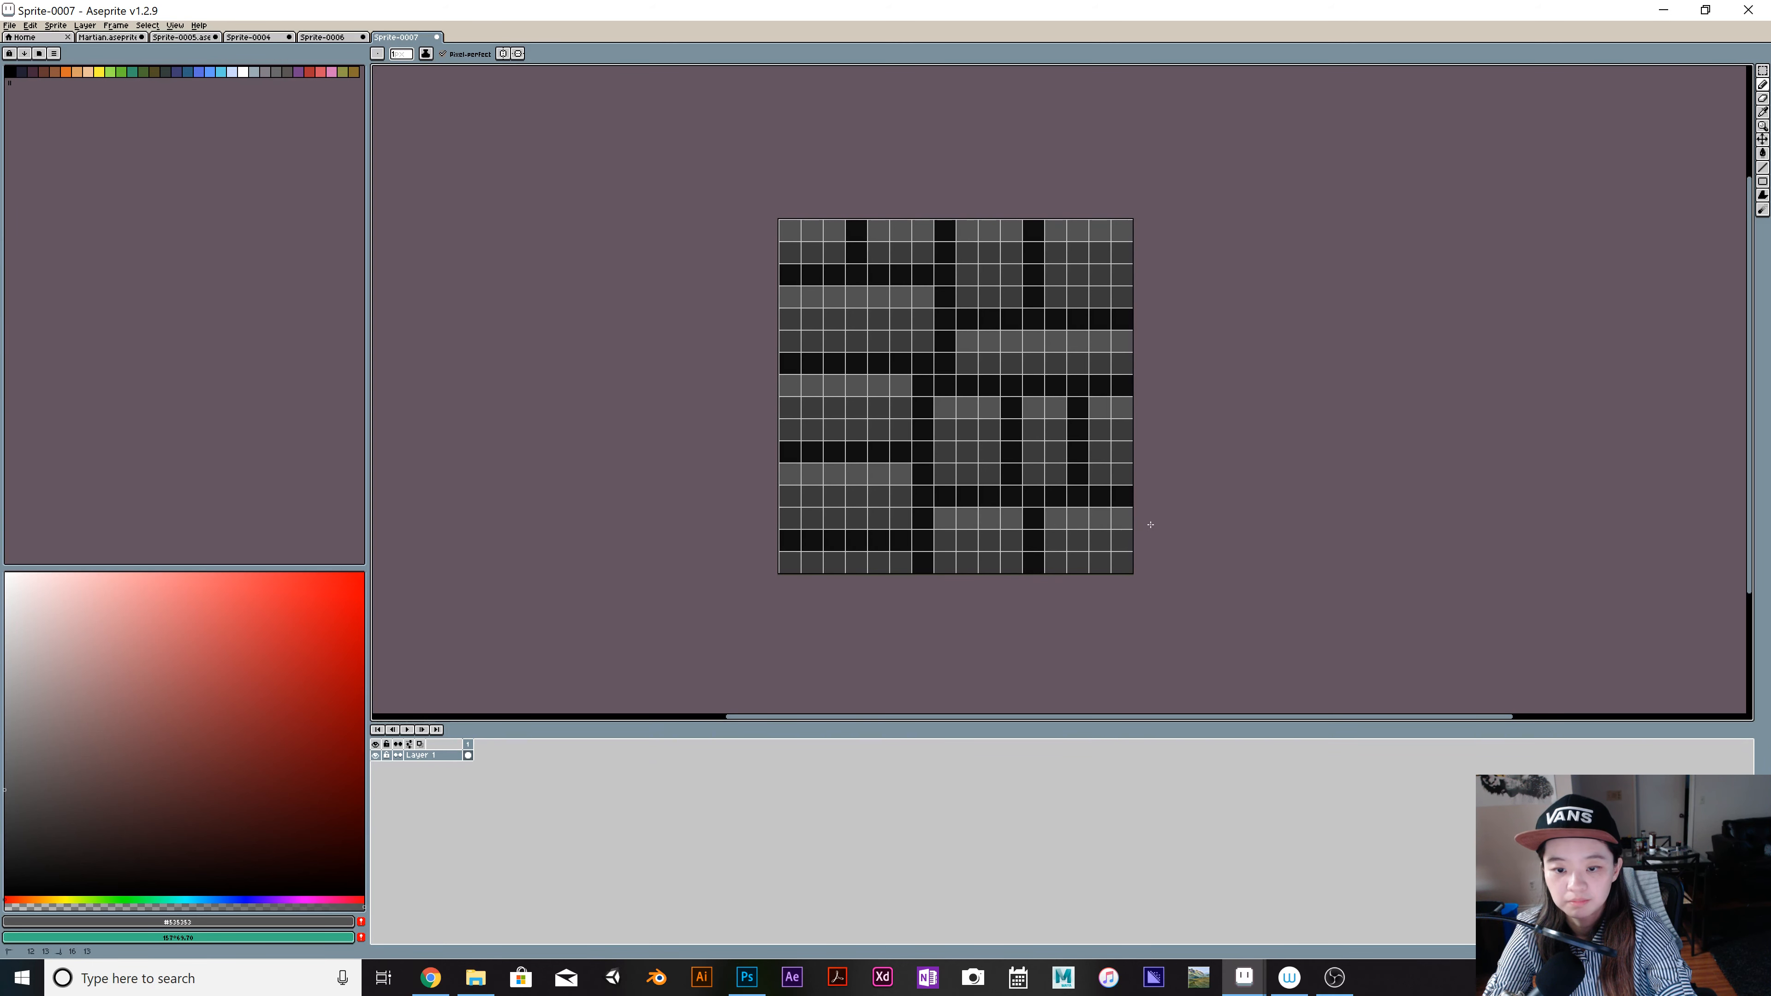
left_click_drag(770, 570, 880, 565)
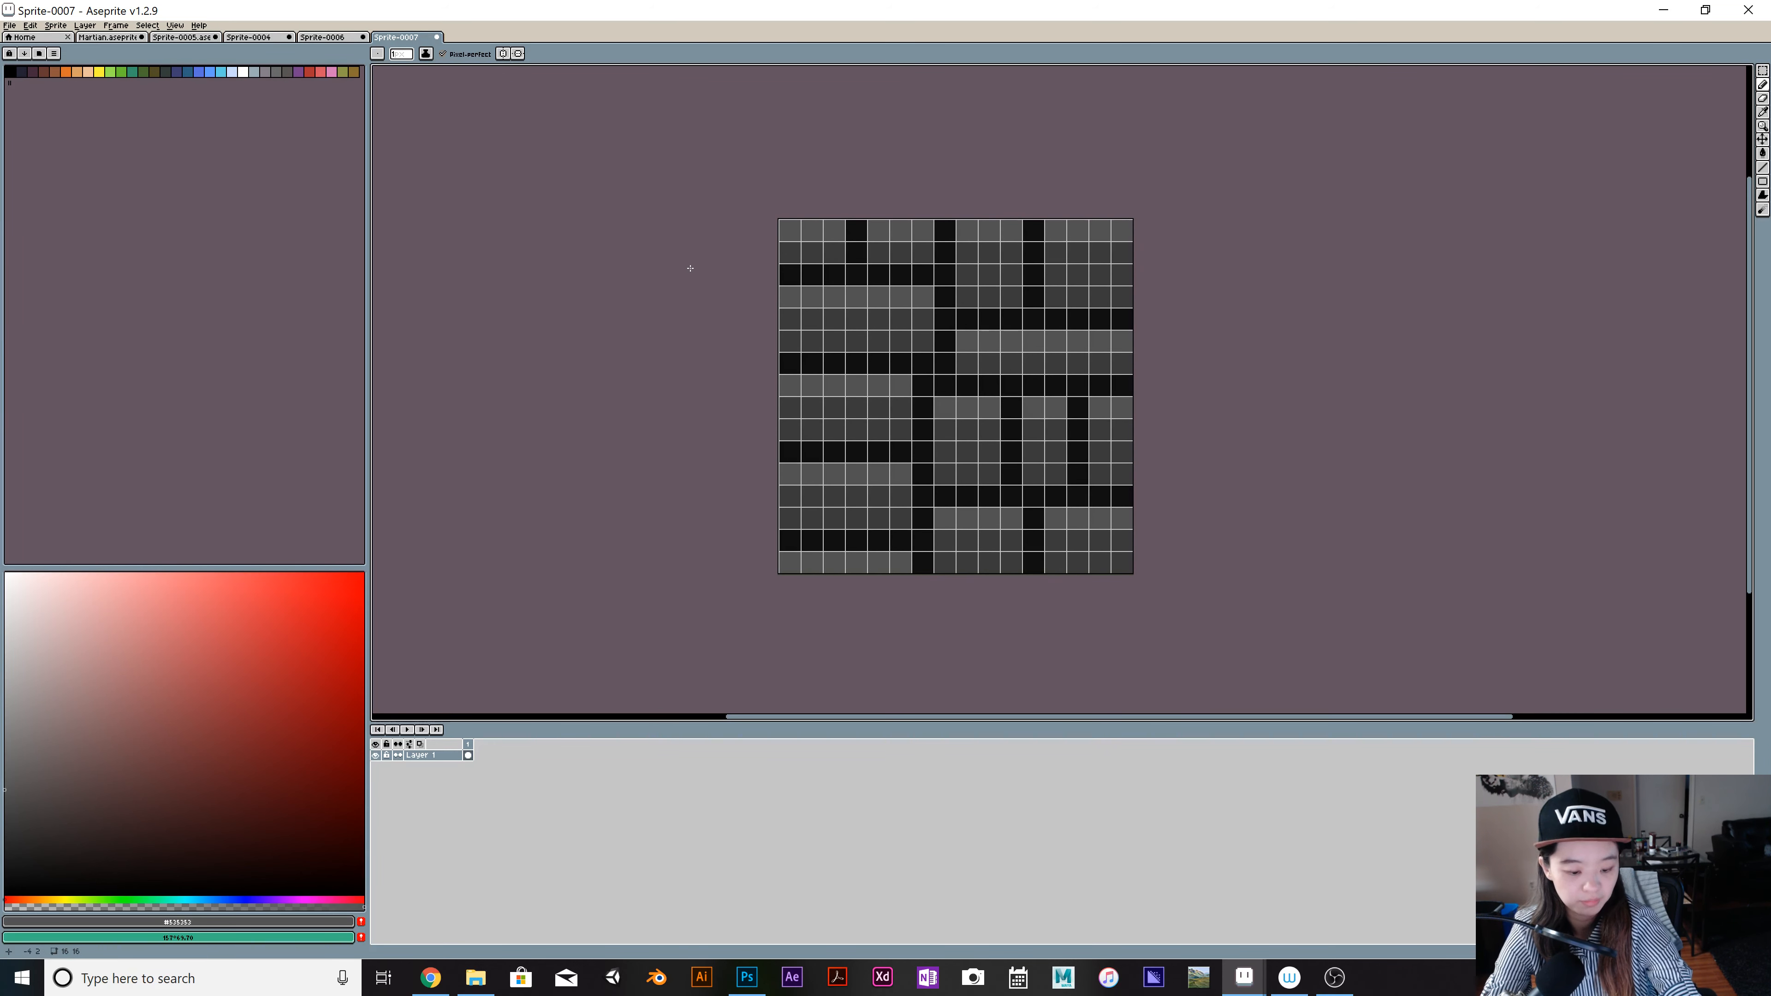
Step: Copy the whole brick tile into Sprite-0004 and place it in the first column, two cells below the black brick tile
key("m")
left_click_drag(775, 218, 1158, 582)
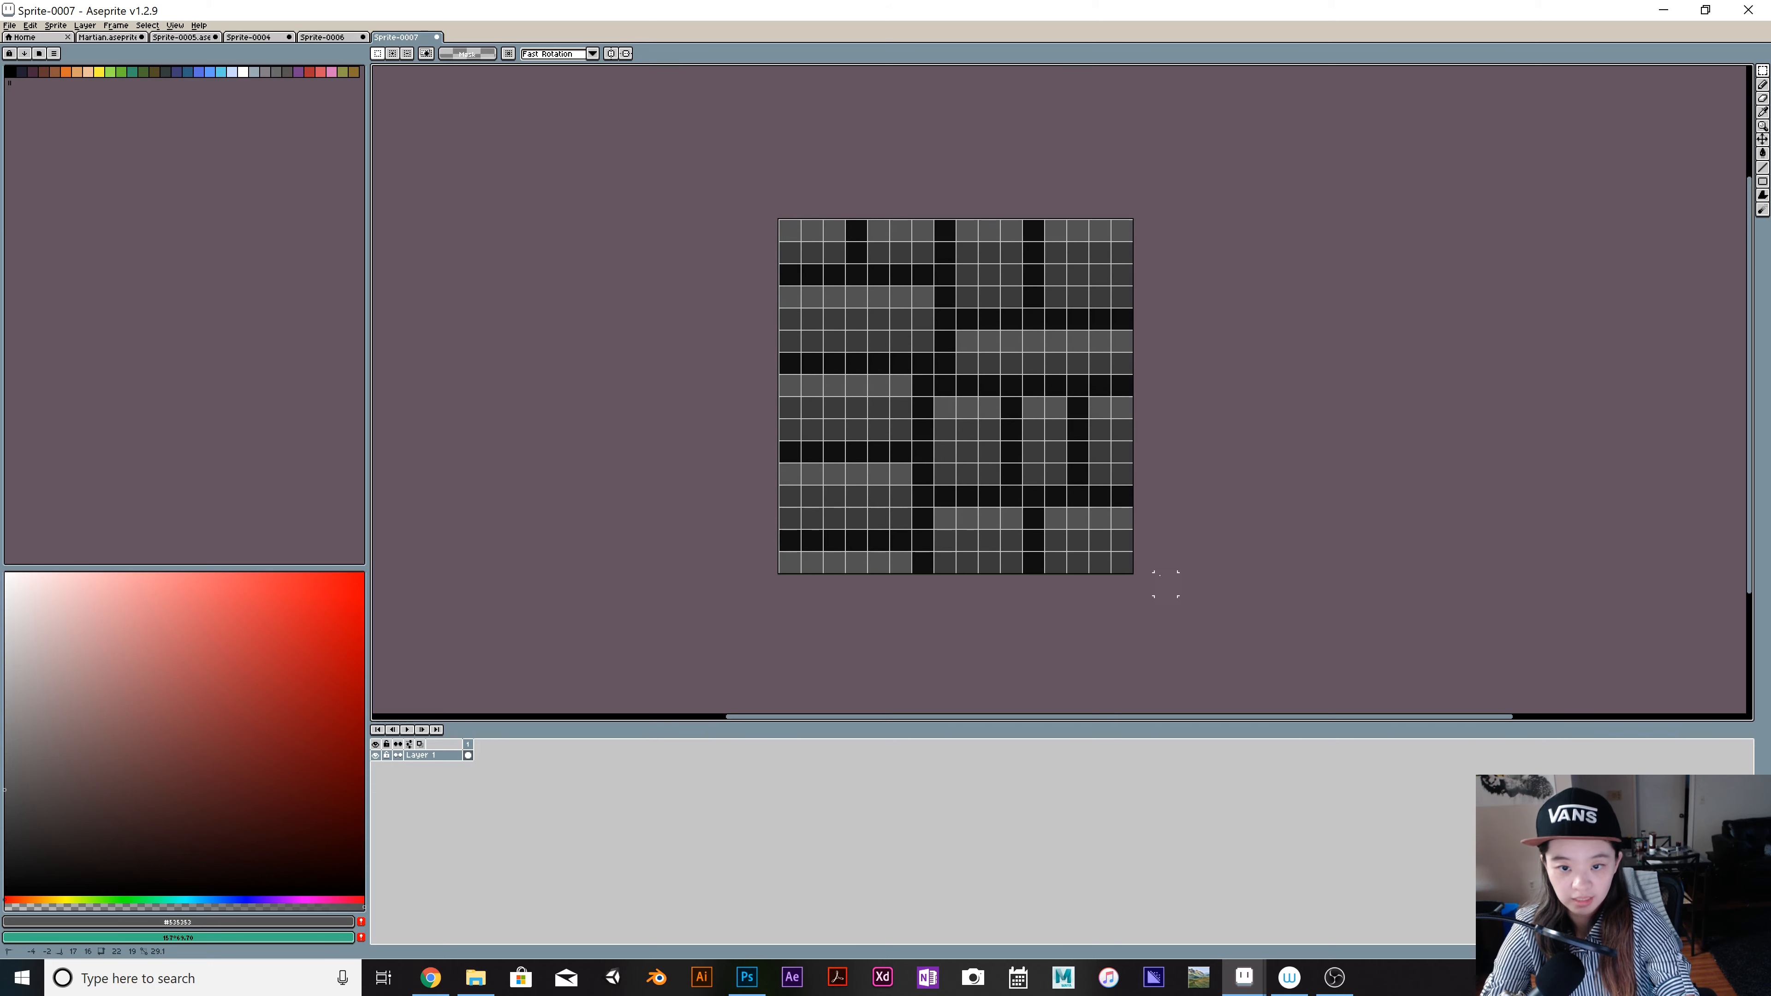
left_click(333, 38)
left_click(258, 37)
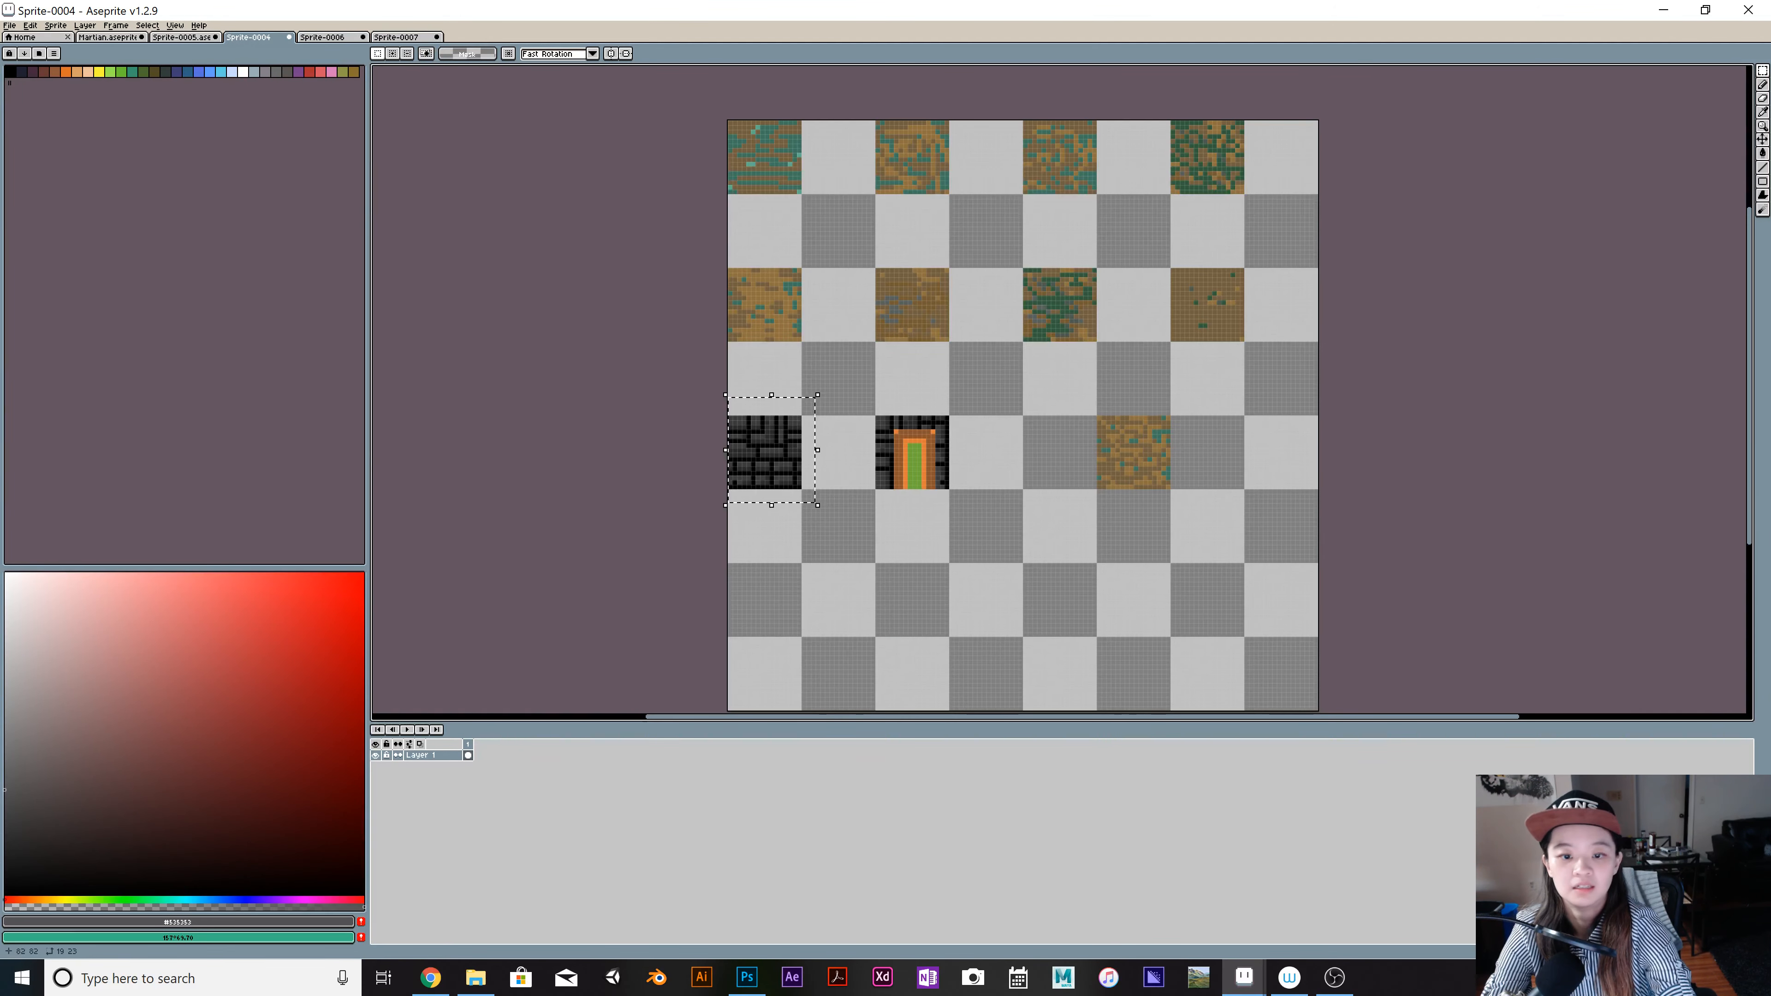
key("ctrl+v")
left_click_drag(771, 170, 774, 610)
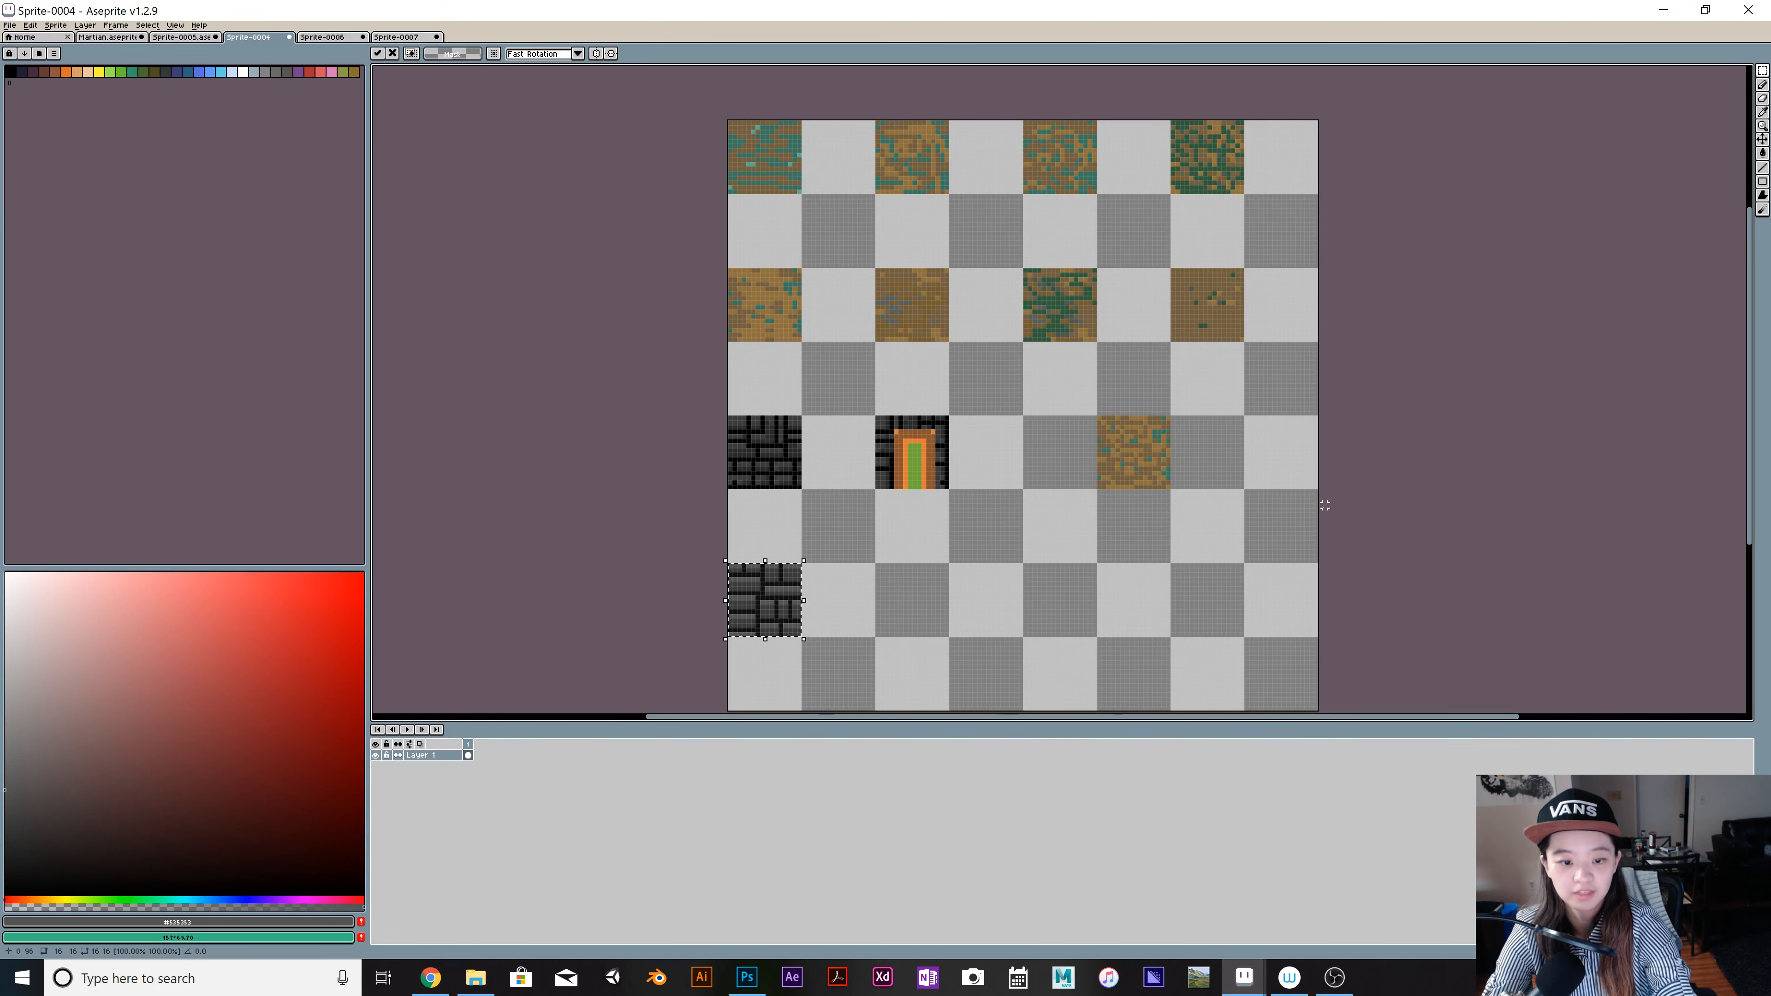
left_click(1353, 510)
Step: Look over the Sprite-0004 tileset, then return to Sprite-0007 and clear the selection
key("space")
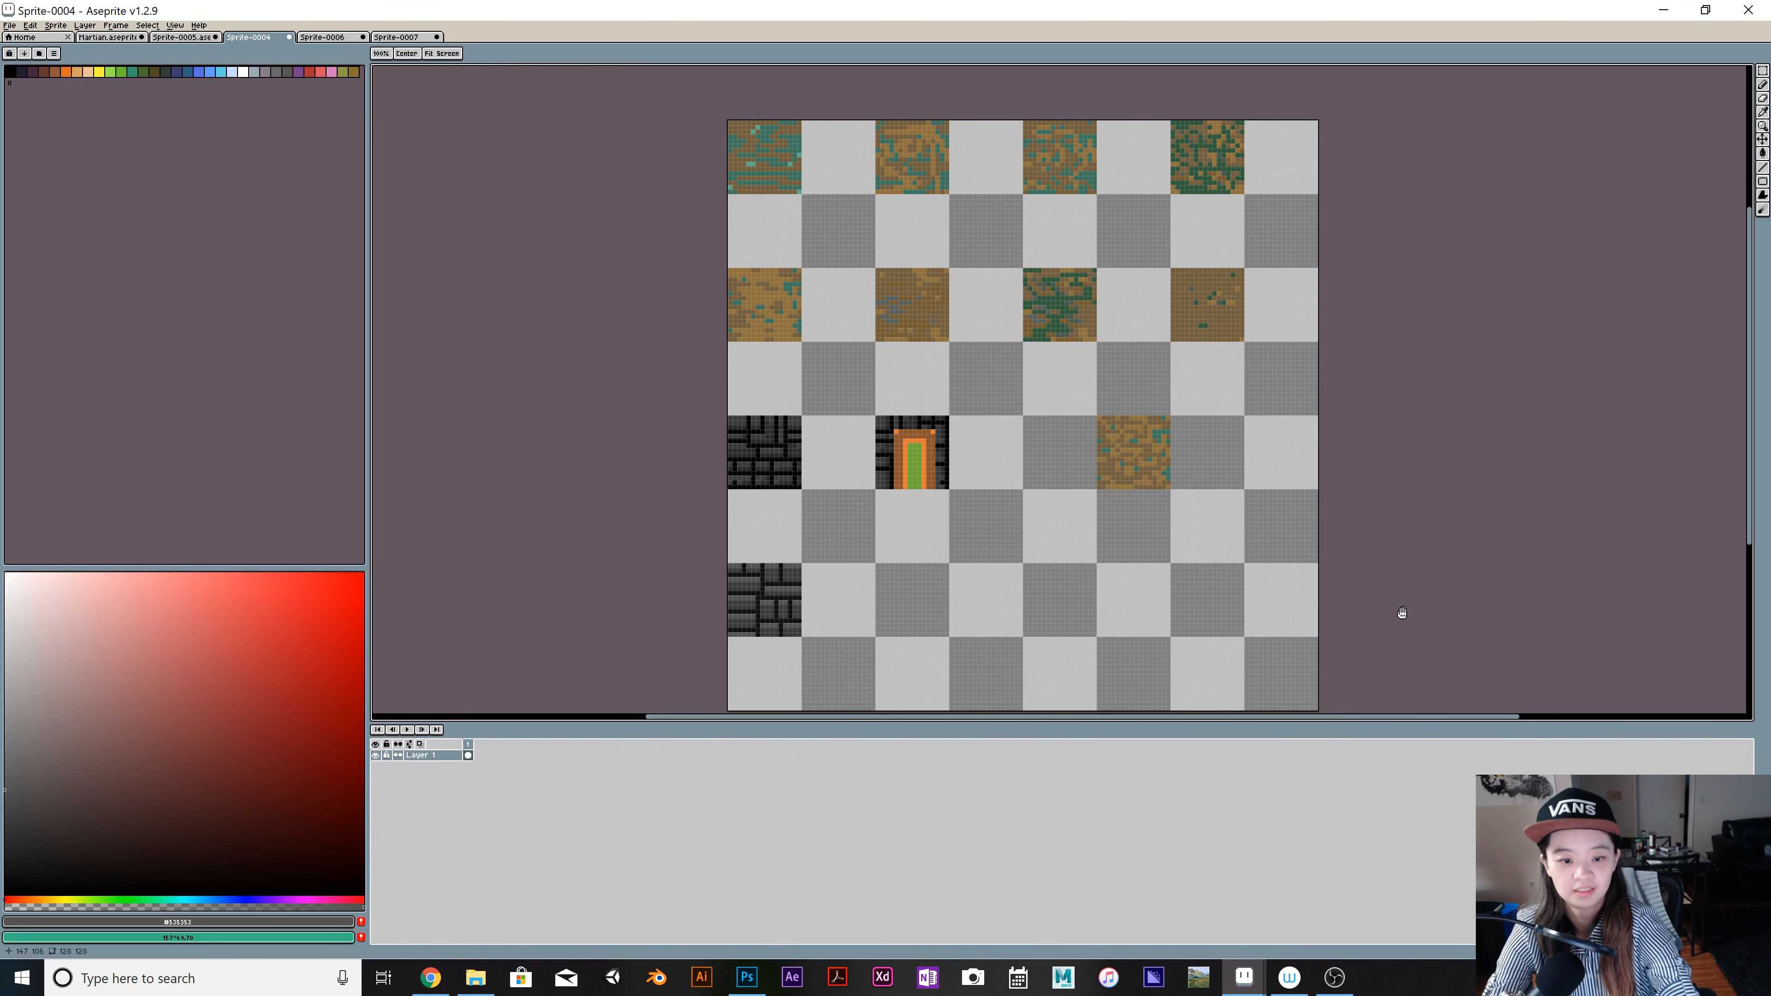
left_click_drag(1400, 614, 1404, 543)
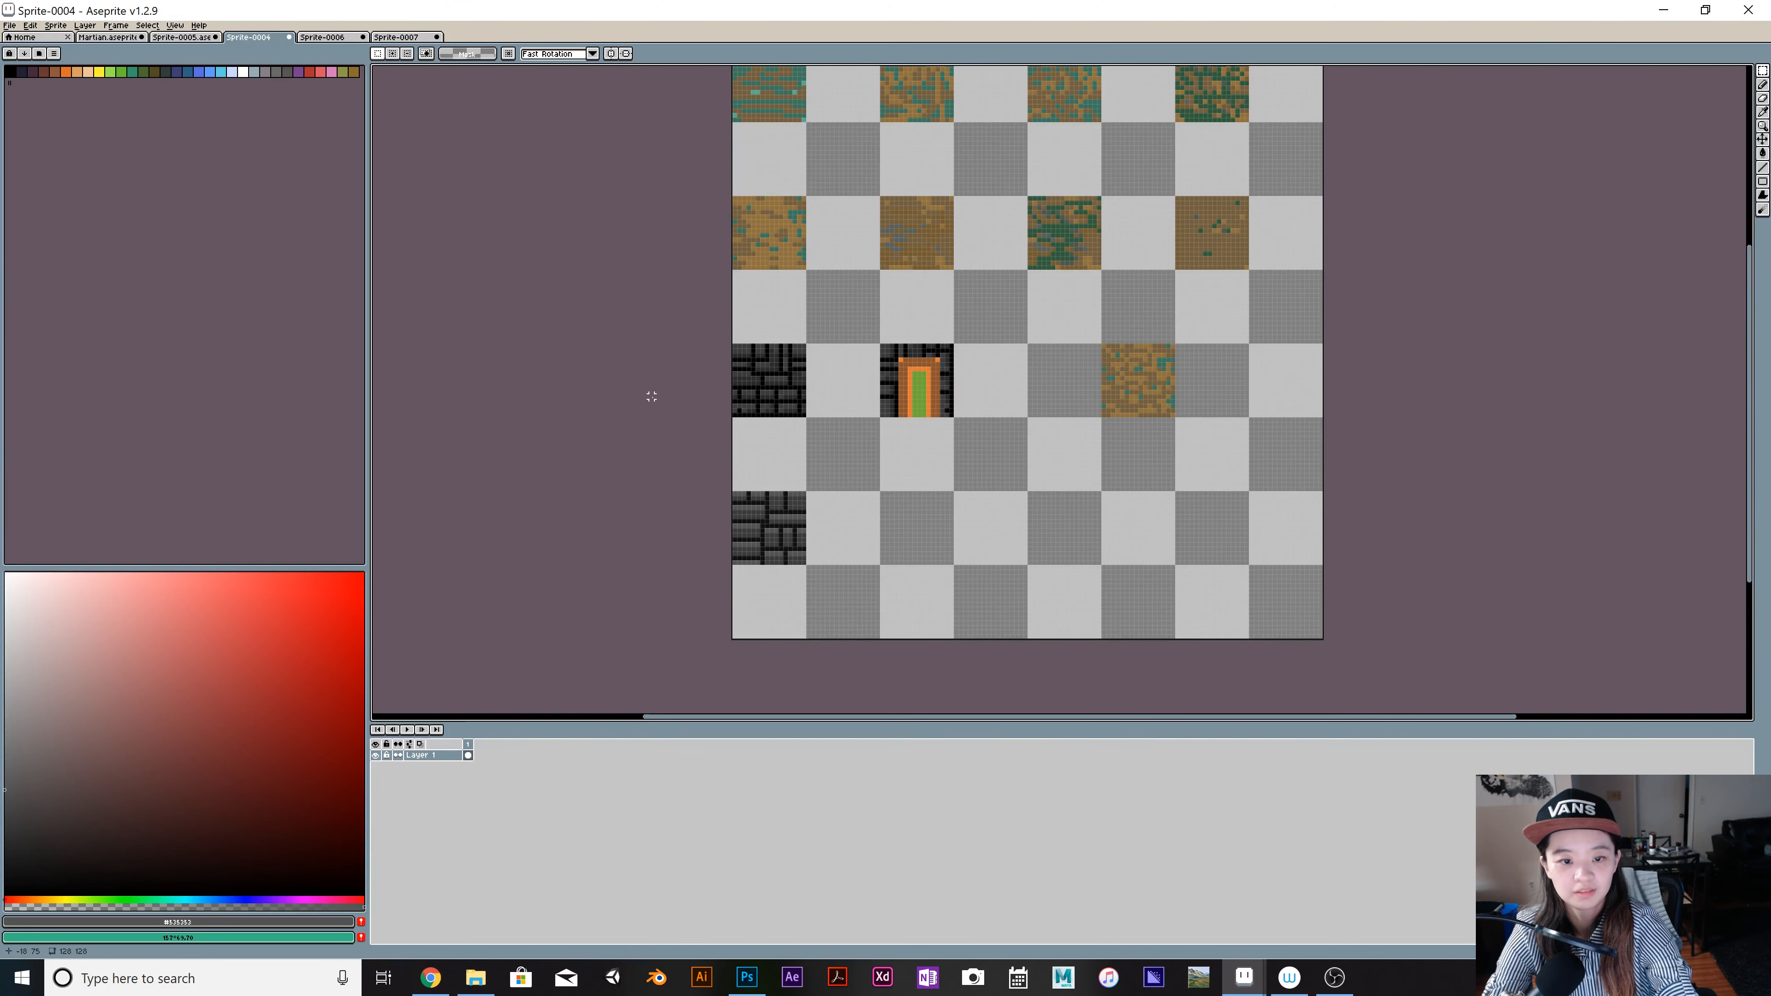
left_click_drag(901, 548, 917, 585)
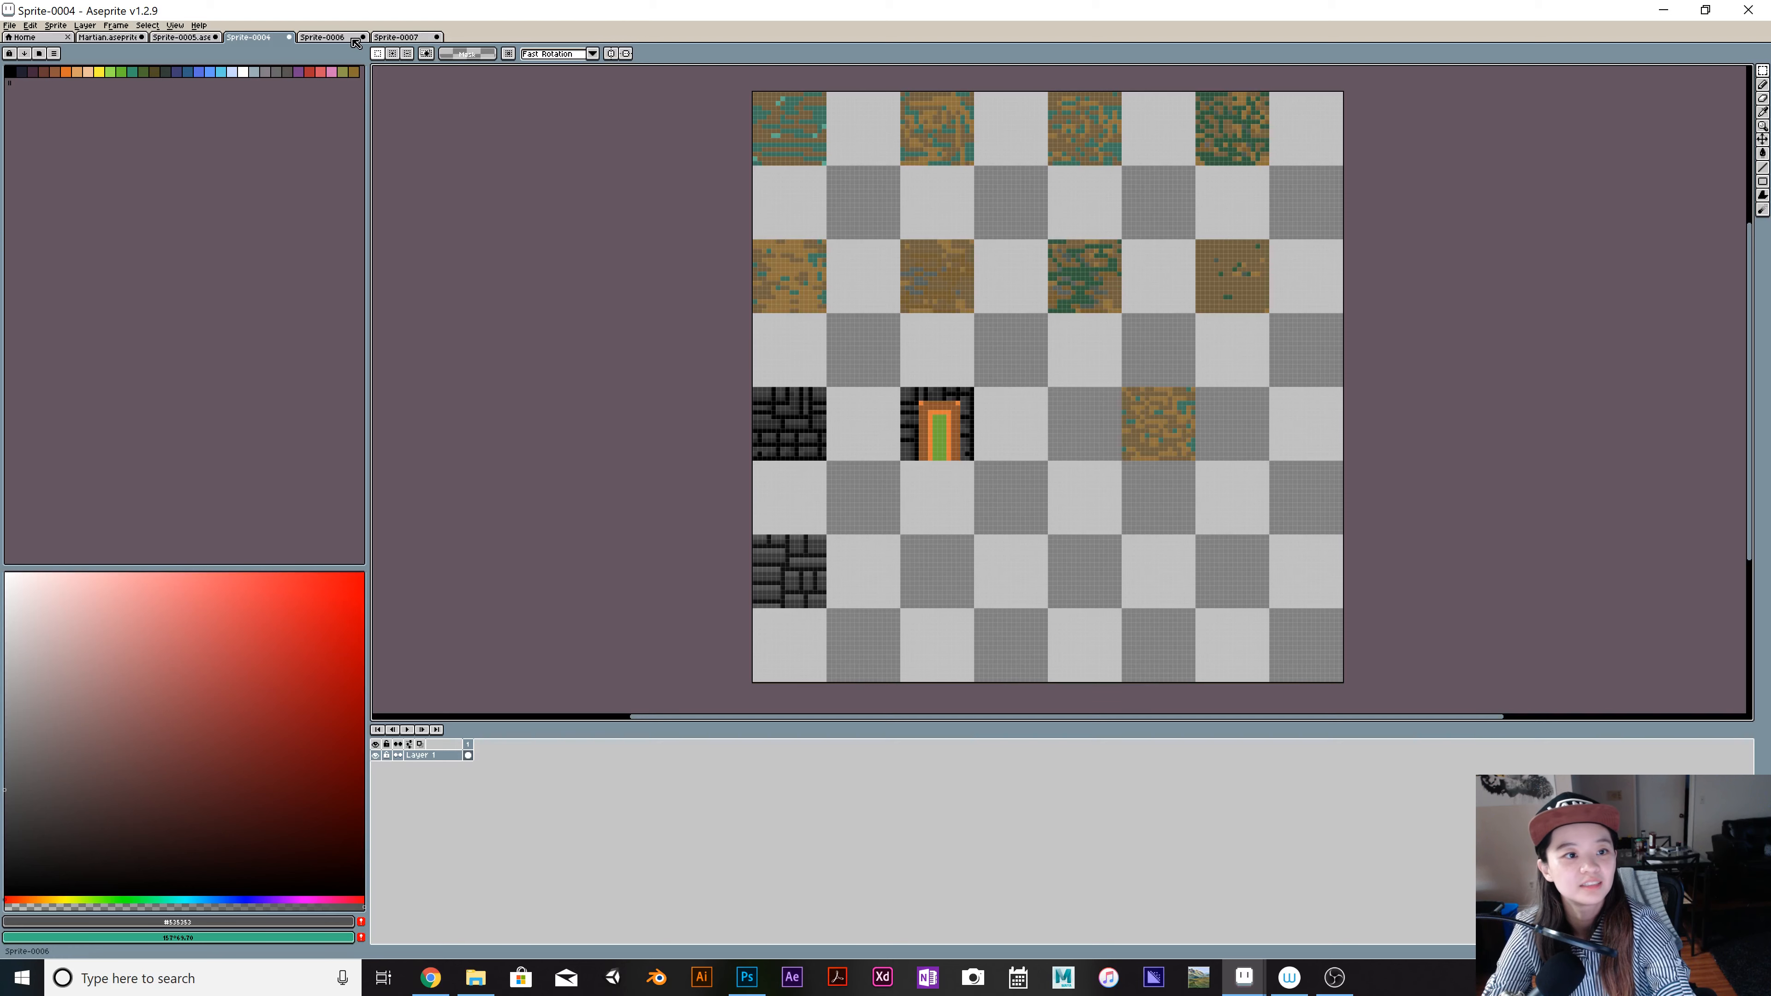
left_click(335, 39)
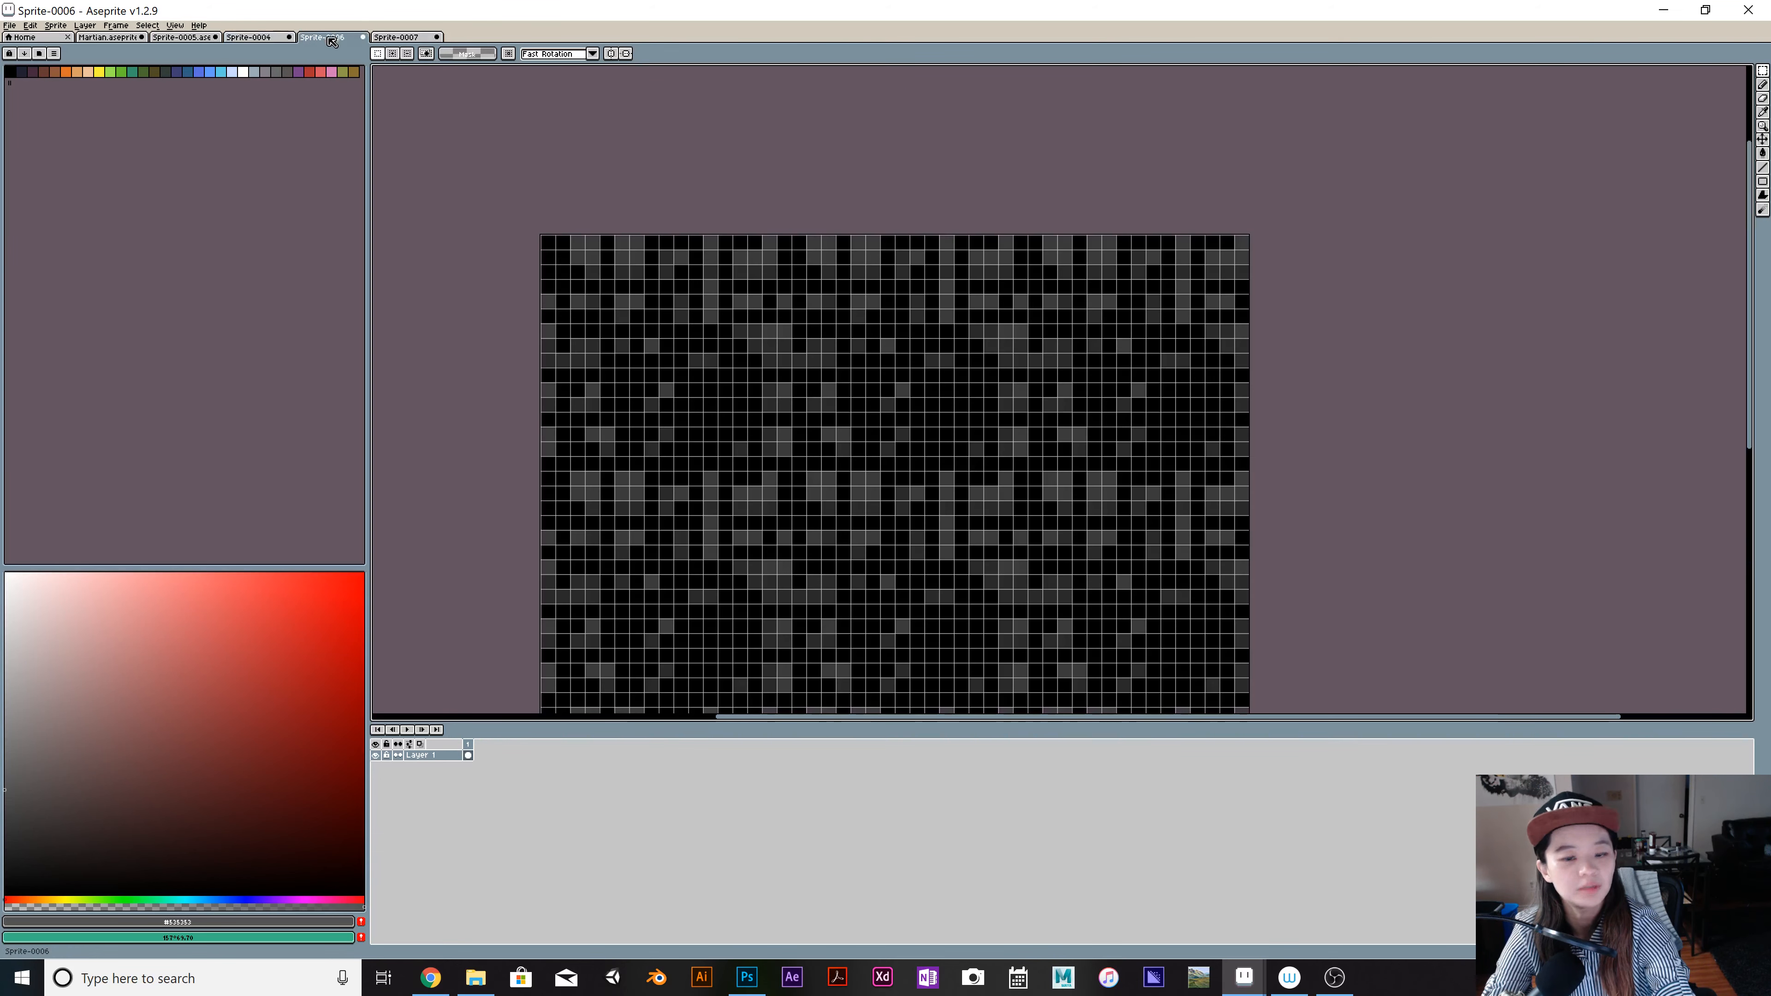
left_click(255, 39)
left_click(401, 38)
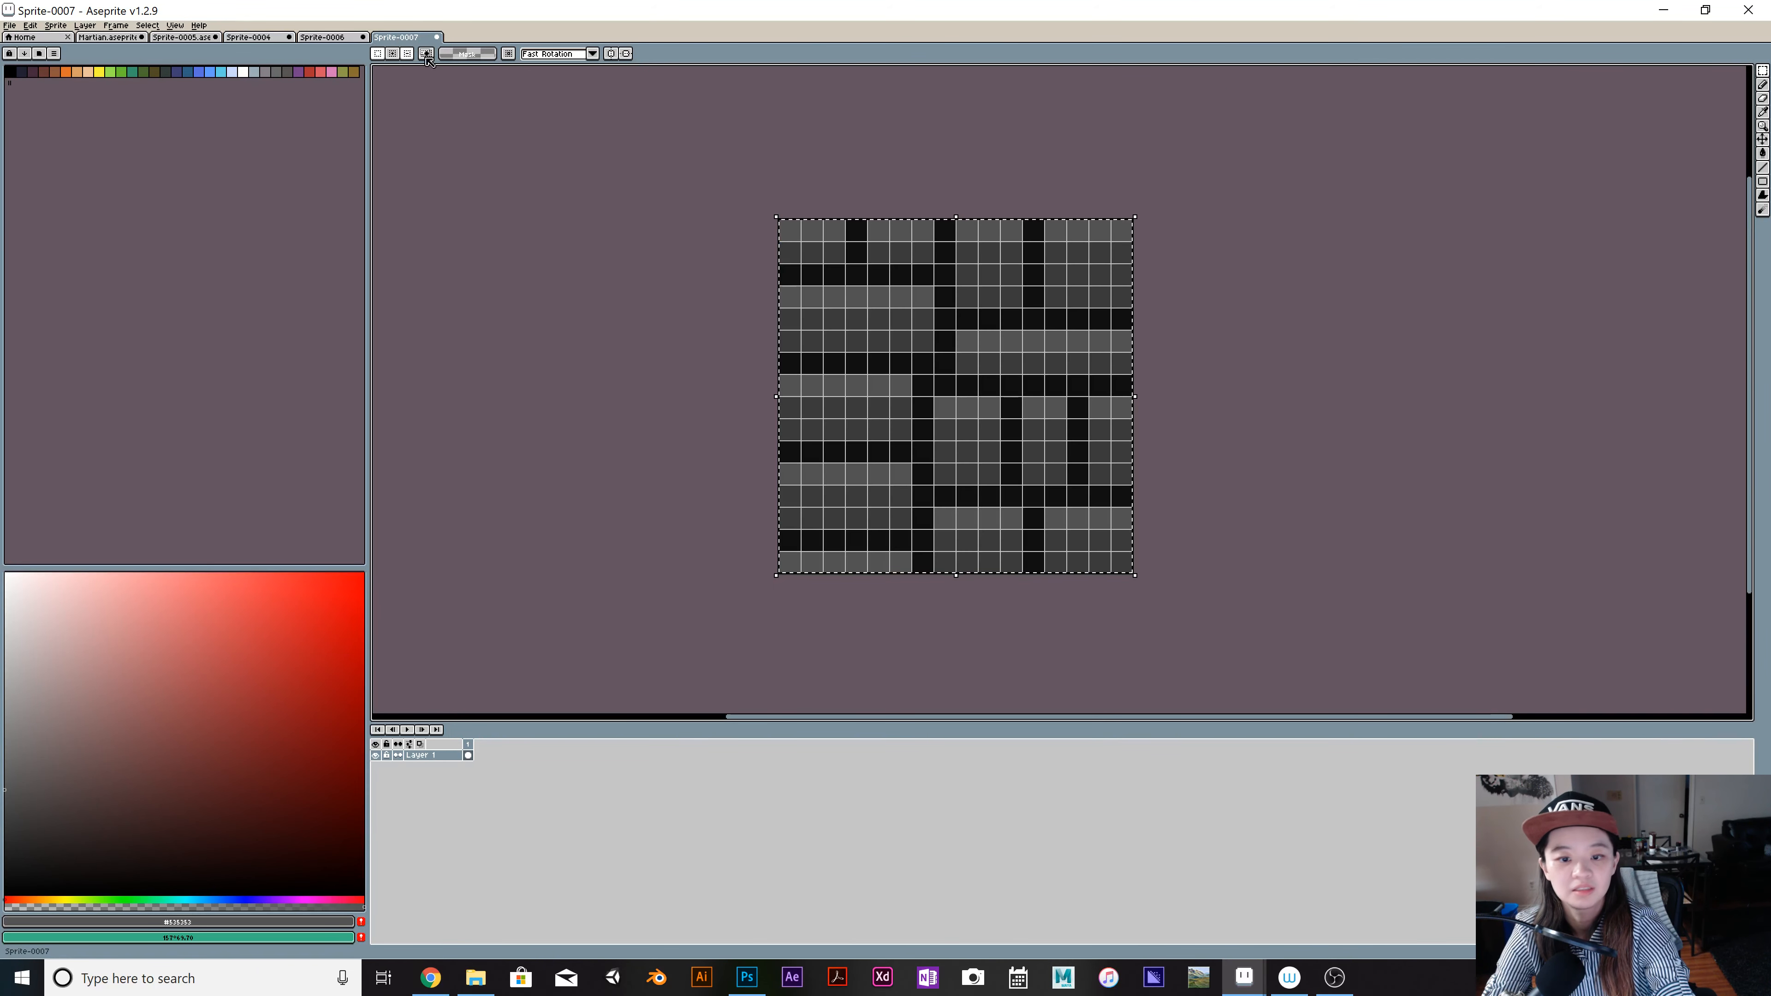
left_click(1253, 516)
Step: Open the properties of Layer 1 and the value editor of the foreground colour
left_click(435, 758)
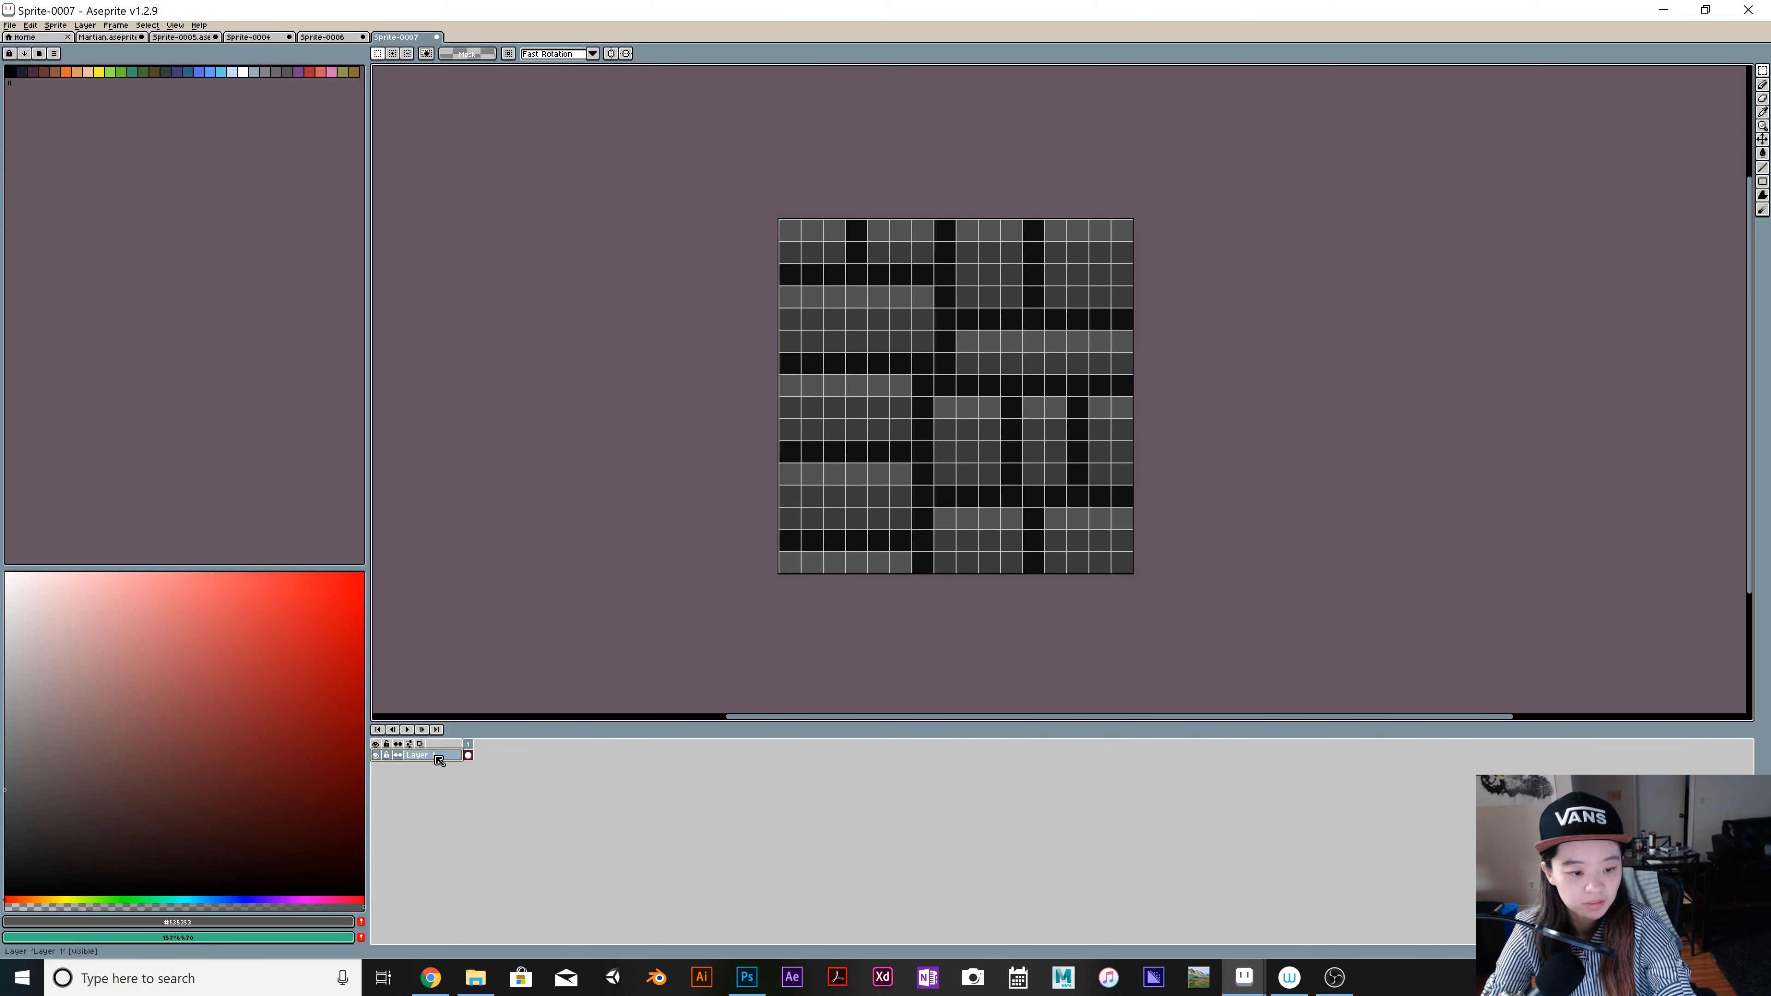
double_click(439, 758)
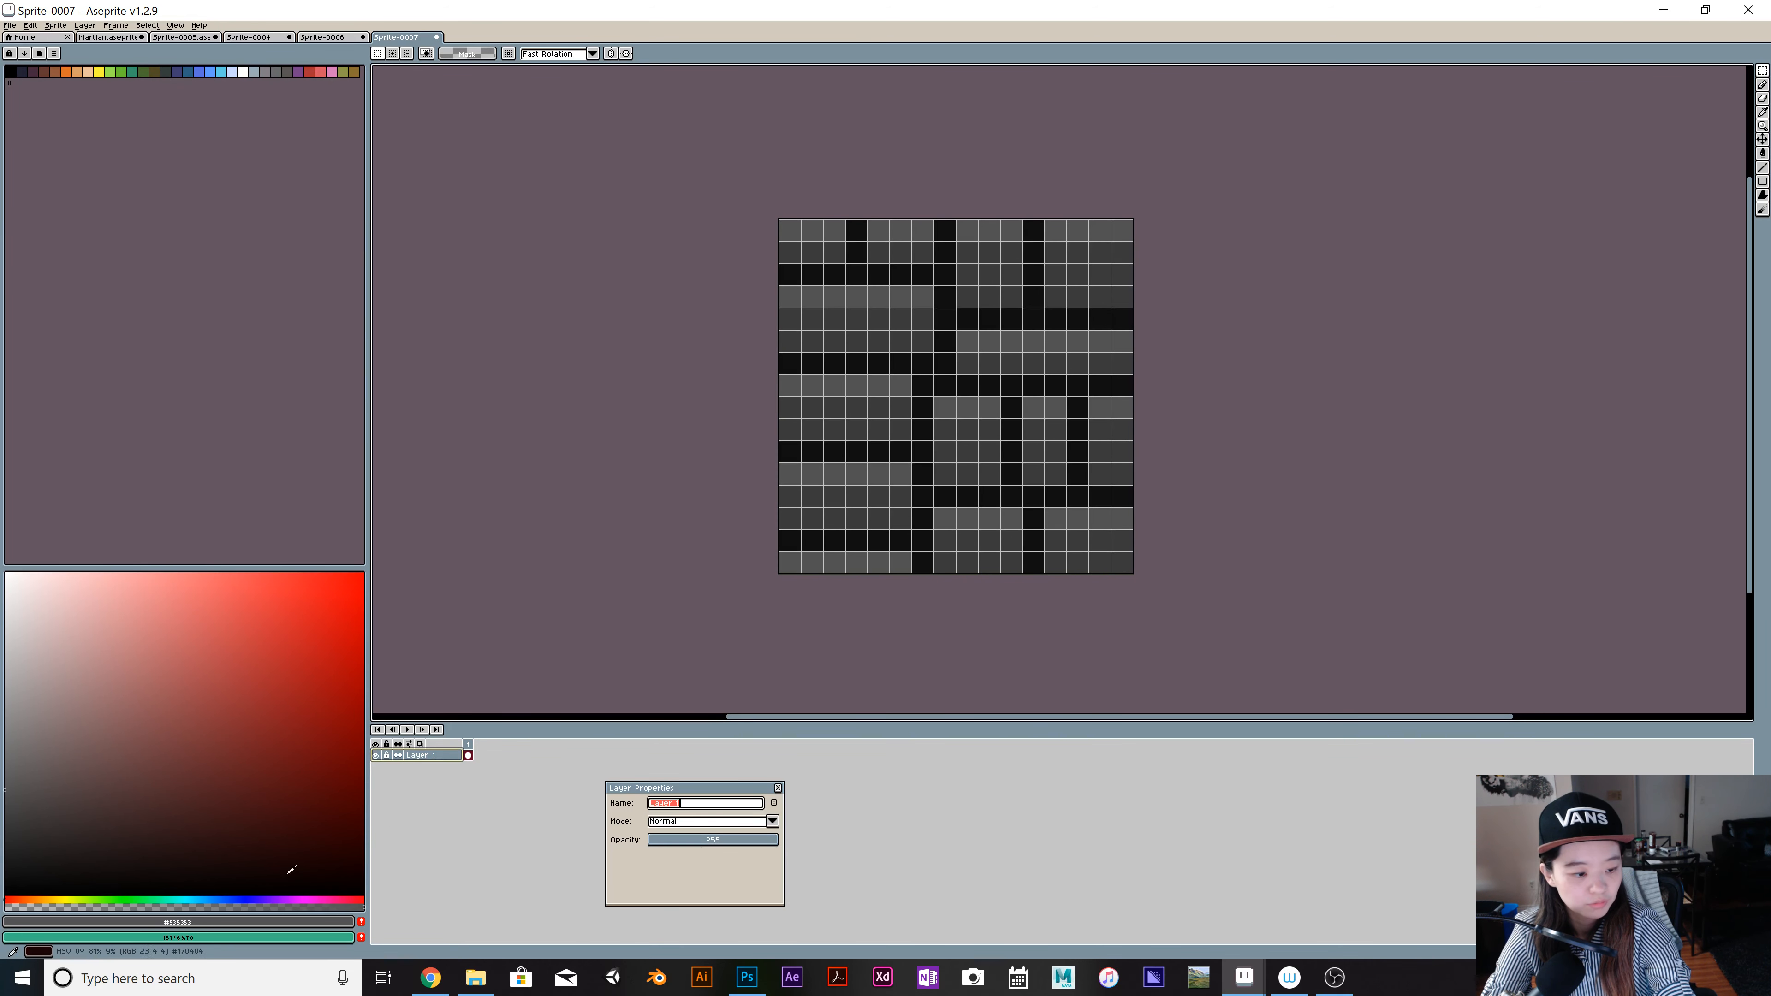
left_click(244, 927)
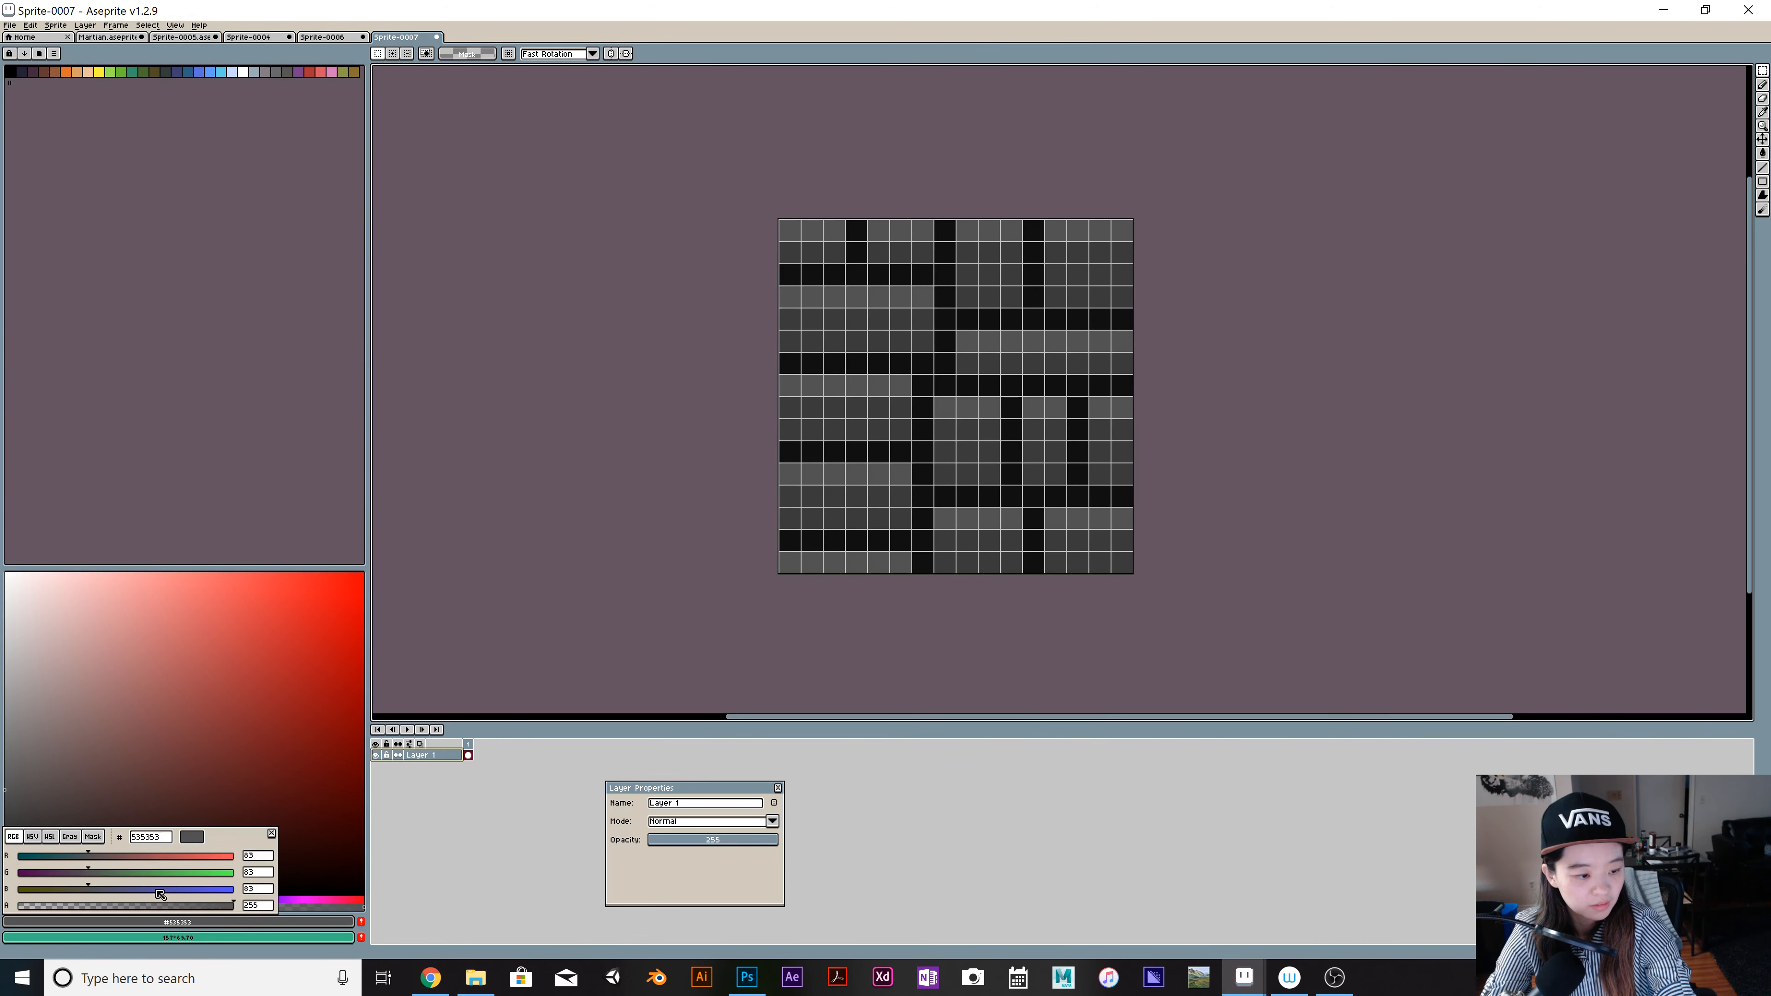
Step: Sample the bricks' base grey and set the foreground colour to a slightly darker grey, leaving nothing selected
key("i")
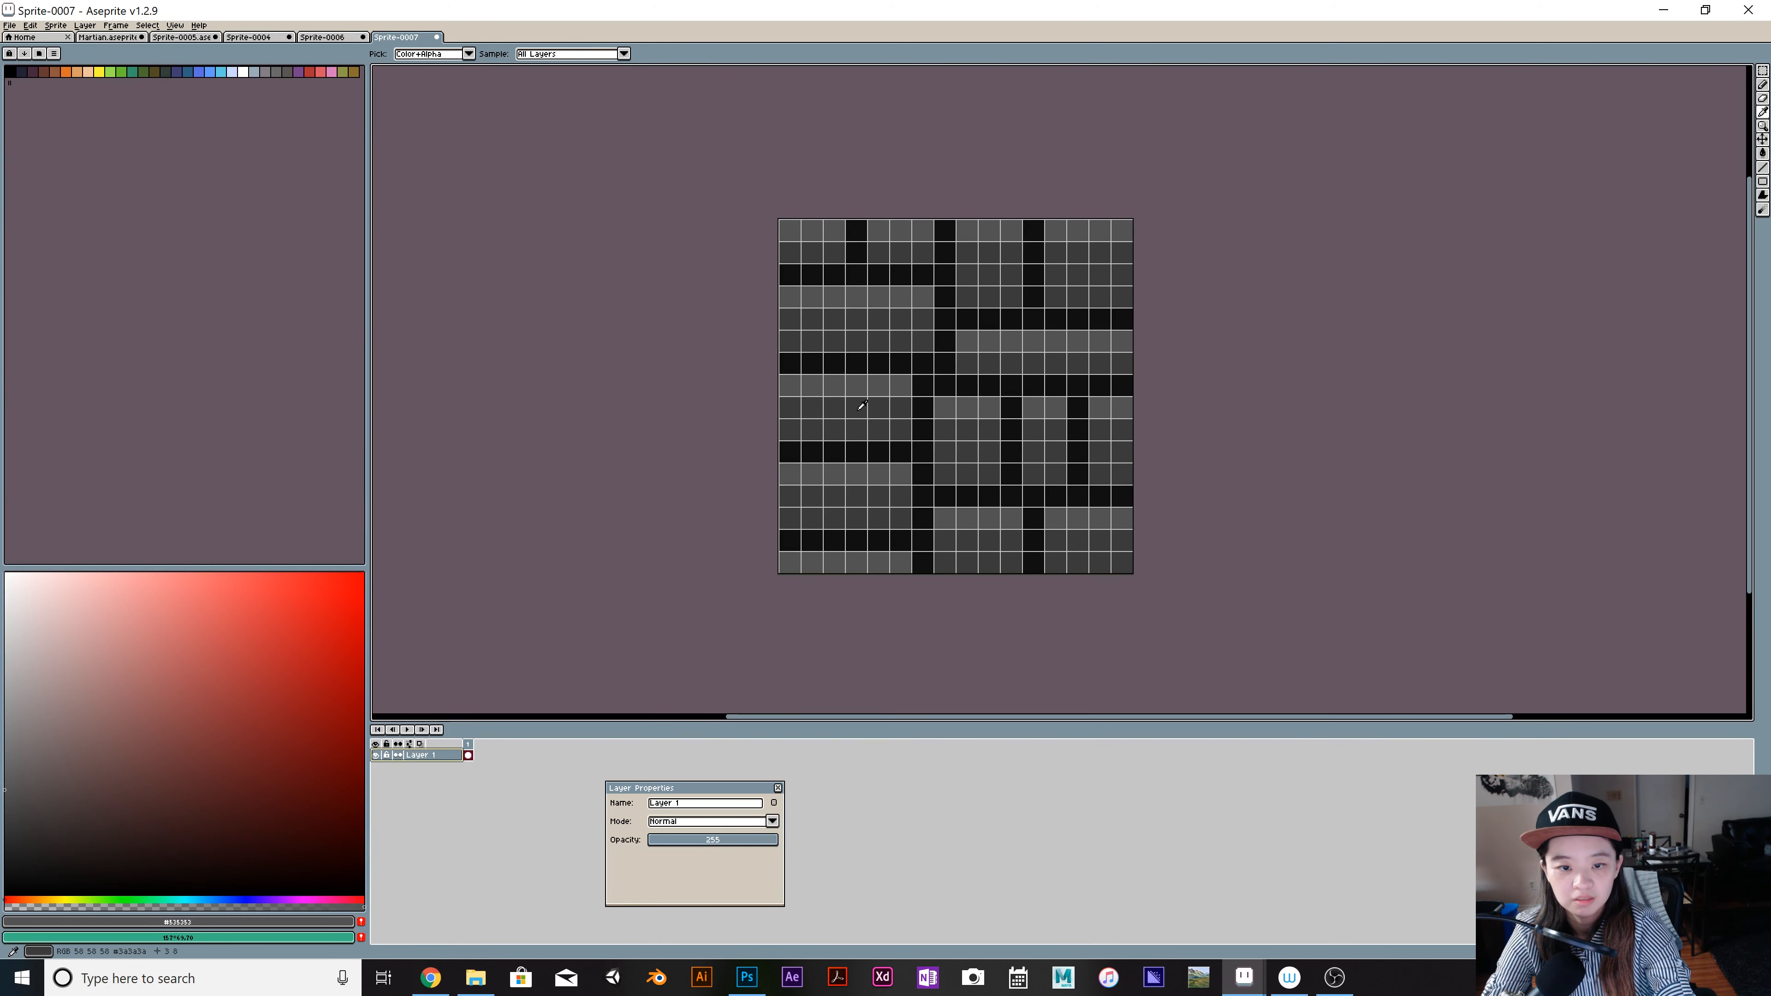
left_click(862, 405)
key("m")
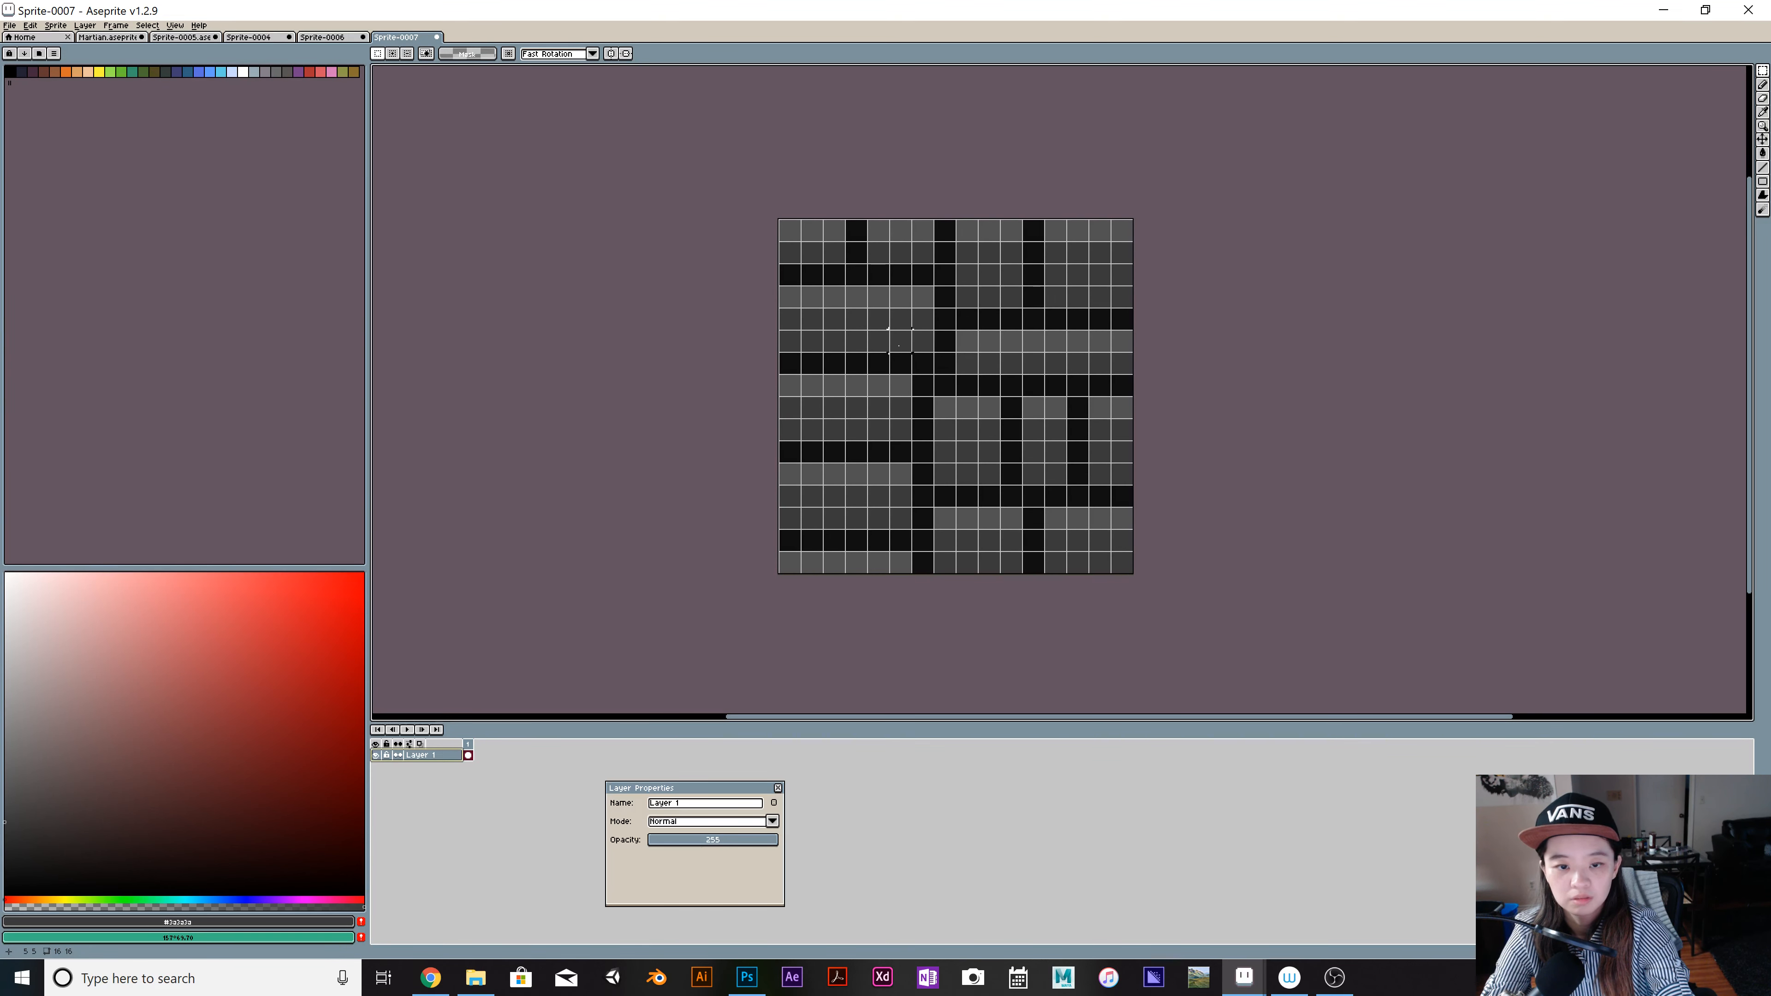
left_click(7, 838)
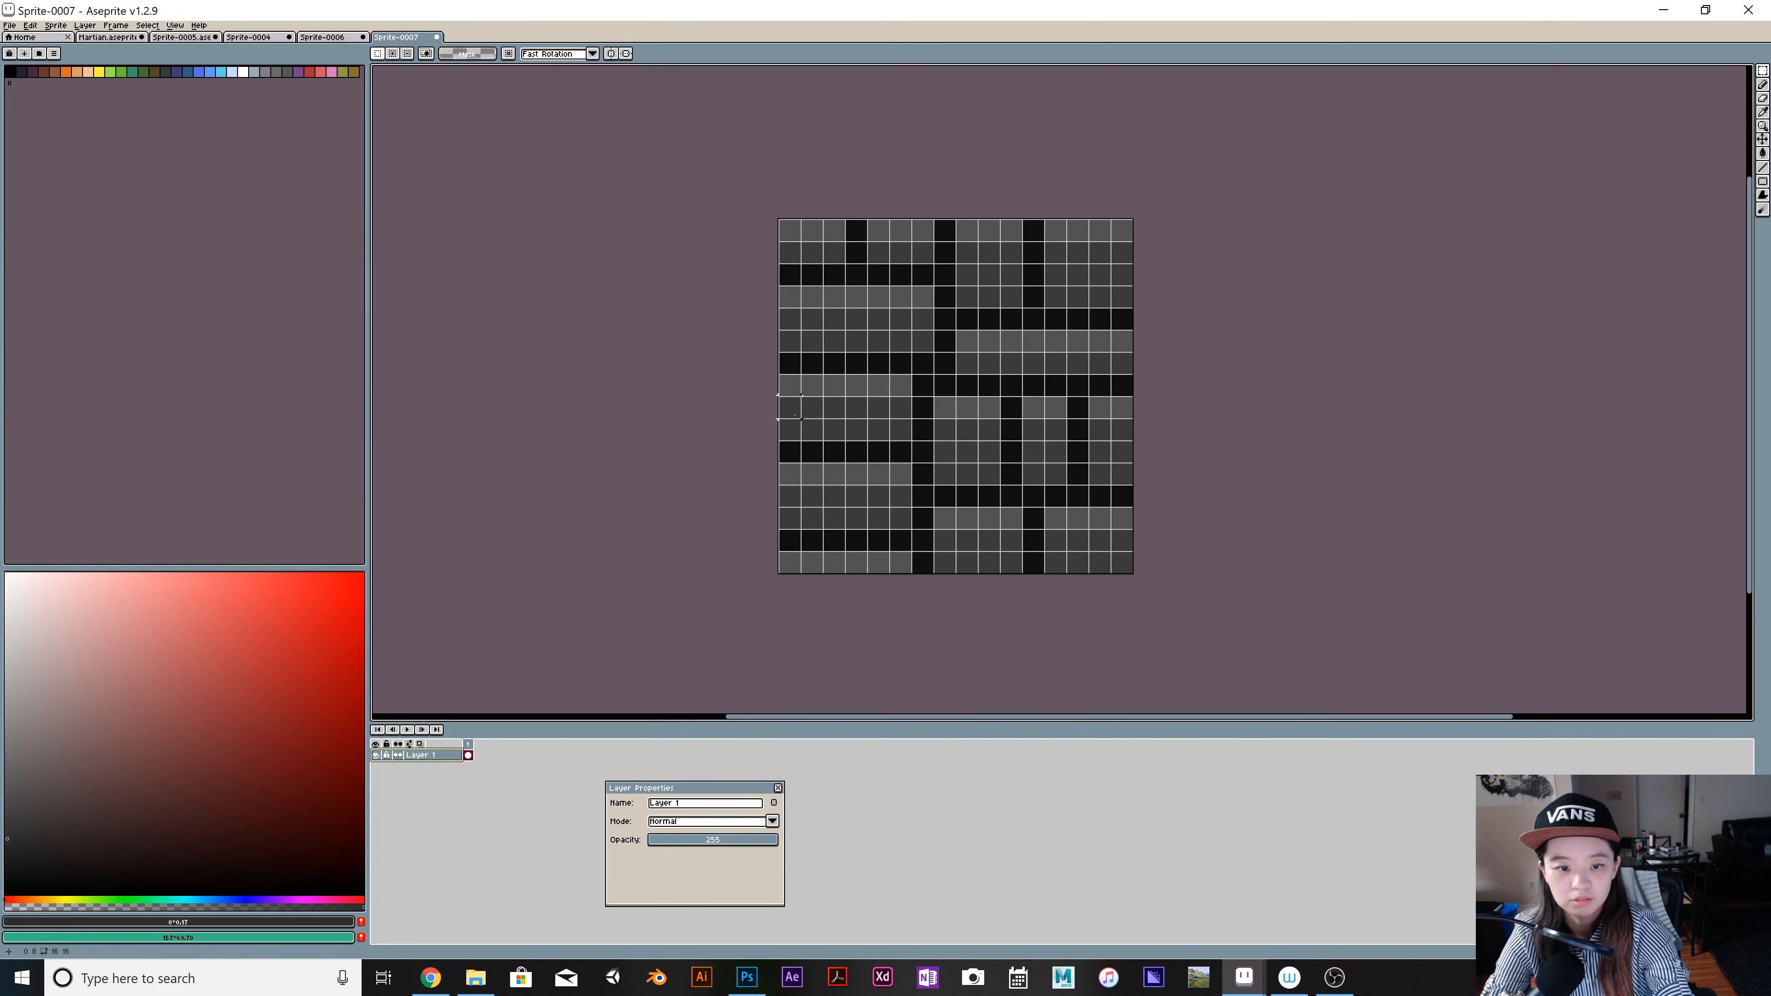
left_click_drag(794, 416, 858, 411)
key("ctrl+d")
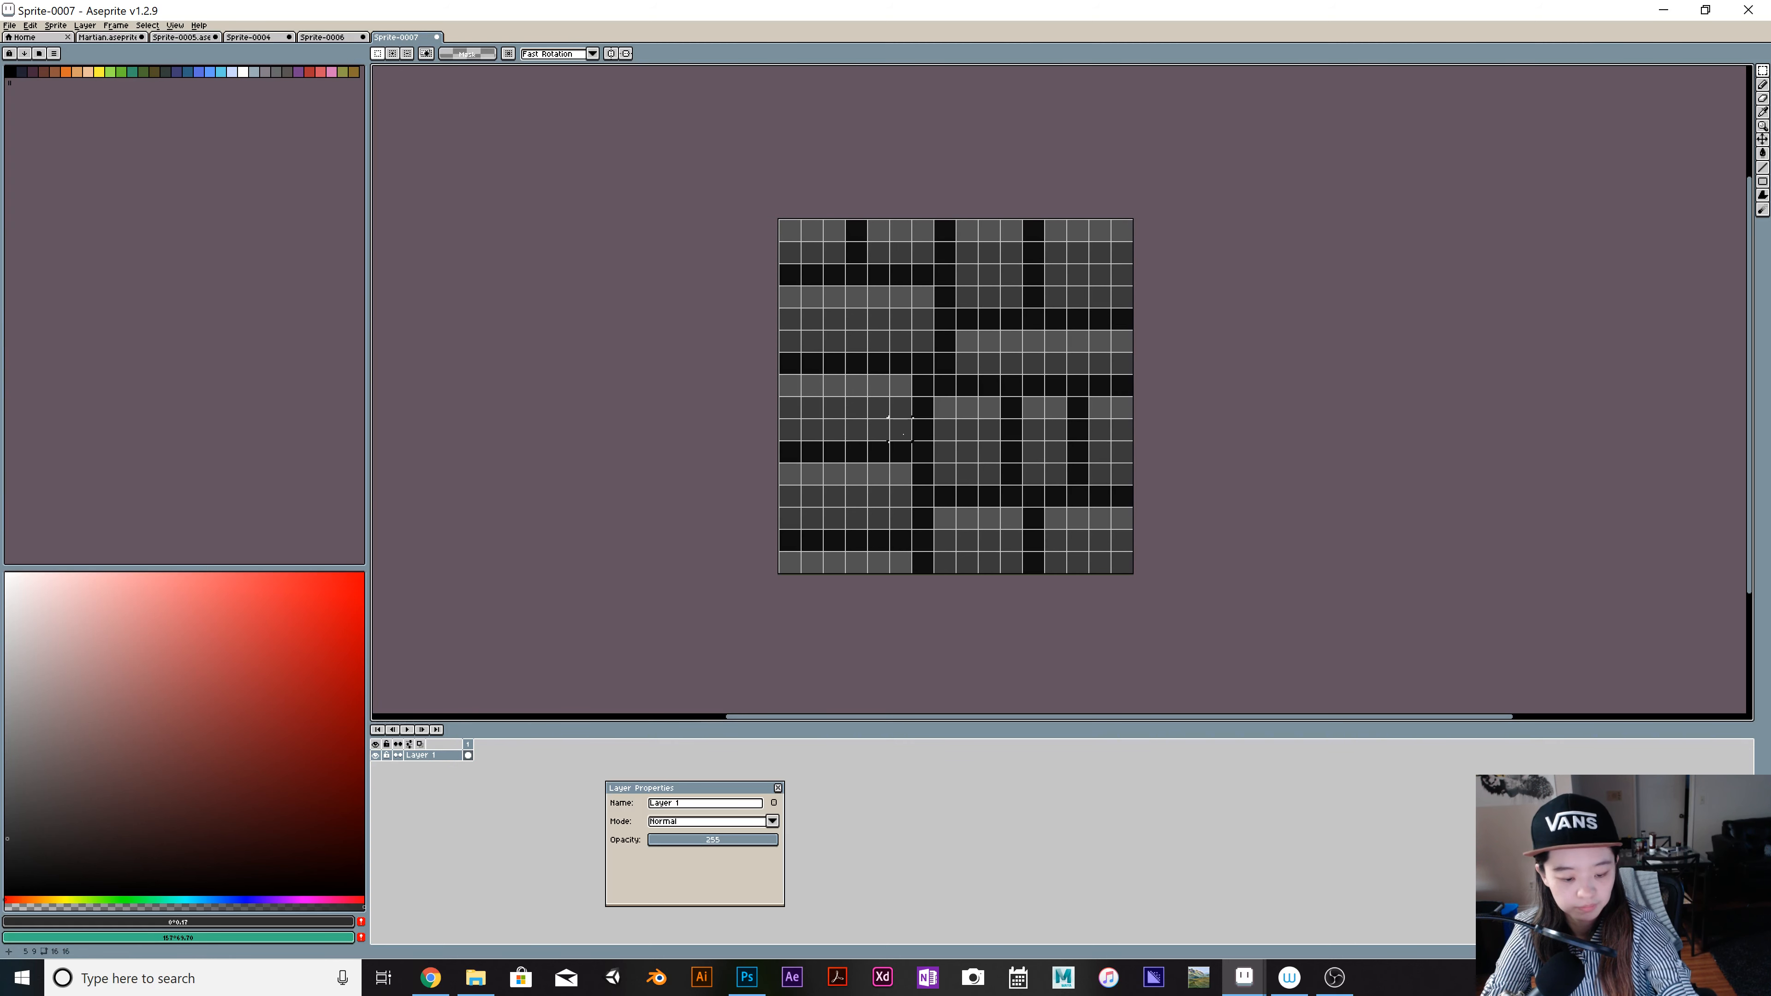
Step: Paint the darker grey shading below the highlights of the lower bricks along the tile's left edge, down to the last pixel row
key("b")
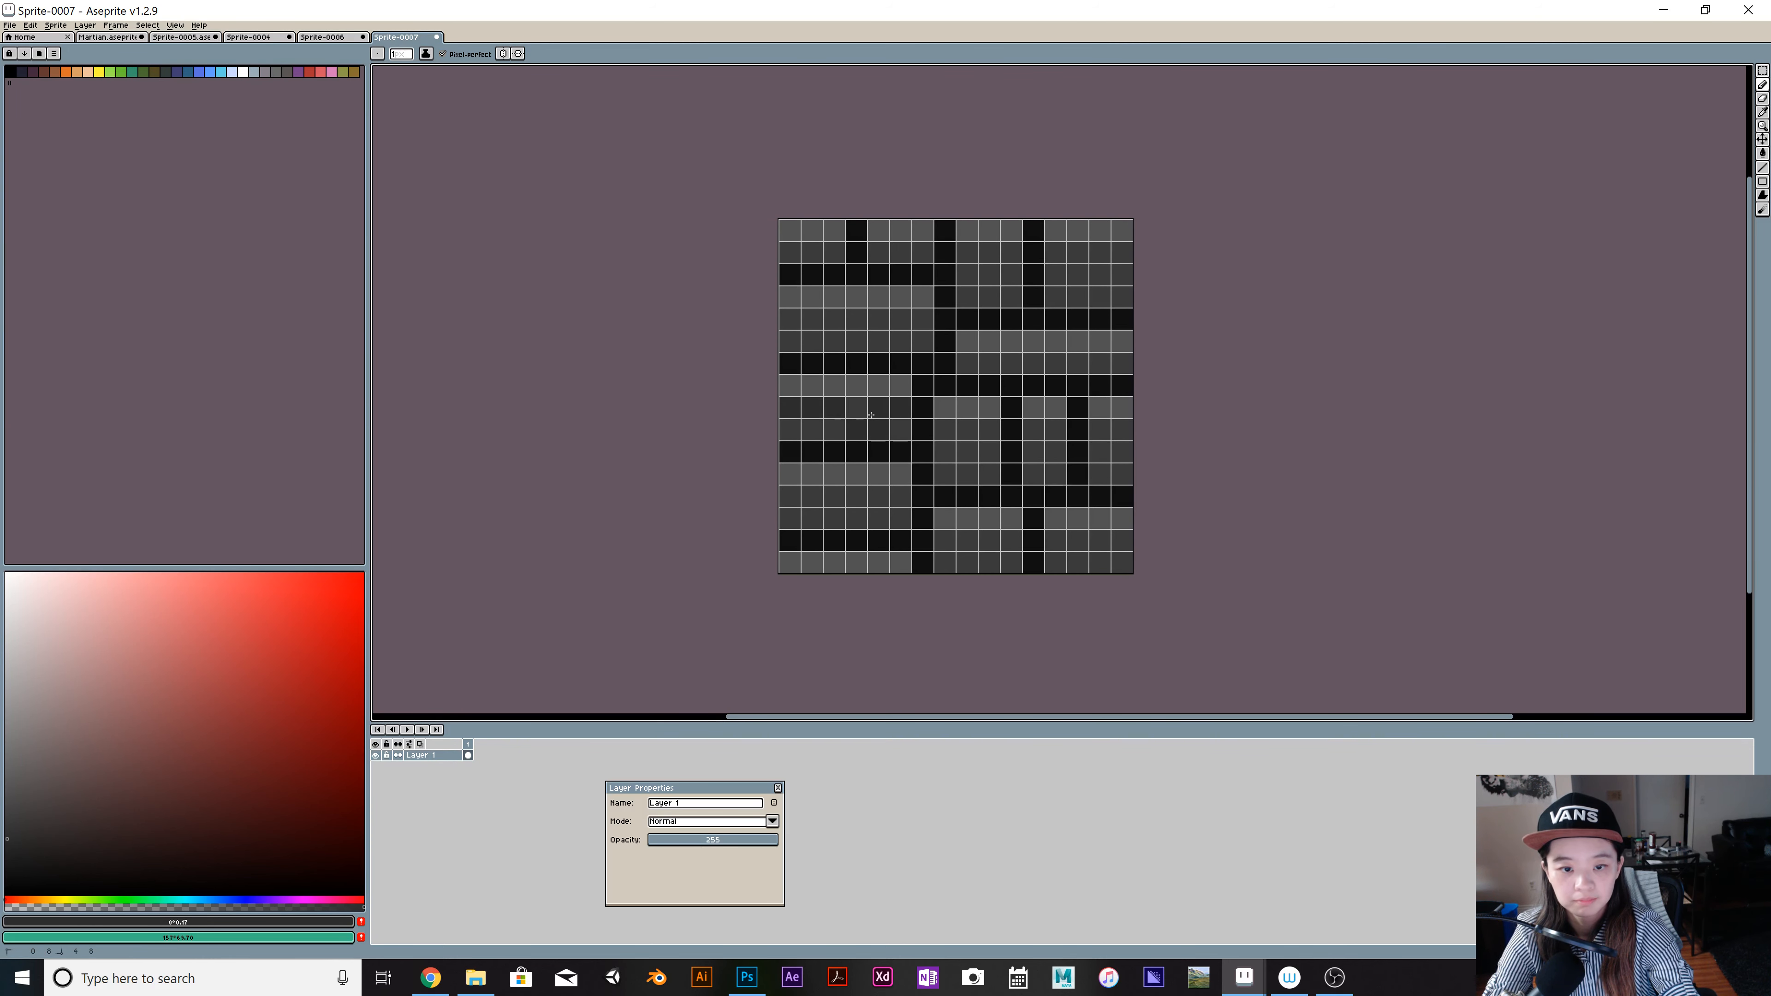
mouse_move(871, 415)
left_mouse_down()
mouse_move(798, 429)
mouse_move(899, 431)
left_mouse_up()
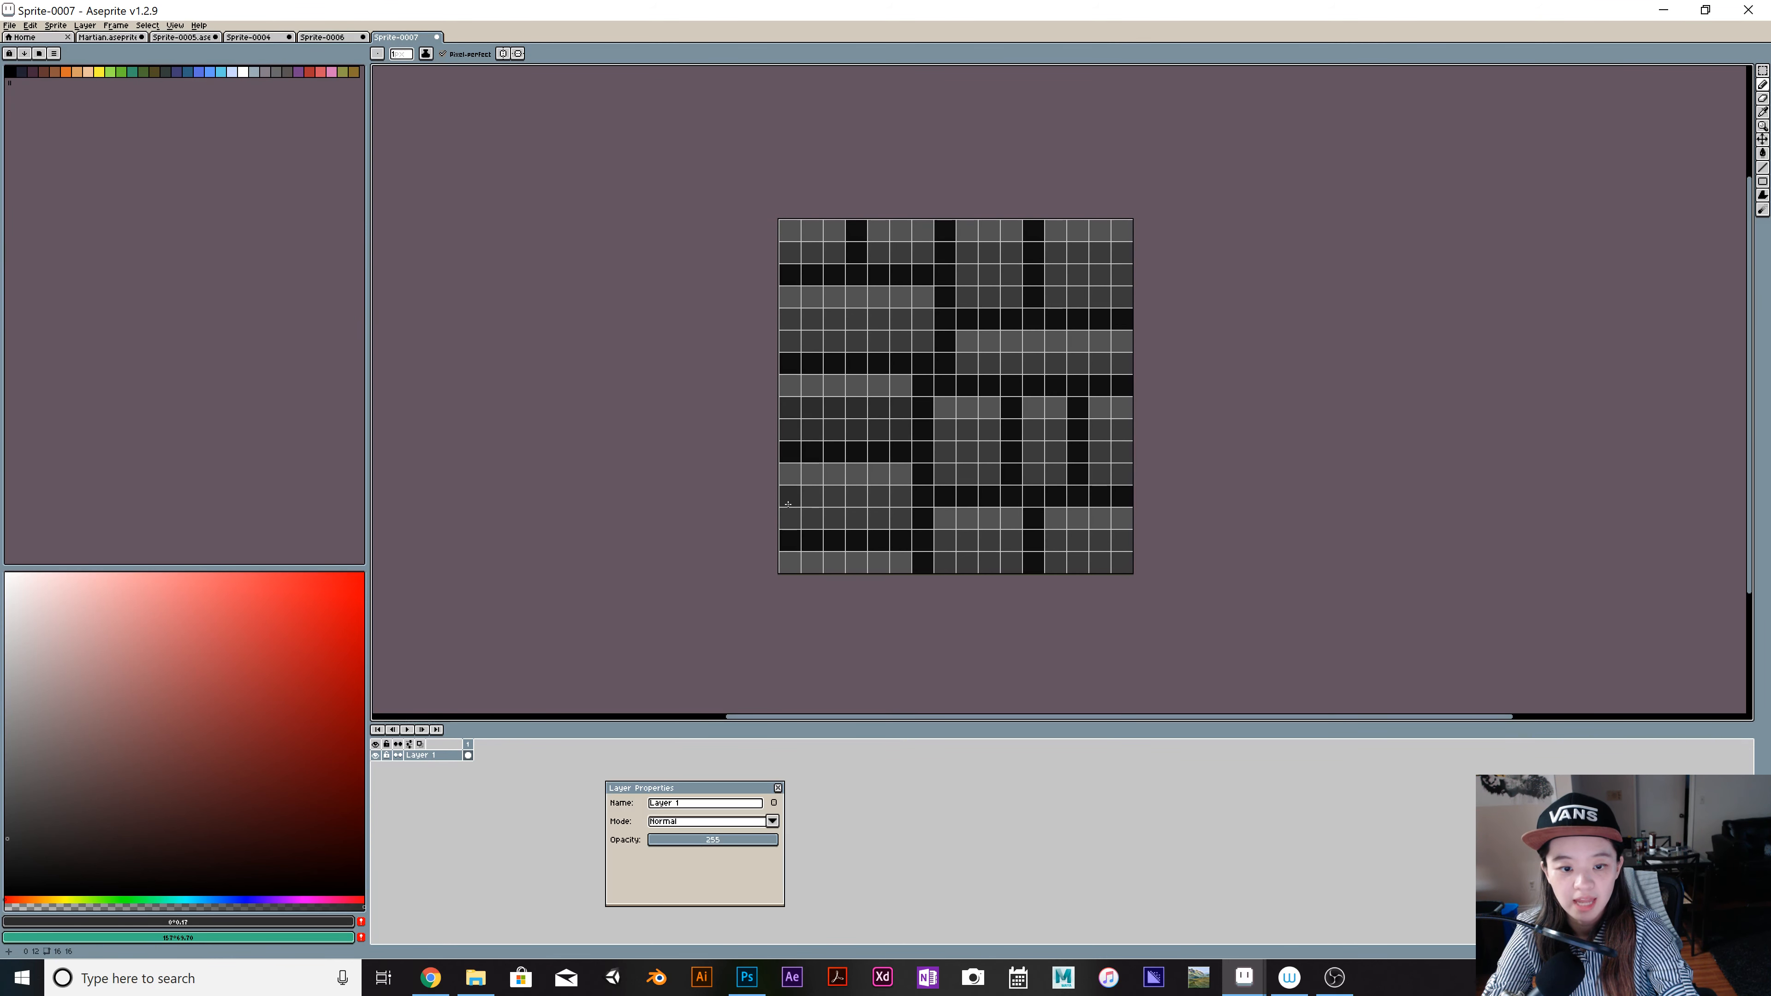
mouse_move(788, 503)
left_mouse_down()
mouse_move(901, 518)
mouse_move(836, 497)
mouse_move(803, 516)
left_mouse_up()
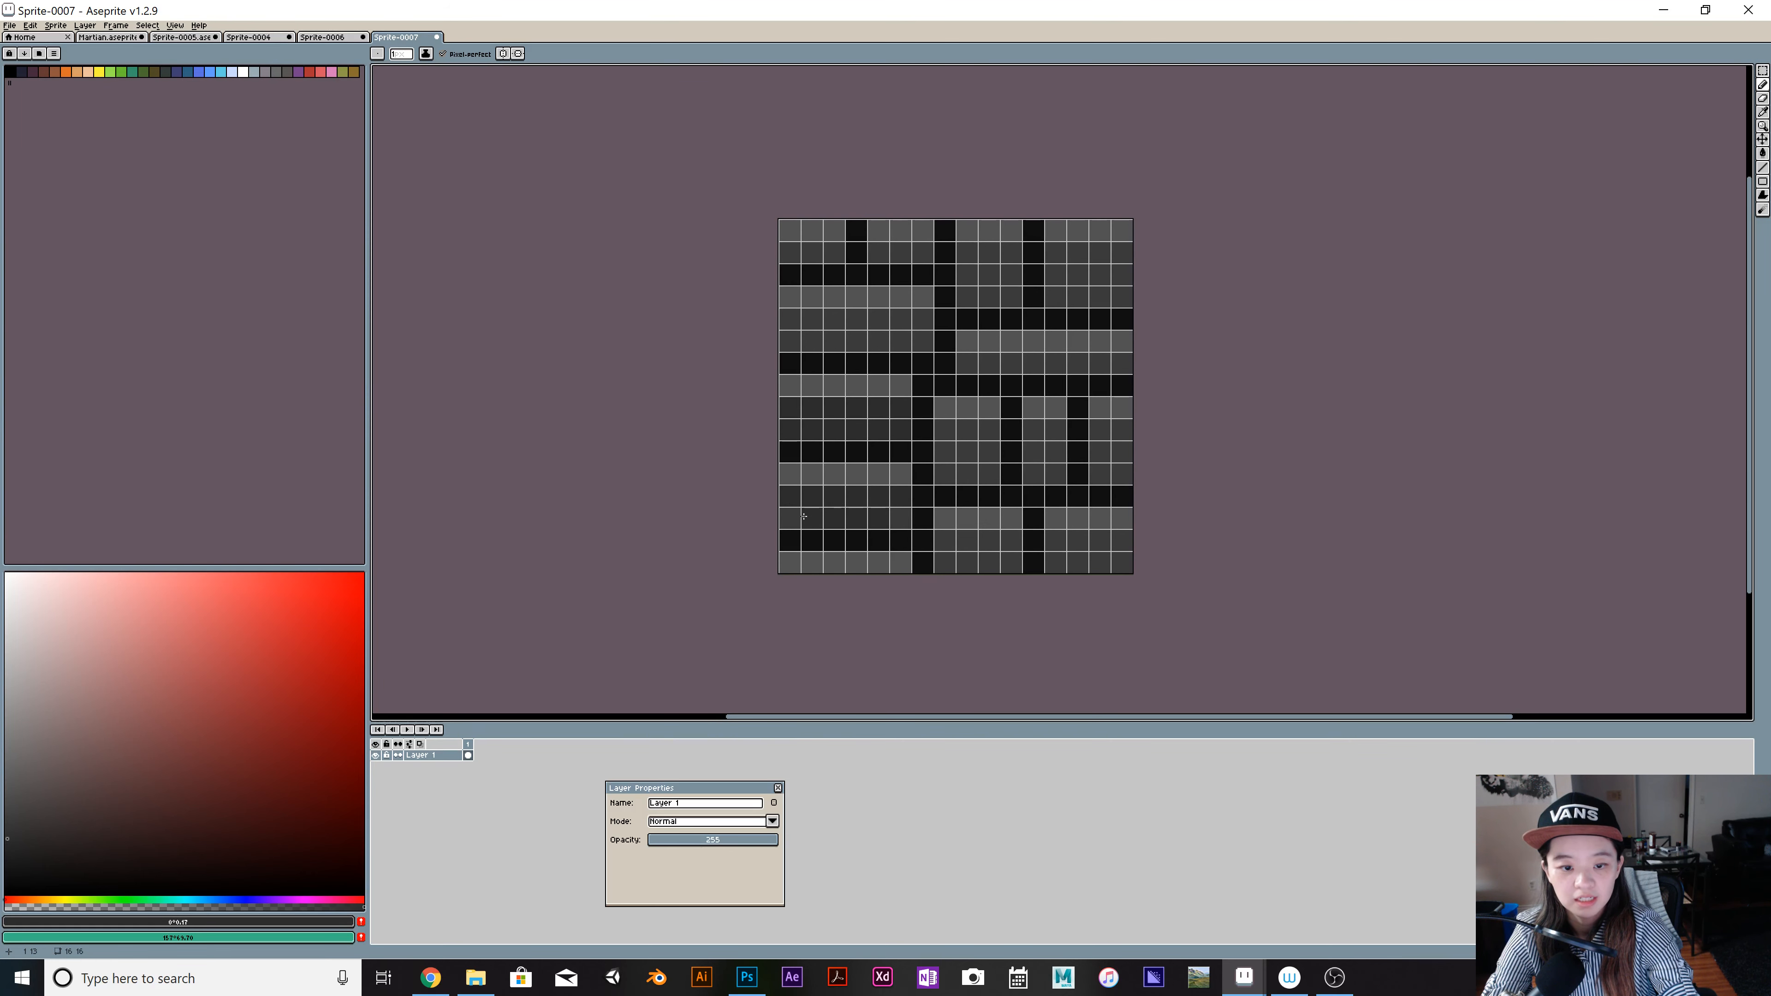
left_click(257, 37)
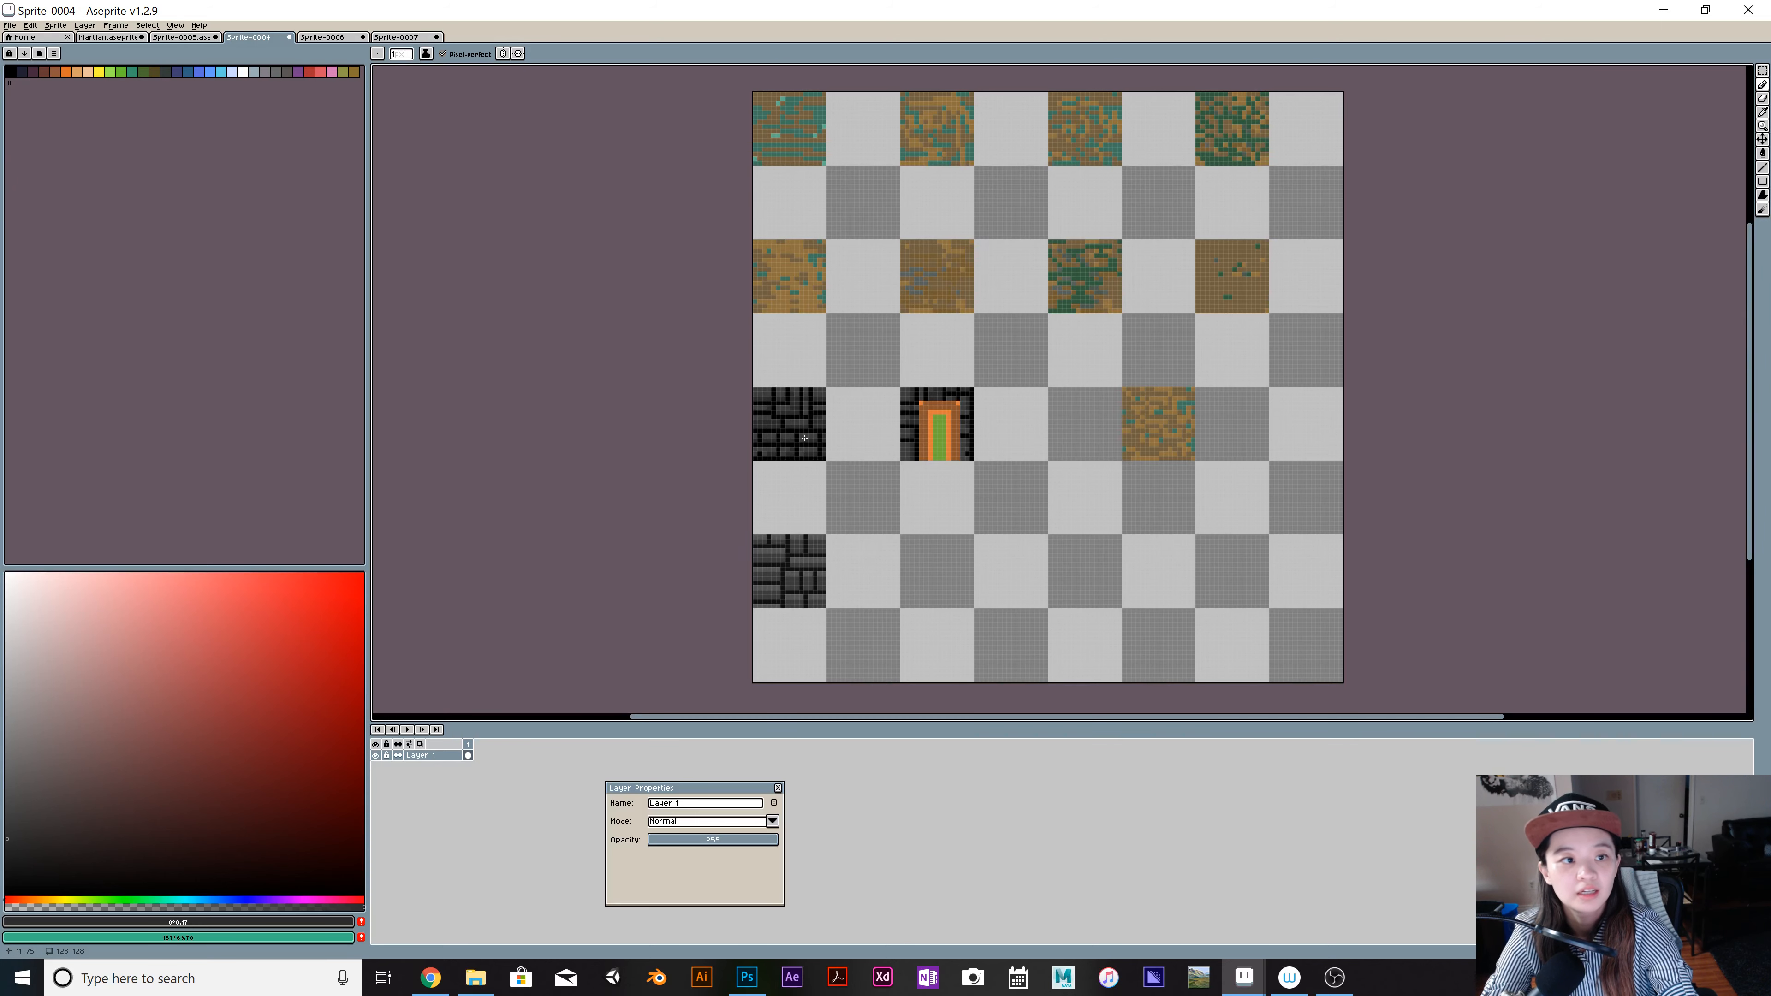
scroll(804, 436, "up", 1)
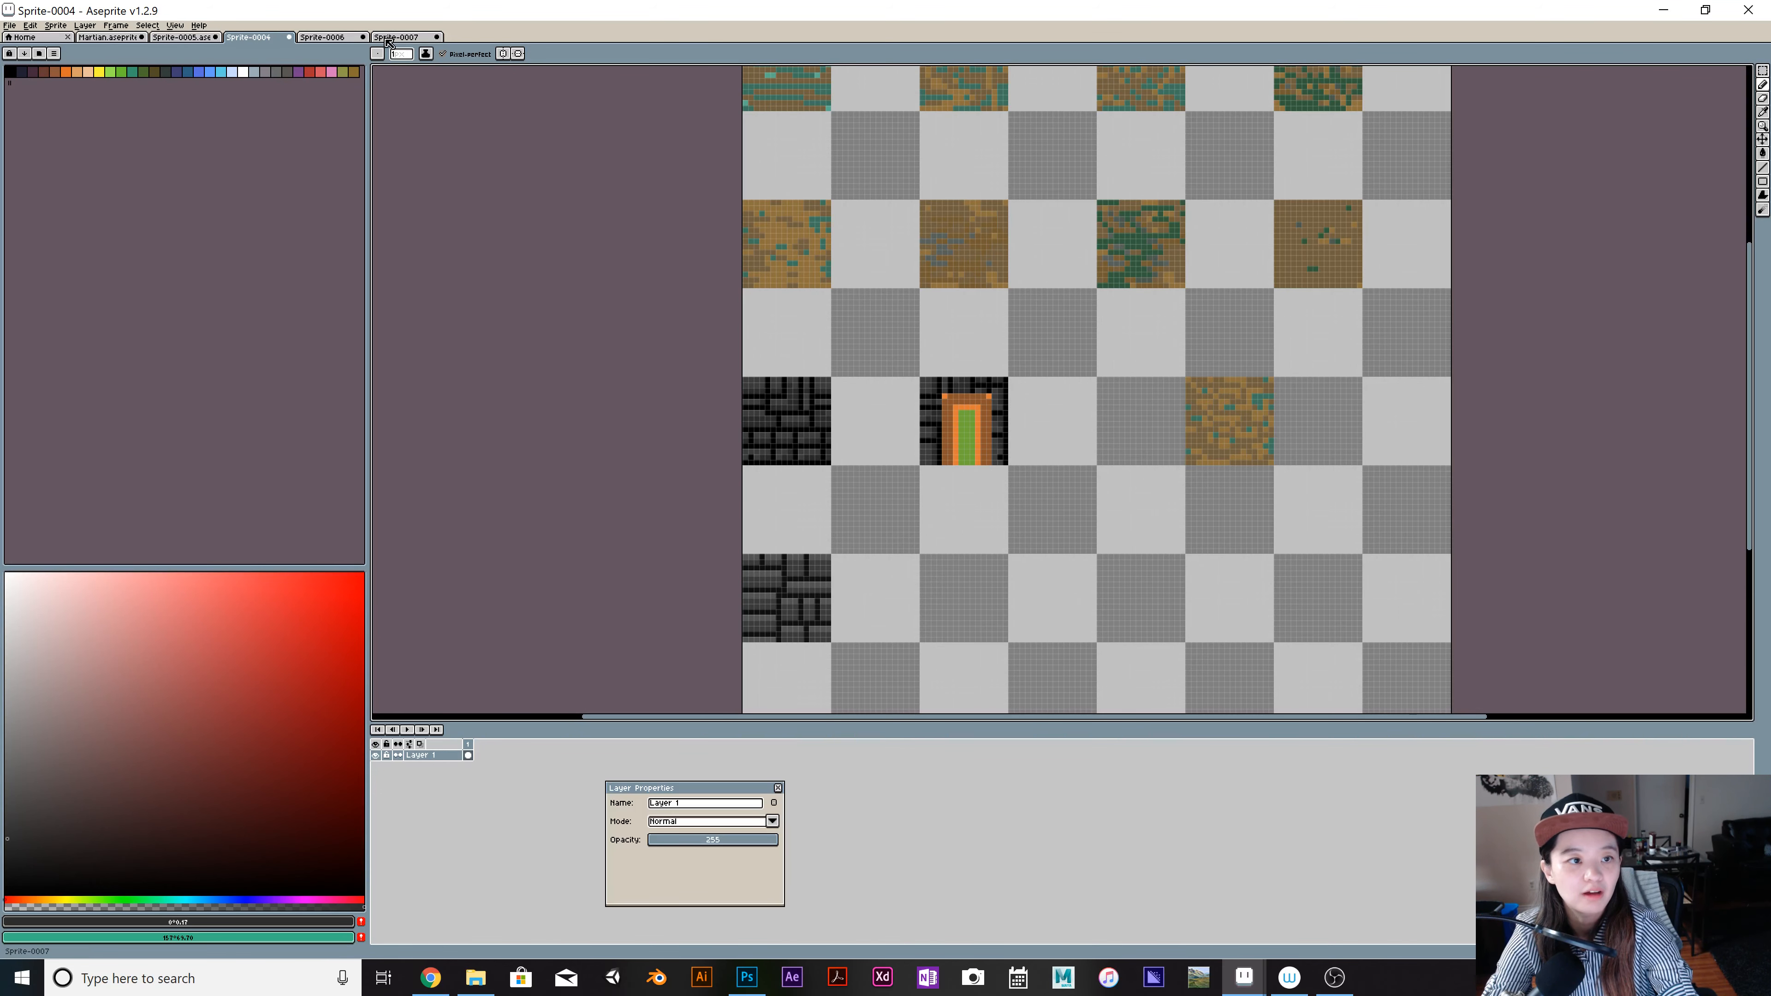
left_click(399, 38)
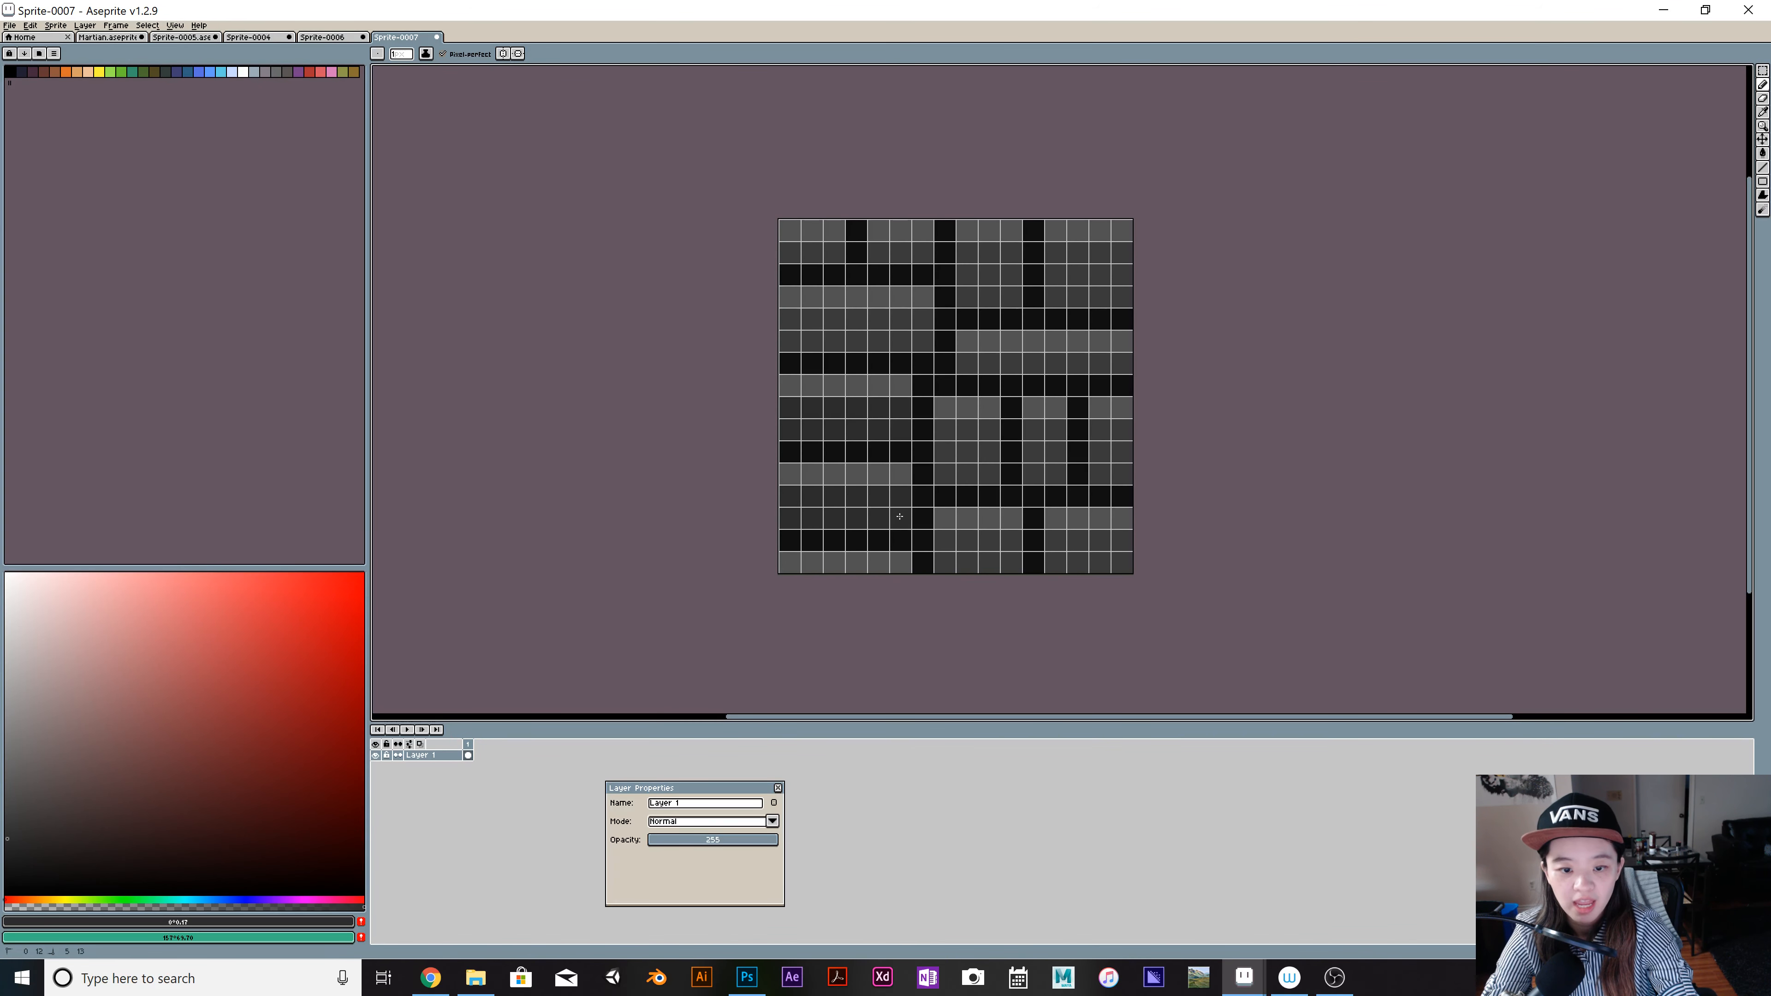
left_click_drag(789, 563, 900, 562)
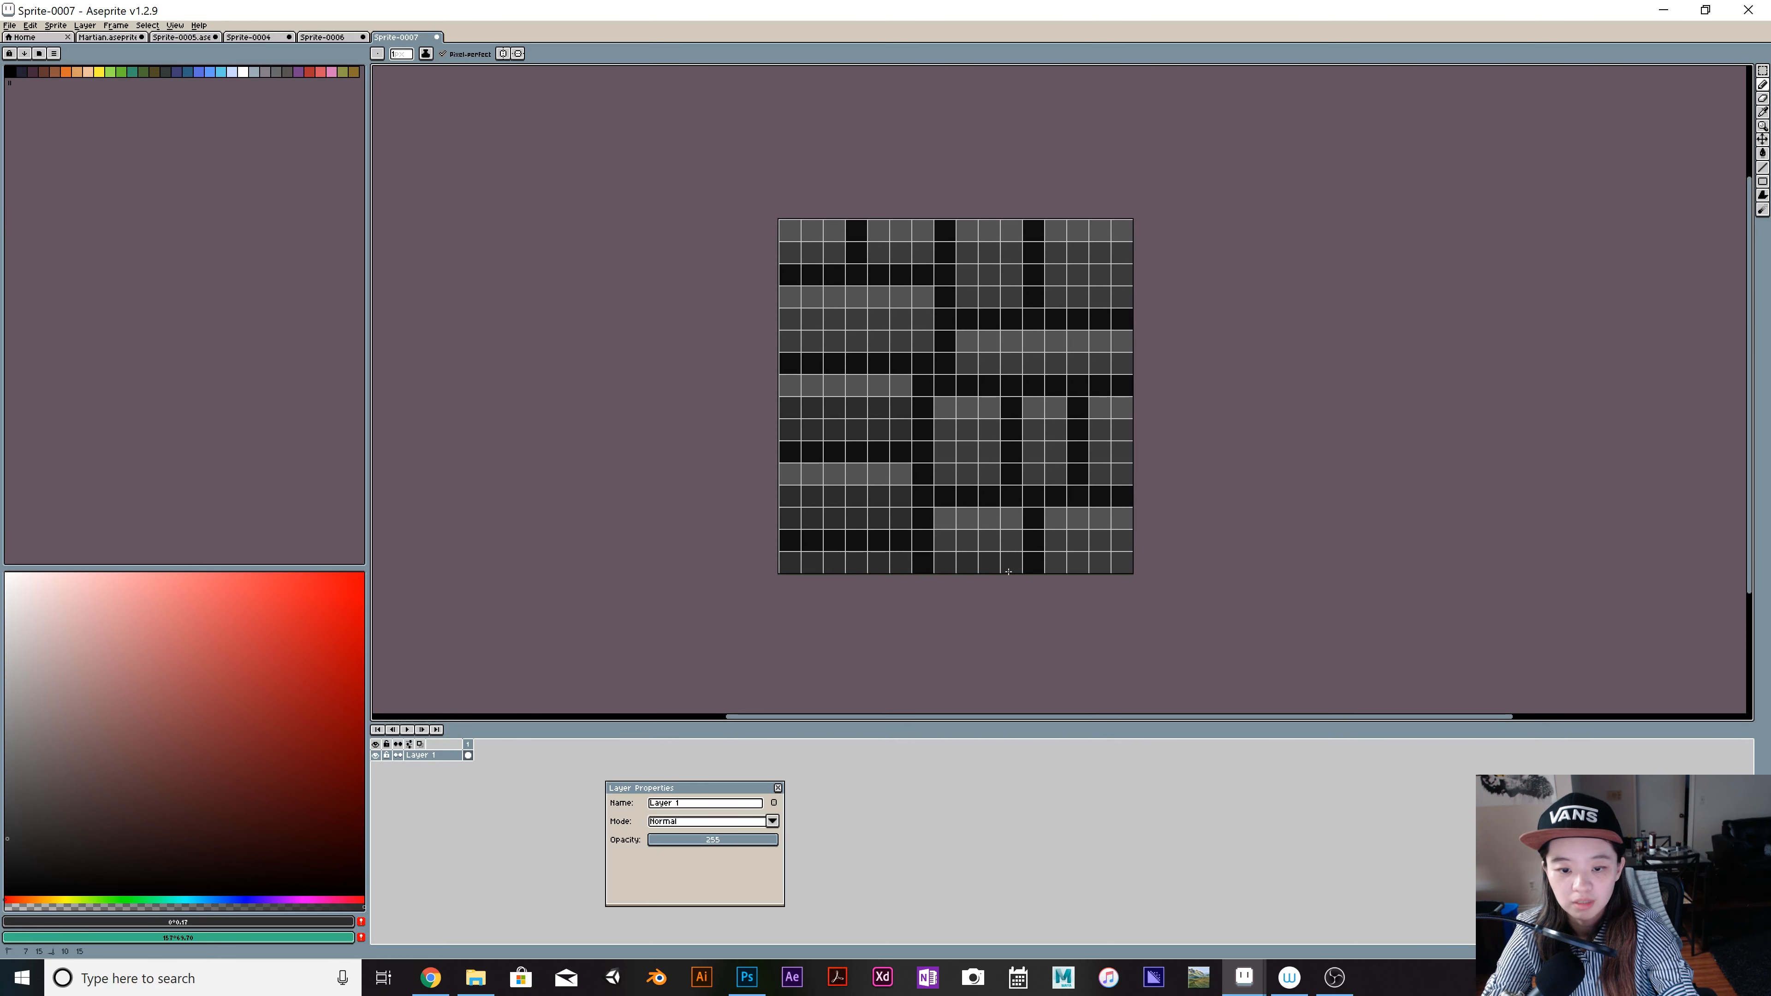
Step: Shade the bricks in the tile's lower-right quarter with the darker grey, leaving their highlight rows intact
mouse_move(1008, 571)
left_mouse_down()
mouse_move(1007, 541)
mouse_move(951, 544)
left_mouse_up()
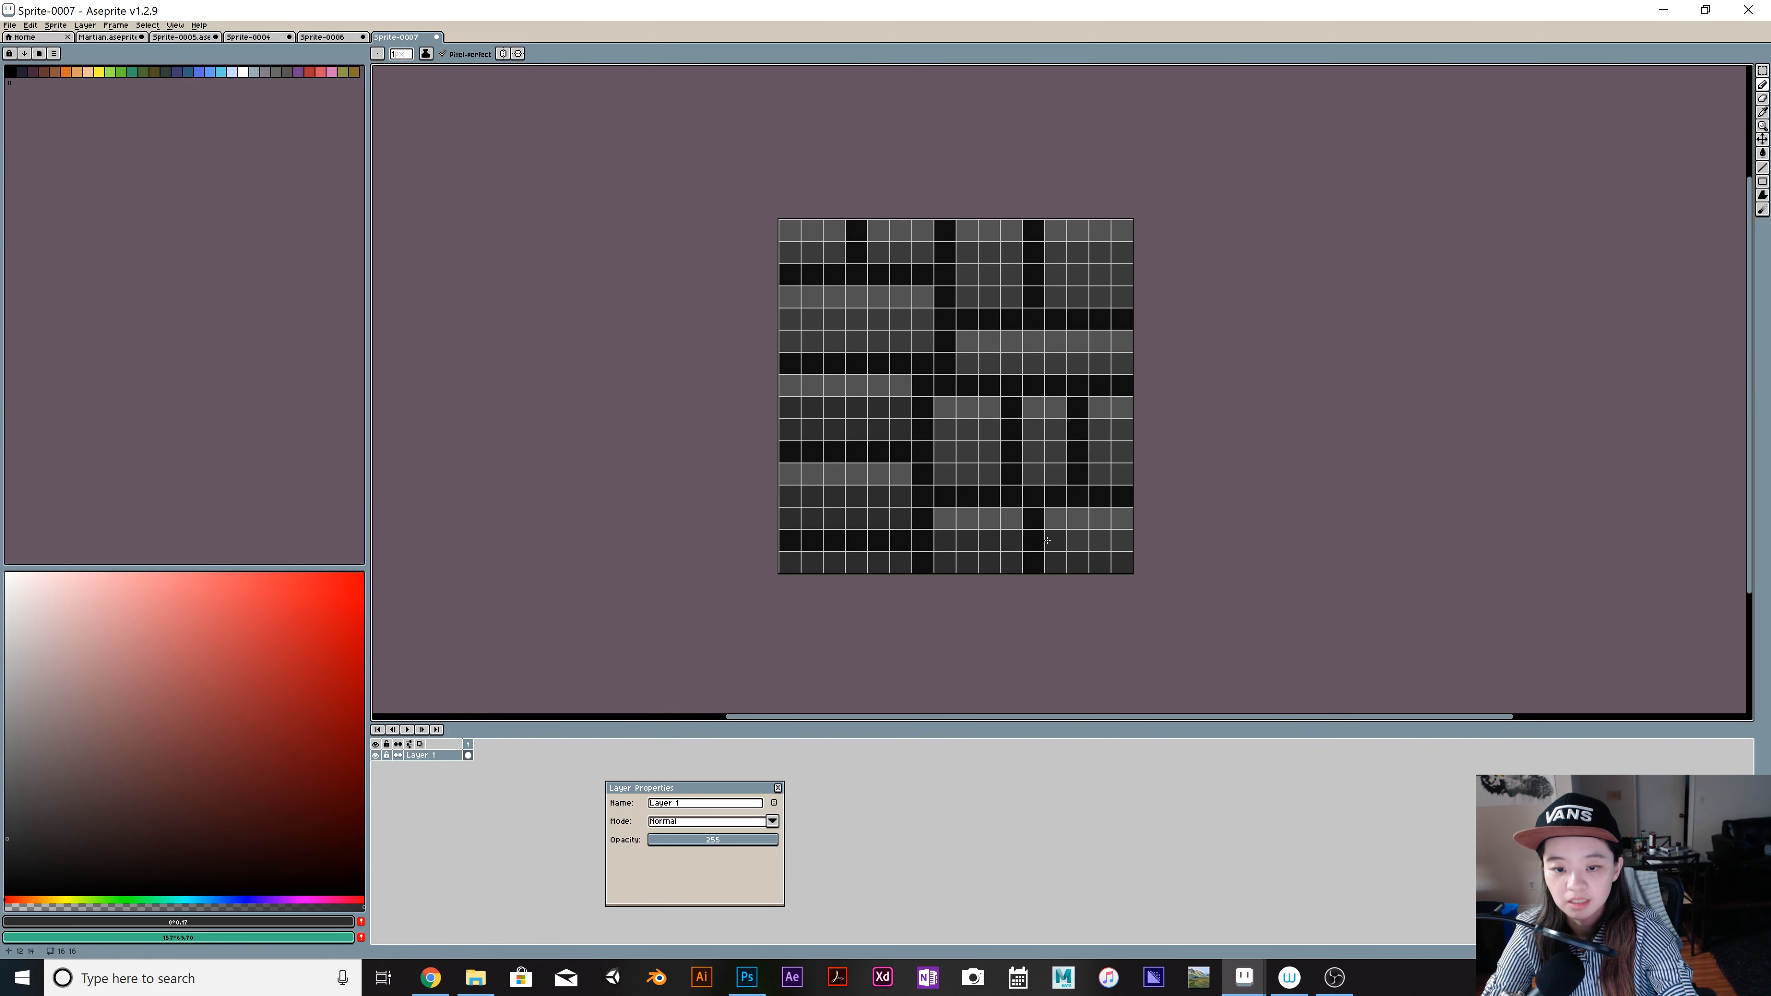
left_click_drag(1048, 540, 1122, 540)
mouse_move(1100, 474)
left_mouse_down()
mouse_move(1123, 440)
mouse_move(1124, 472)
mouse_move(1100, 433)
mouse_move(1028, 450)
left_mouse_up()
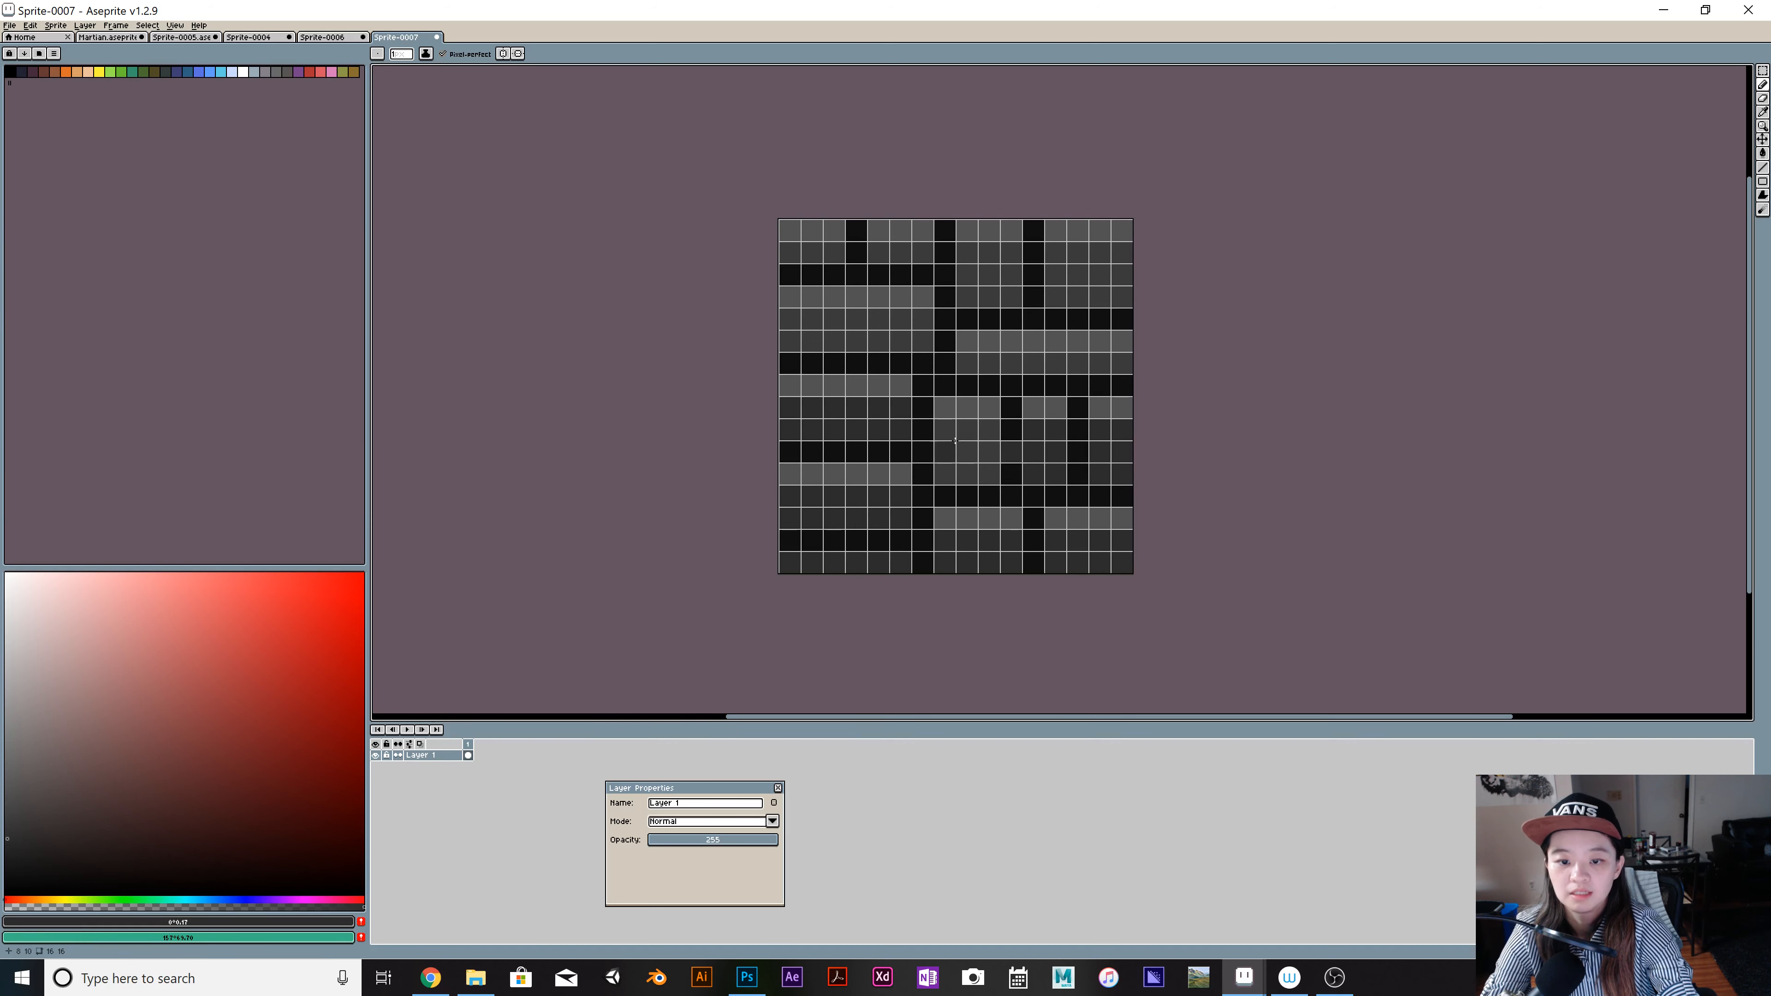
left_click_drag(945, 432, 946, 452)
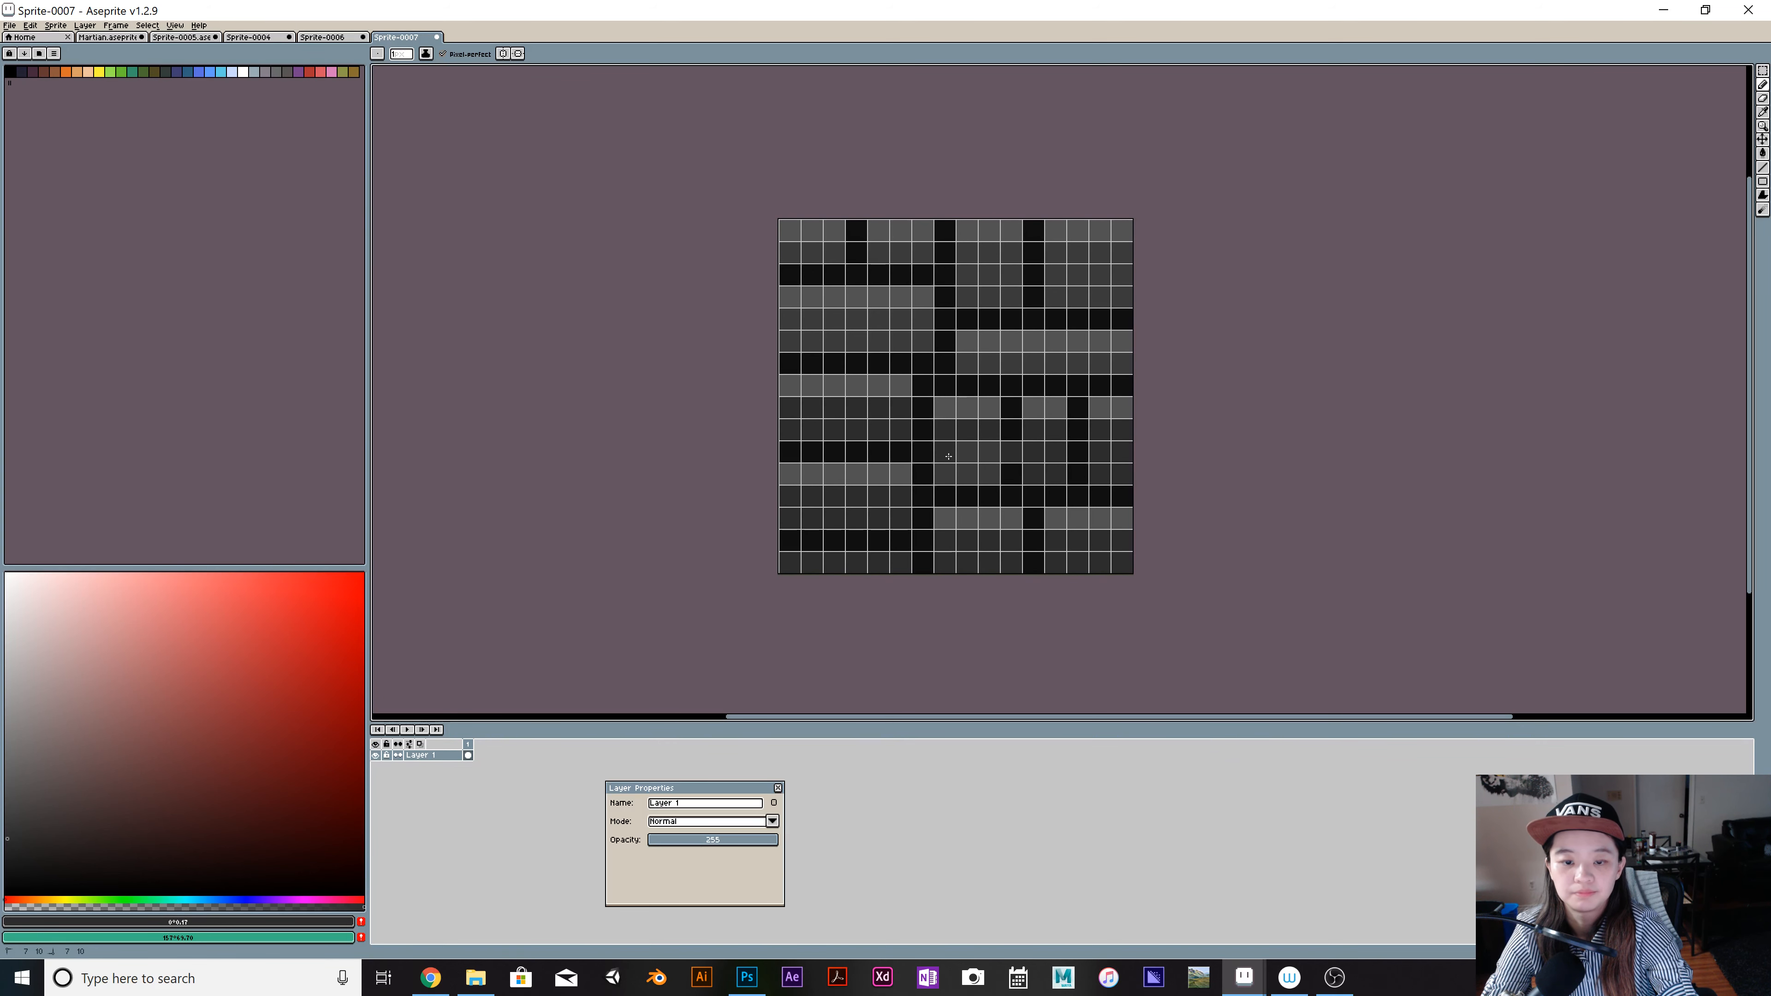
left_click(988, 472)
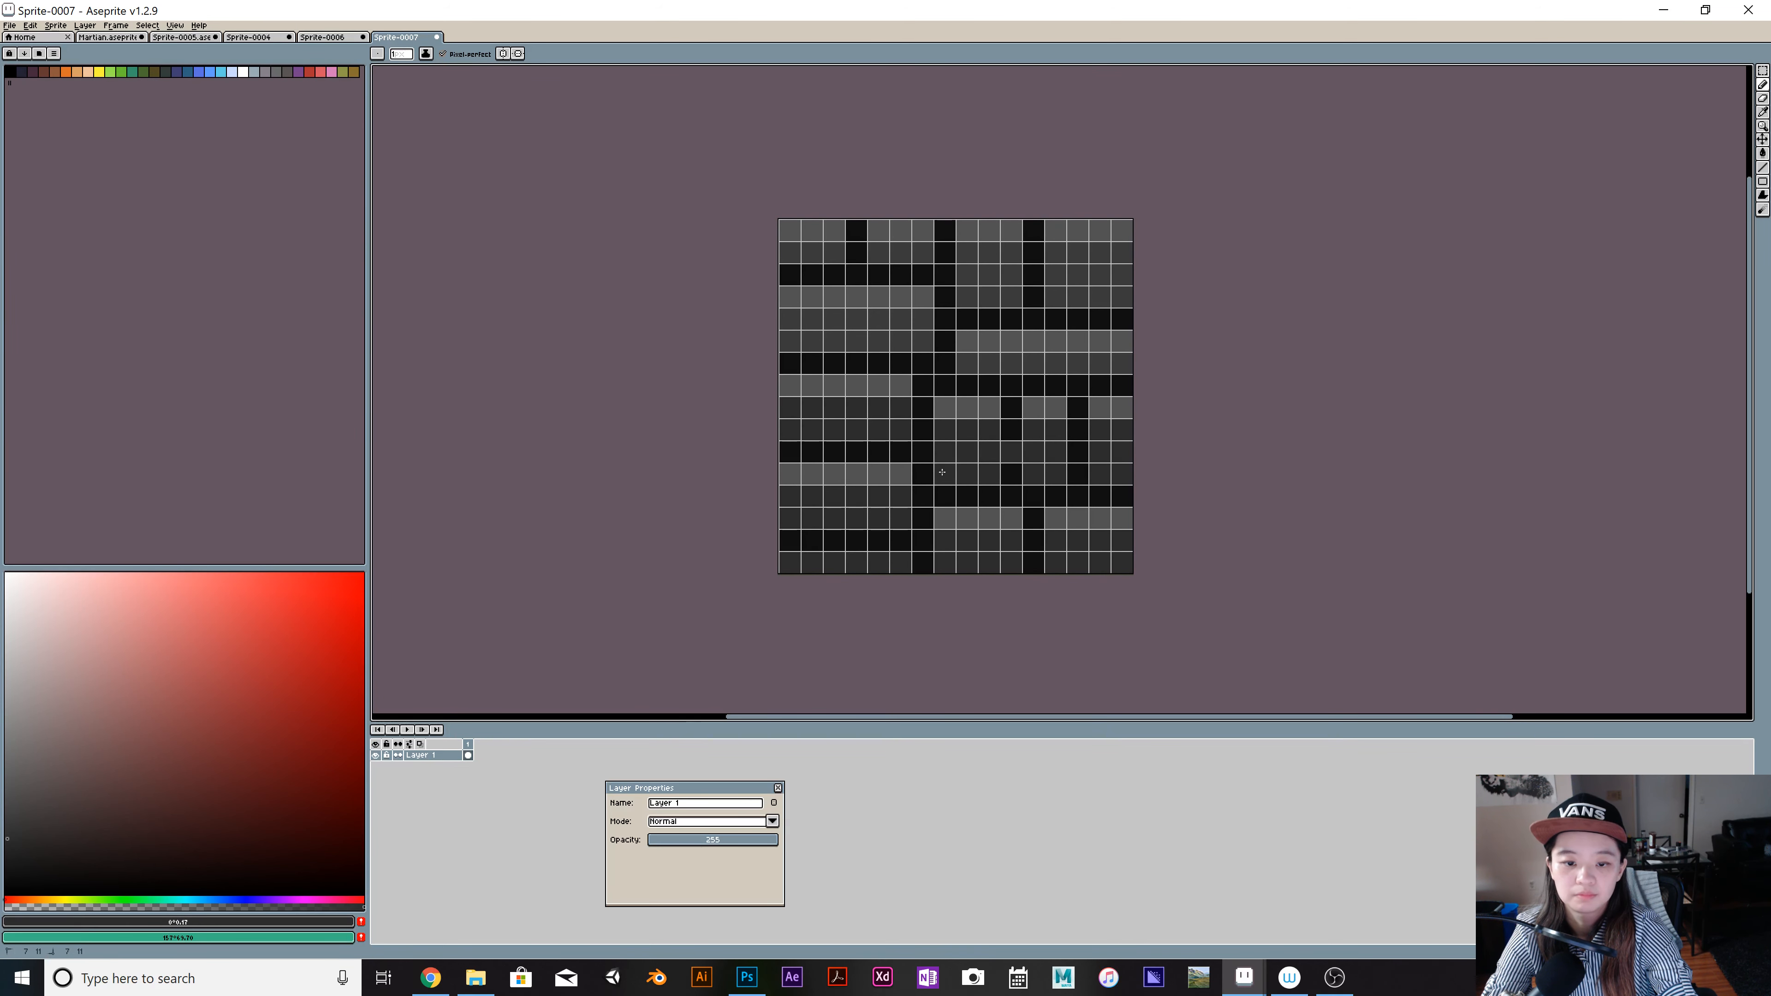
Step: Shade the upper bricks below their highlights with the darker grey and dab scattered pixels over some mortar lines and highlights
left_click_drag(967, 363, 1110, 363)
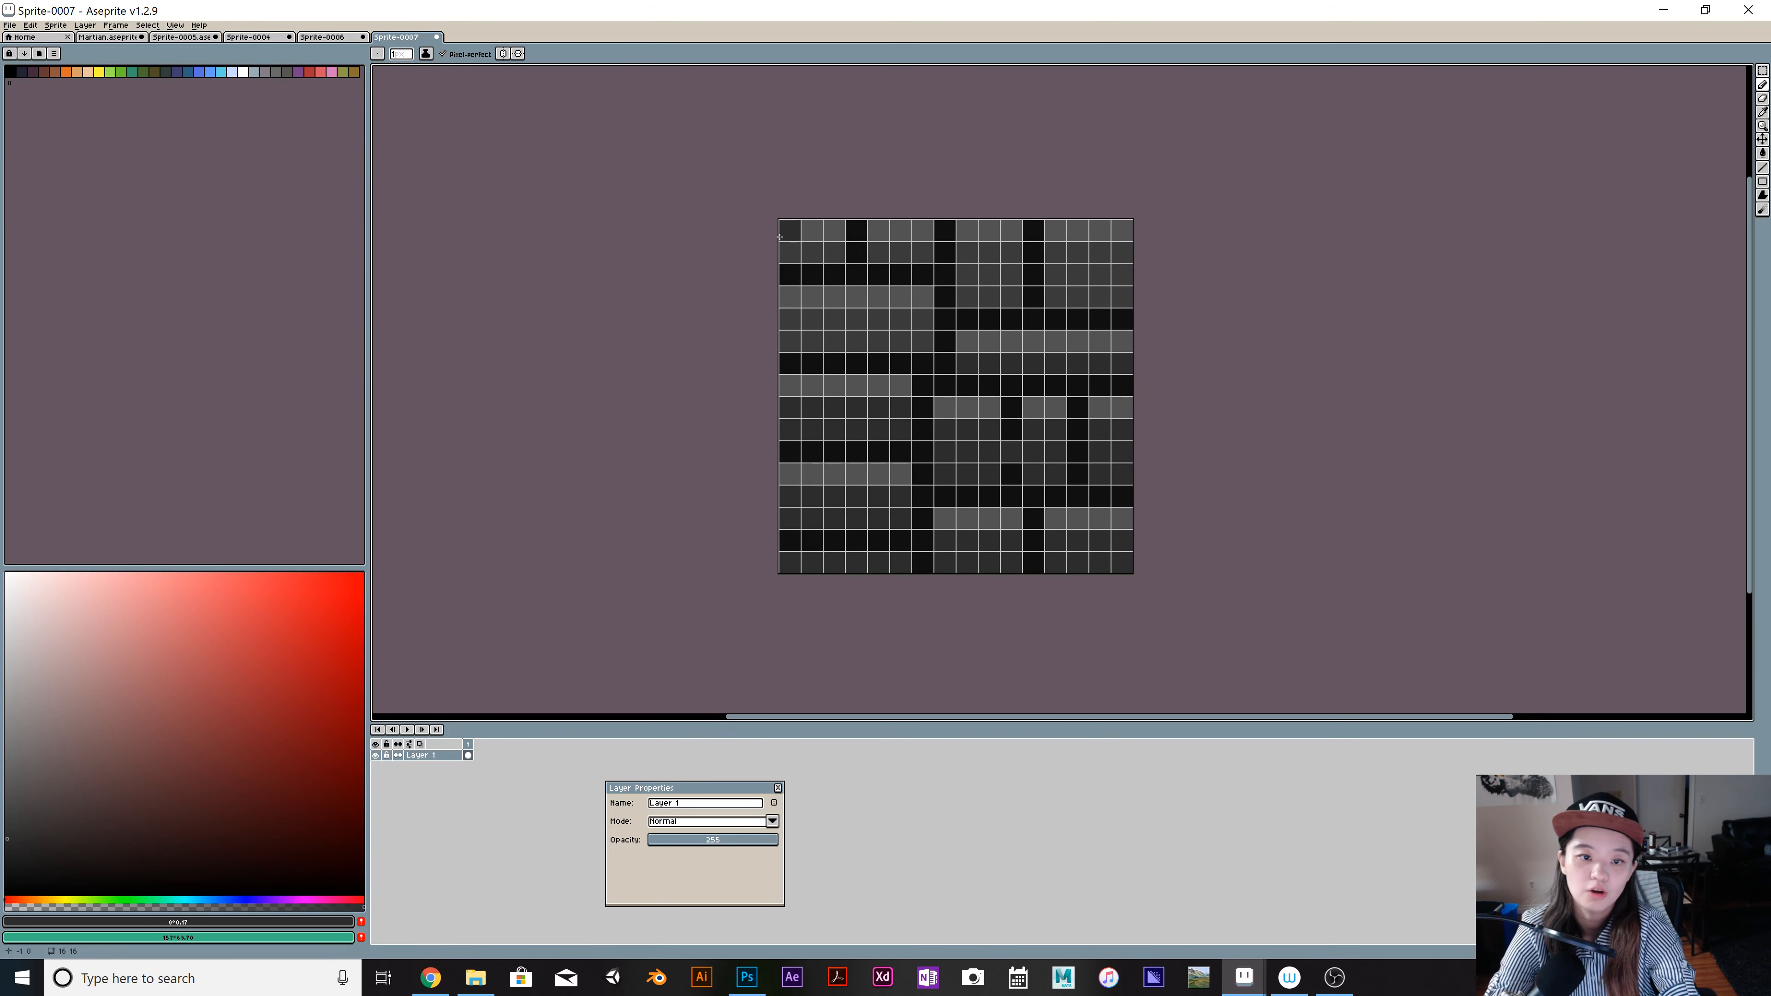
left_click_drag(794, 250, 837, 251)
mouse_move(791, 342)
left_mouse_down()
mouse_move(793, 319)
mouse_move(899, 319)
mouse_move(927, 339)
mouse_move(783, 336)
left_mouse_up()
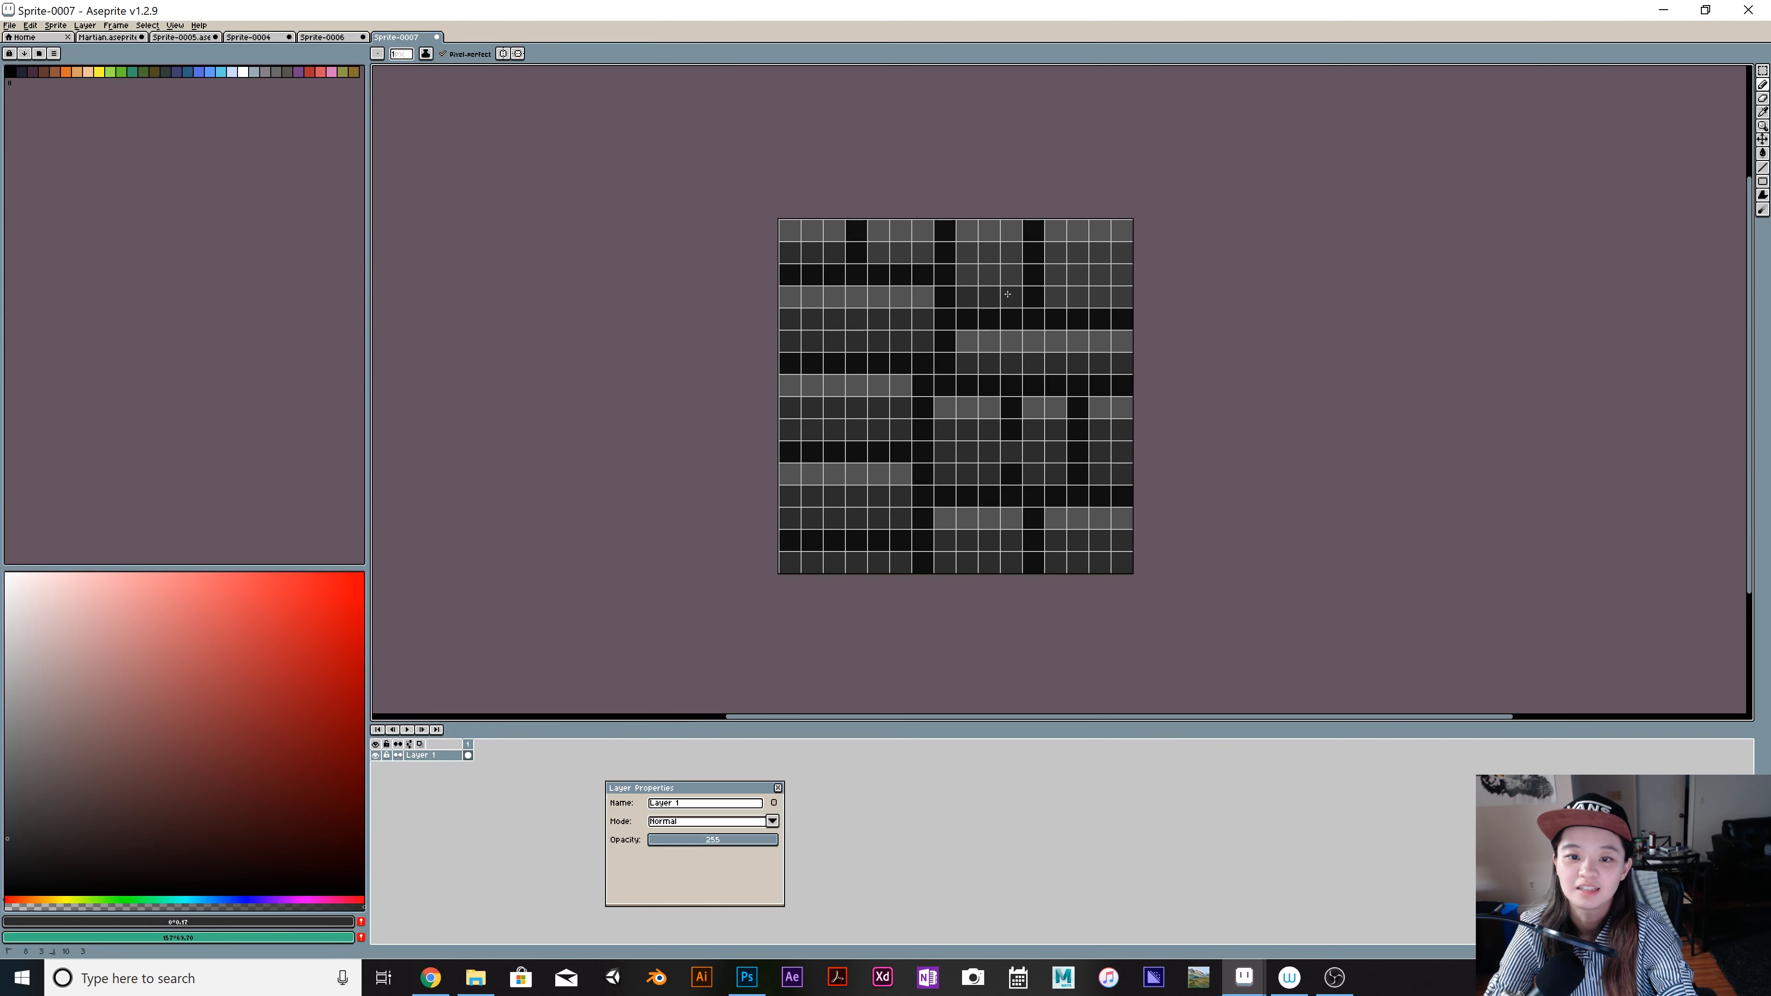
mouse_move(970, 280)
left_mouse_down()
mouse_move(1115, 249)
mouse_move(1112, 304)
left_mouse_up()
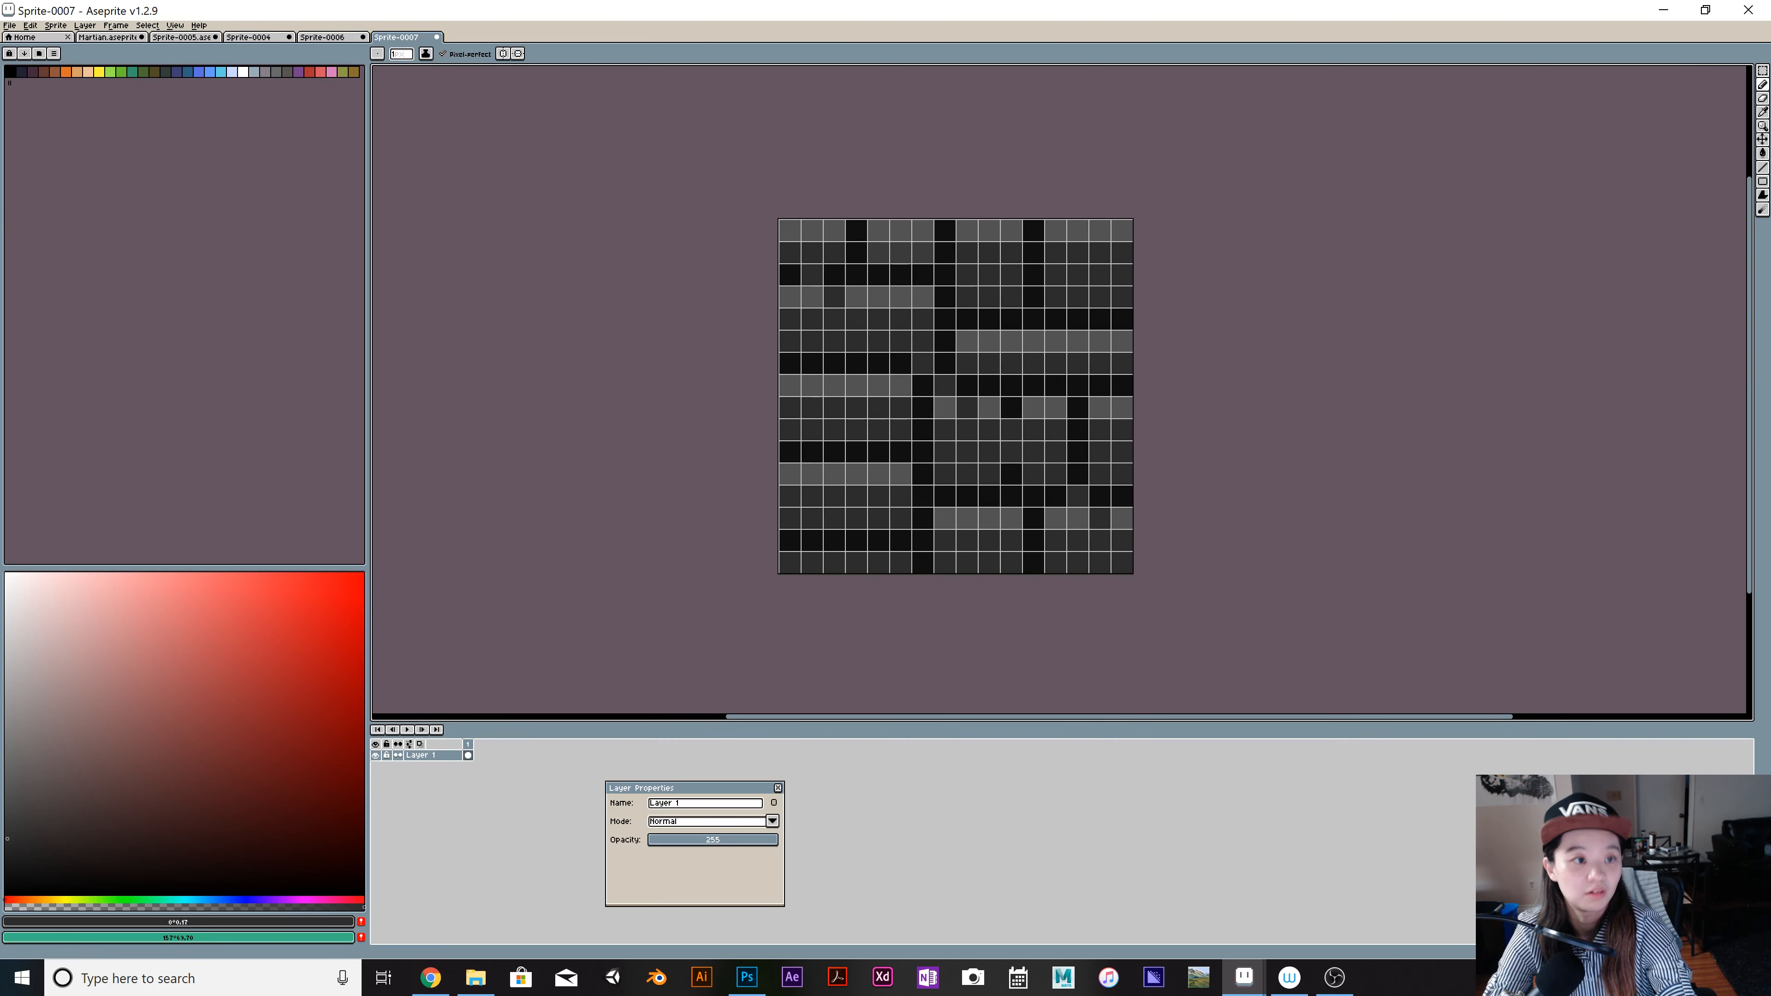
Step: Close the layer properties, then select and copy the whole shaded brick tile
left_click(780, 788)
key("m")
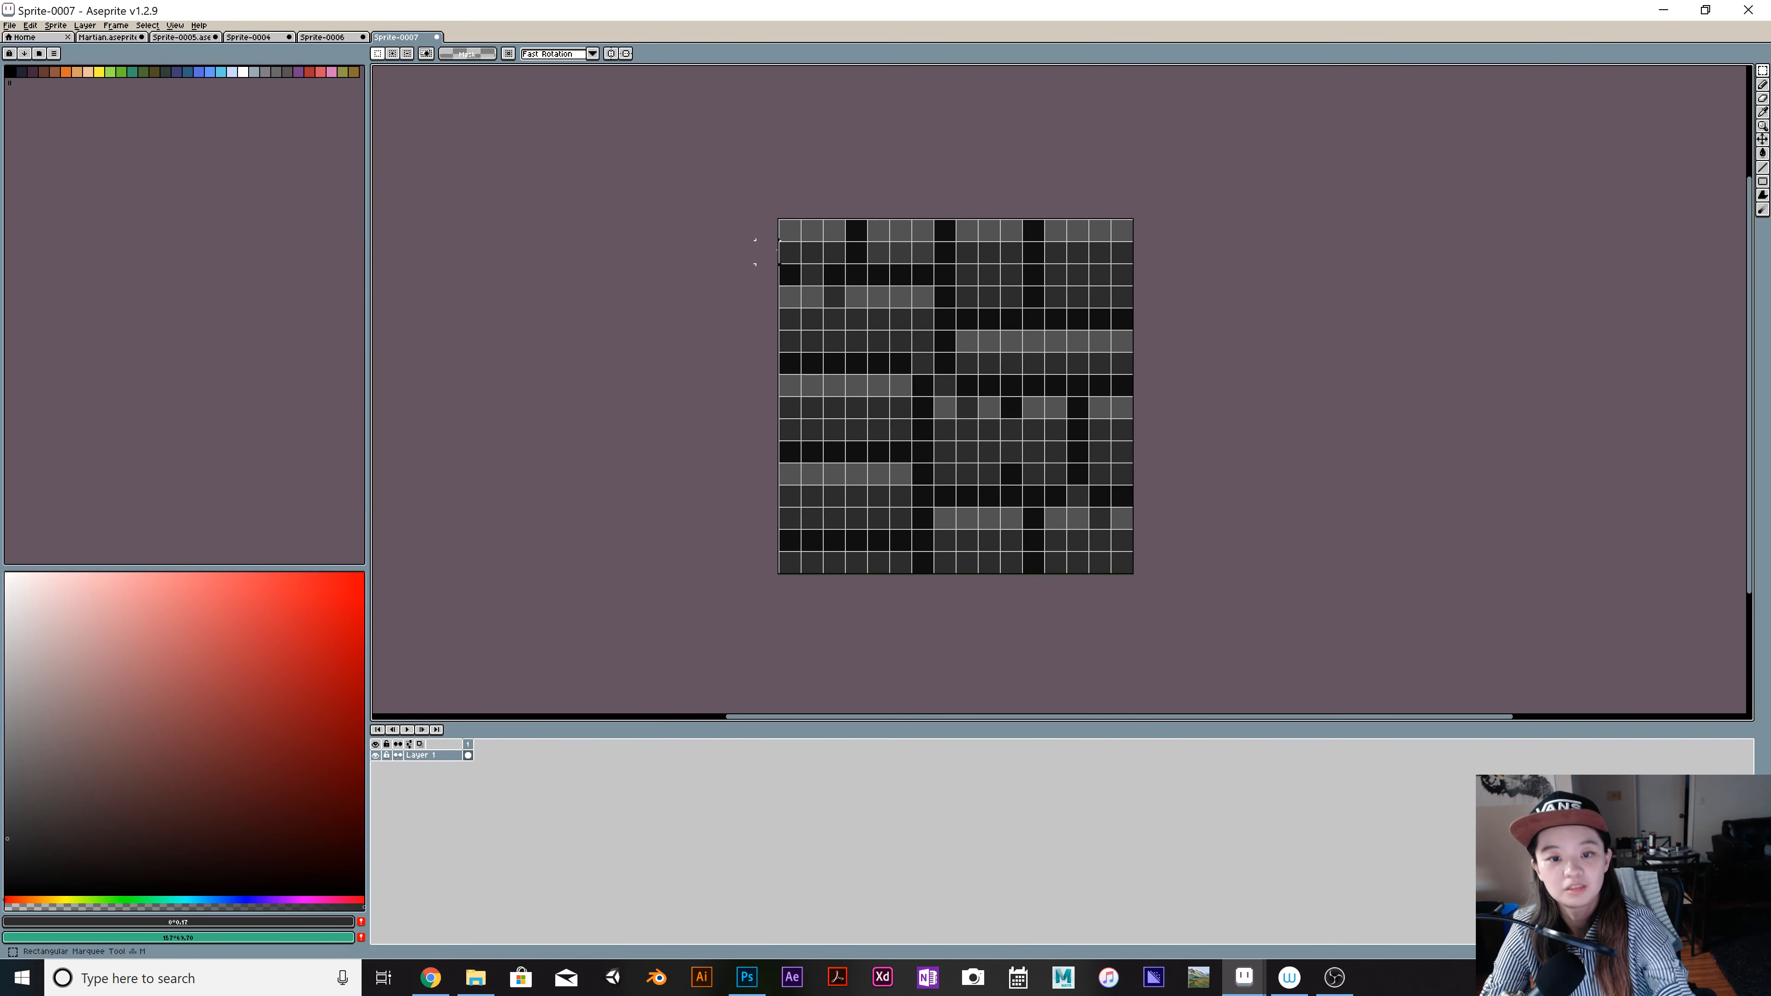
left_click_drag(767, 241, 1210, 601)
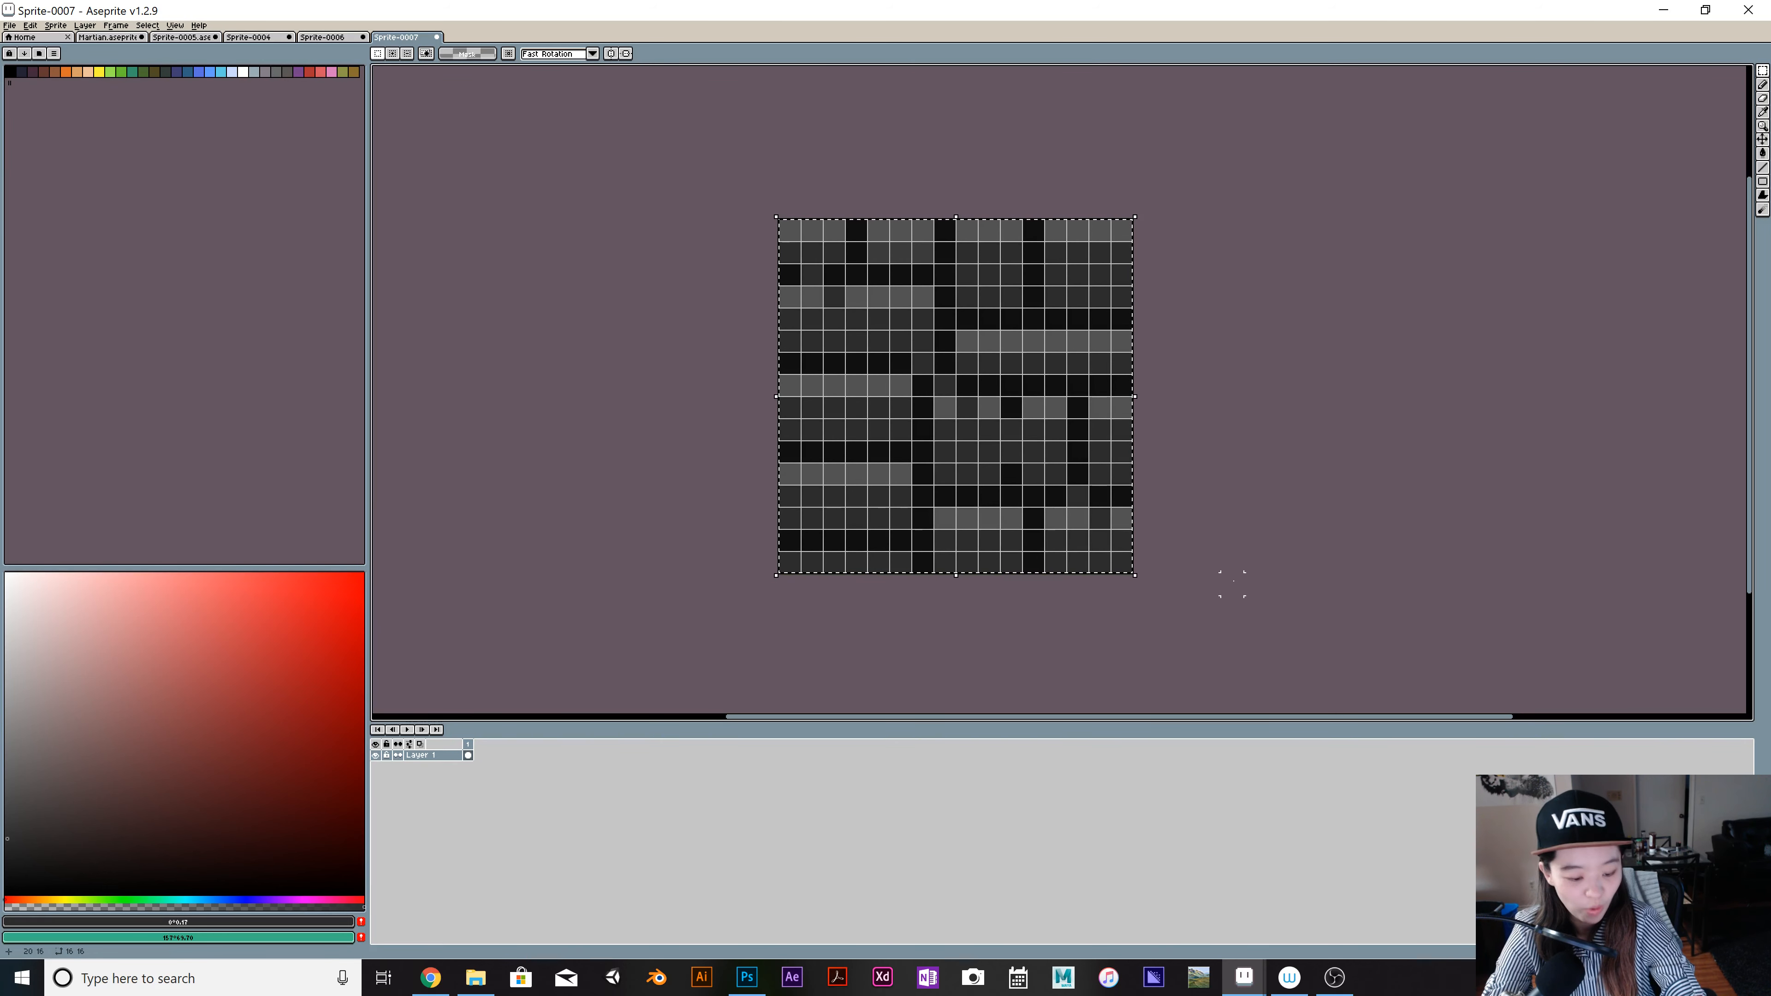
Step: Paste the shaded brick tile into Sprite-0004 and place it in the third column, two cells below the door tile
left_click(321, 38)
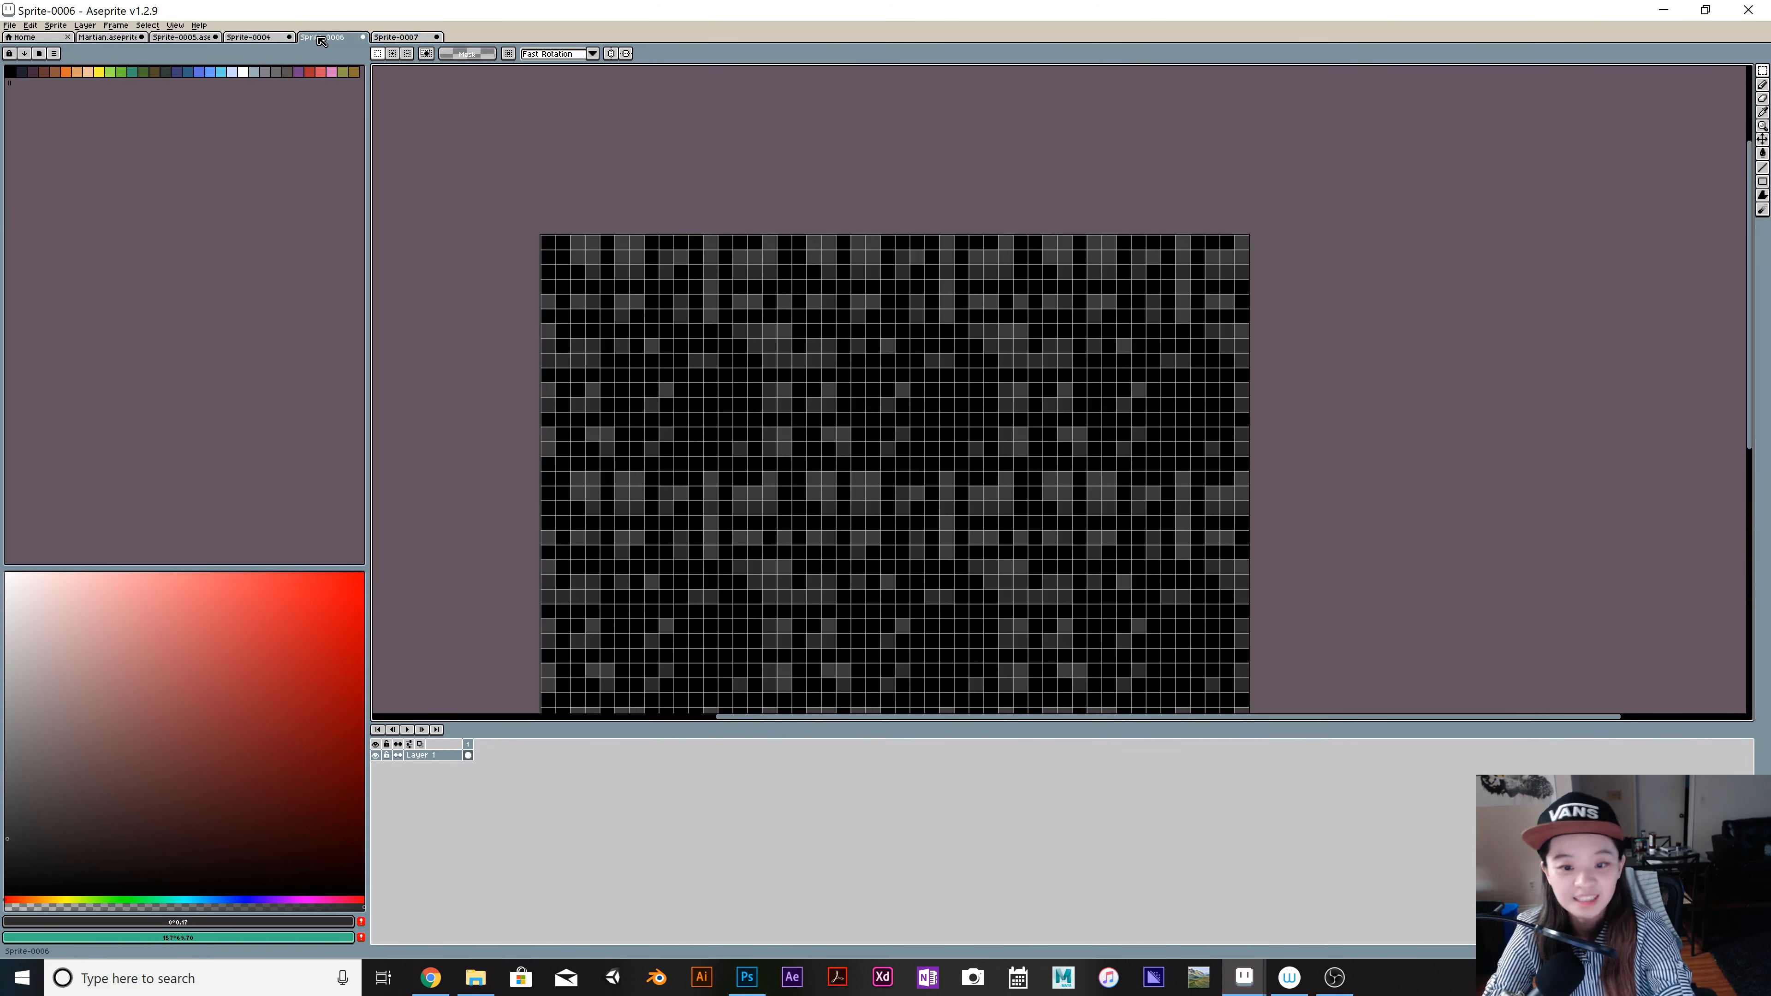
left_click(263, 39)
left_click_drag(1056, 581, 961, 510)
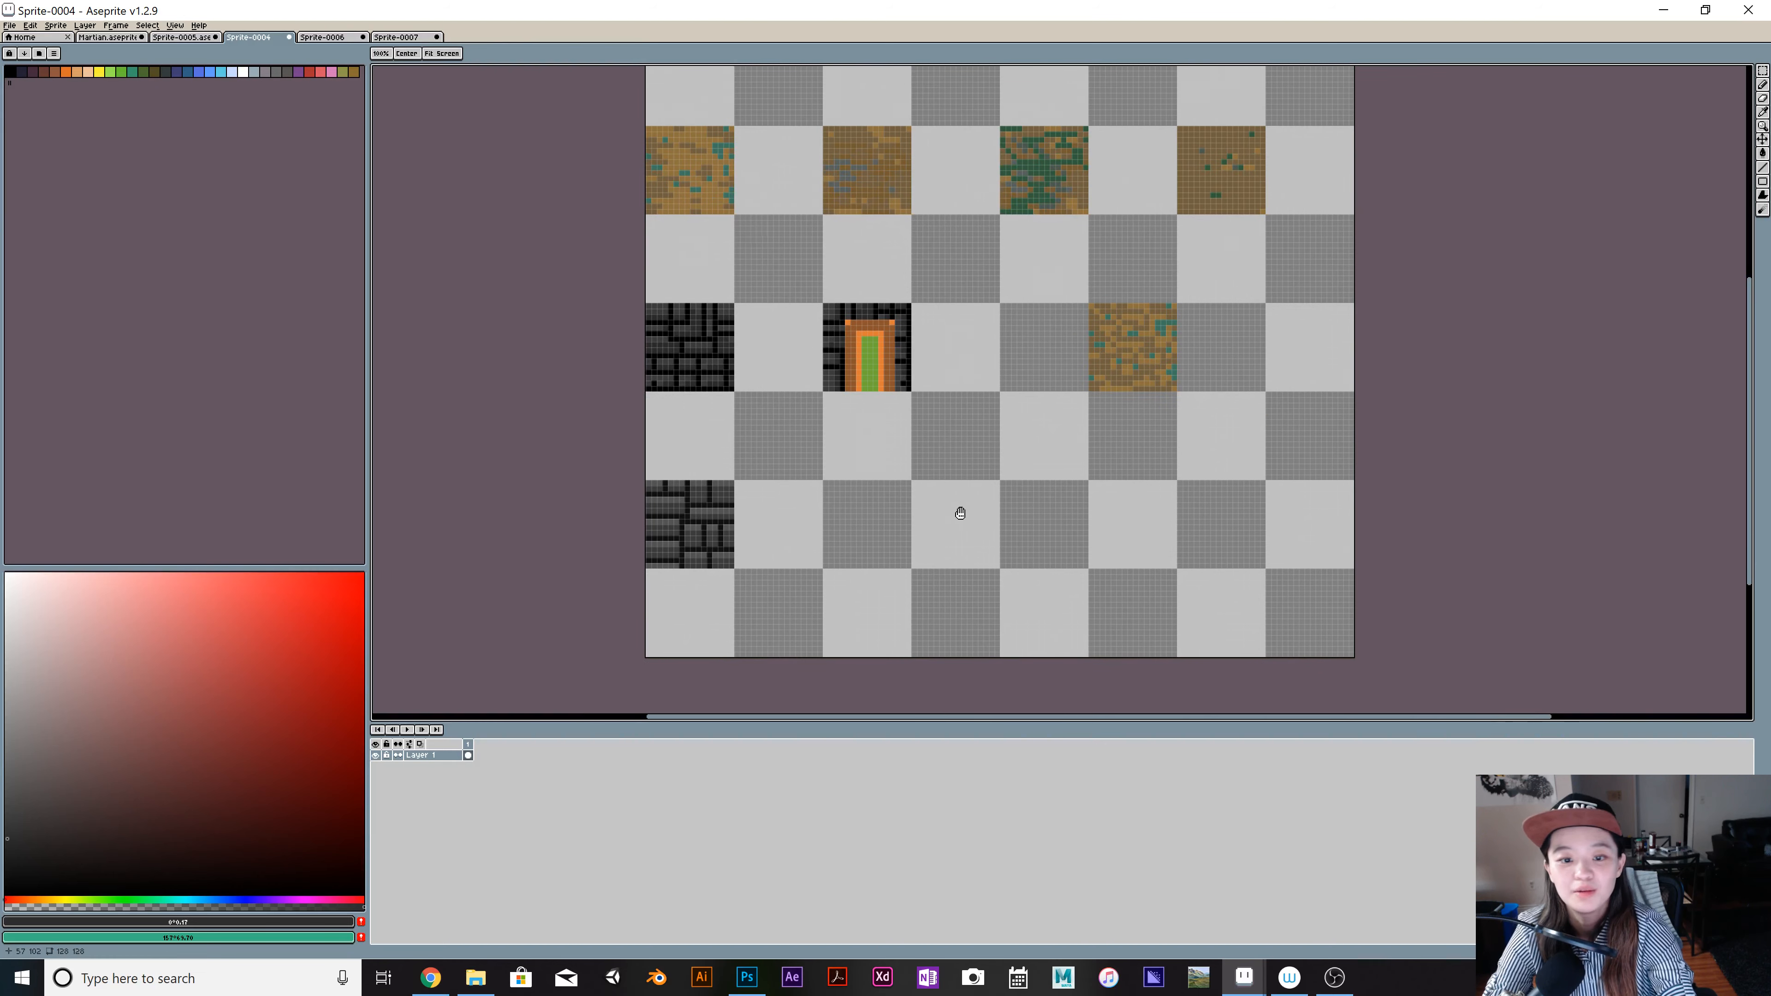
key("ctrl+v")
left_click_drag(692, 388, 869, 527)
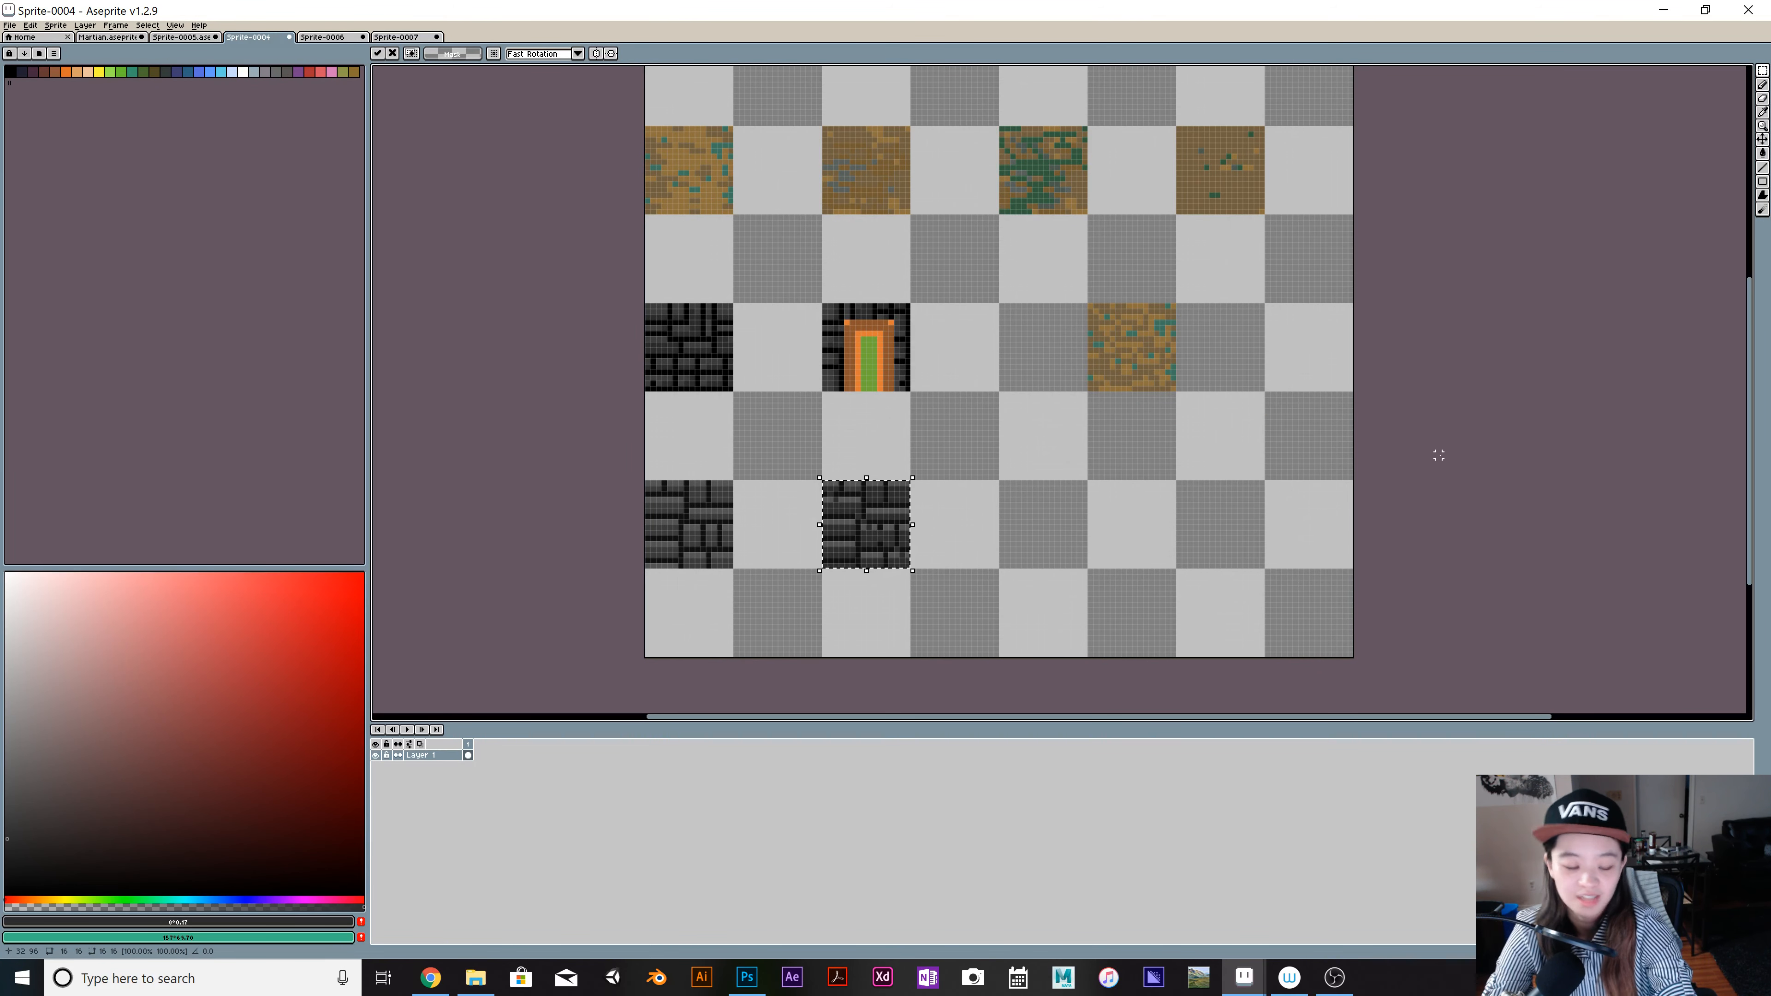
key("Return")
Step: Hide the pixel grid over the Sprite-0004 tileset
left_click_drag(1150, 509, 1109, 606)
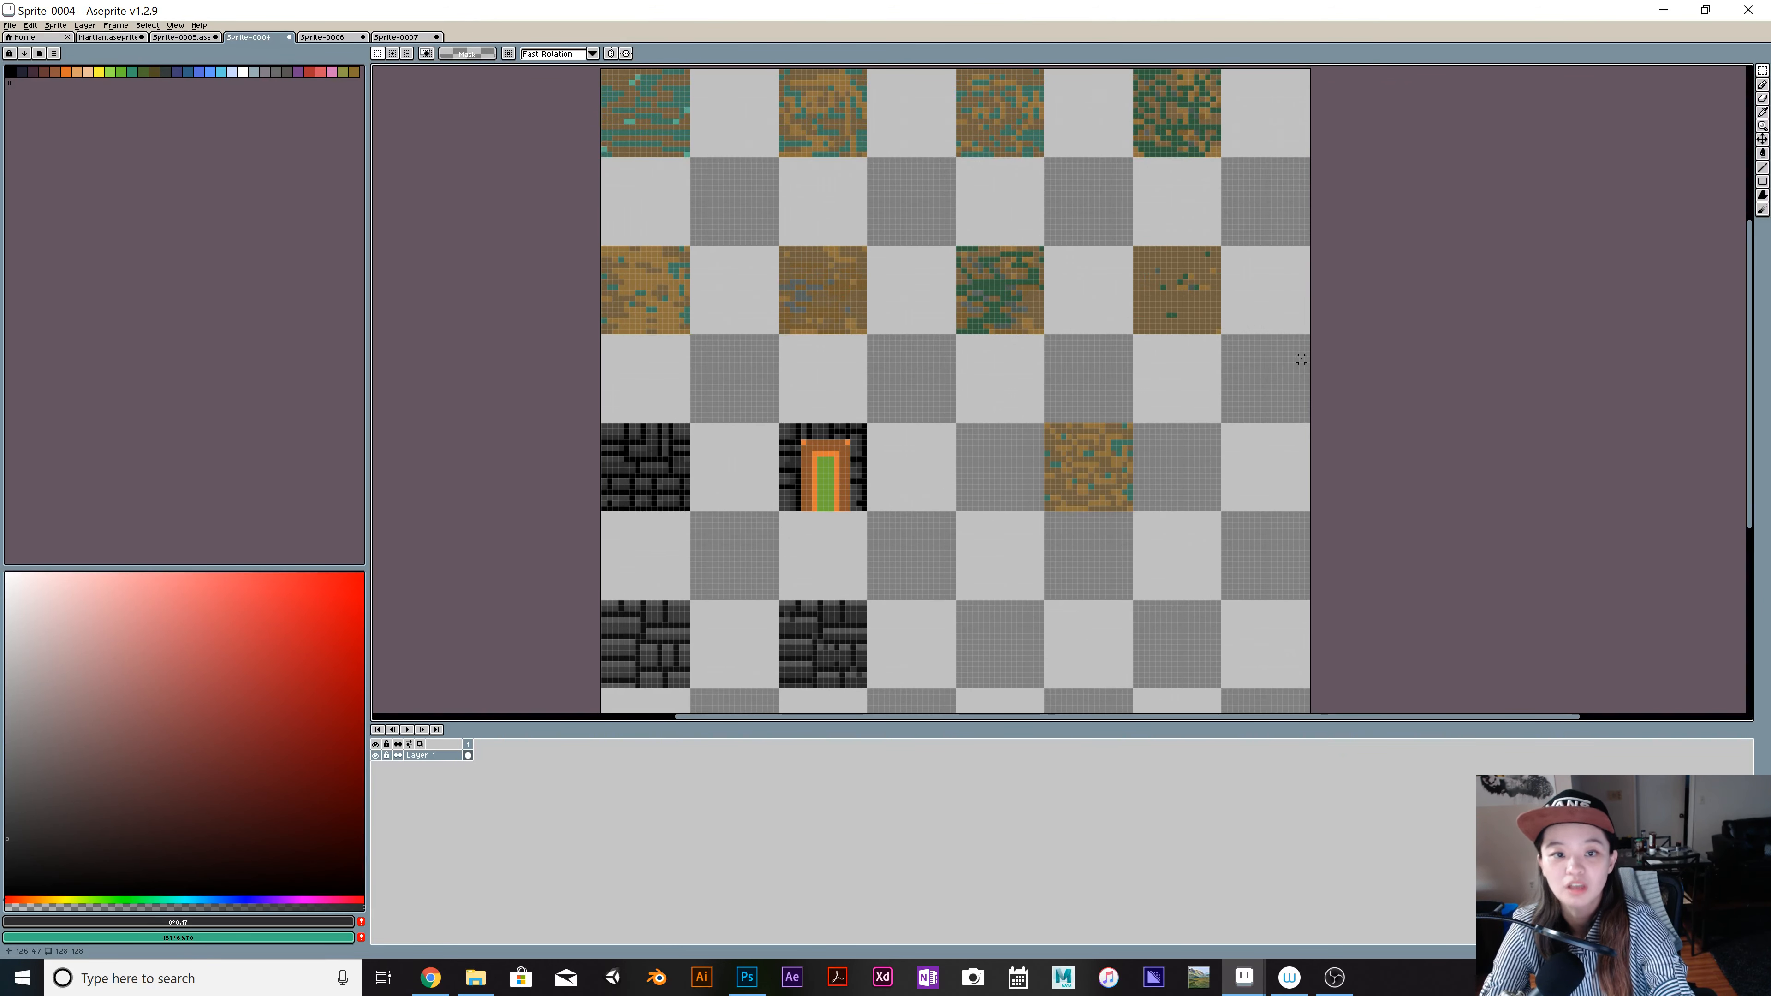
left_click(174, 25)
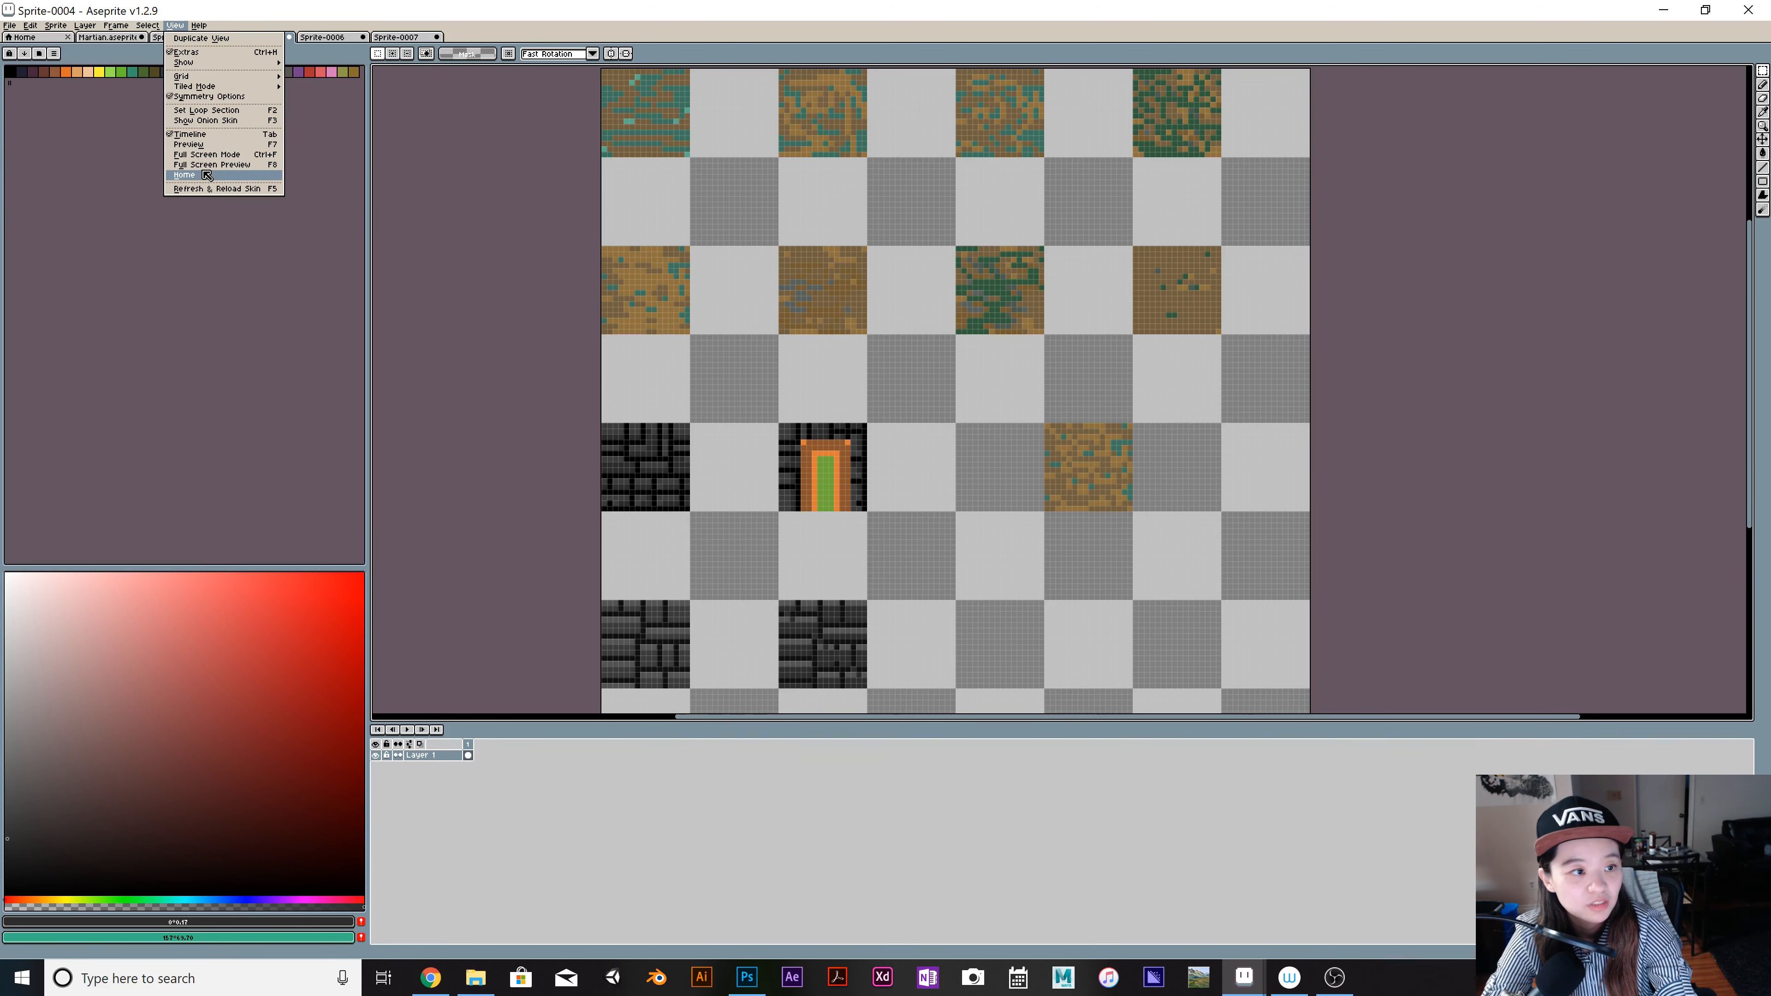
mouse_move(215, 78)
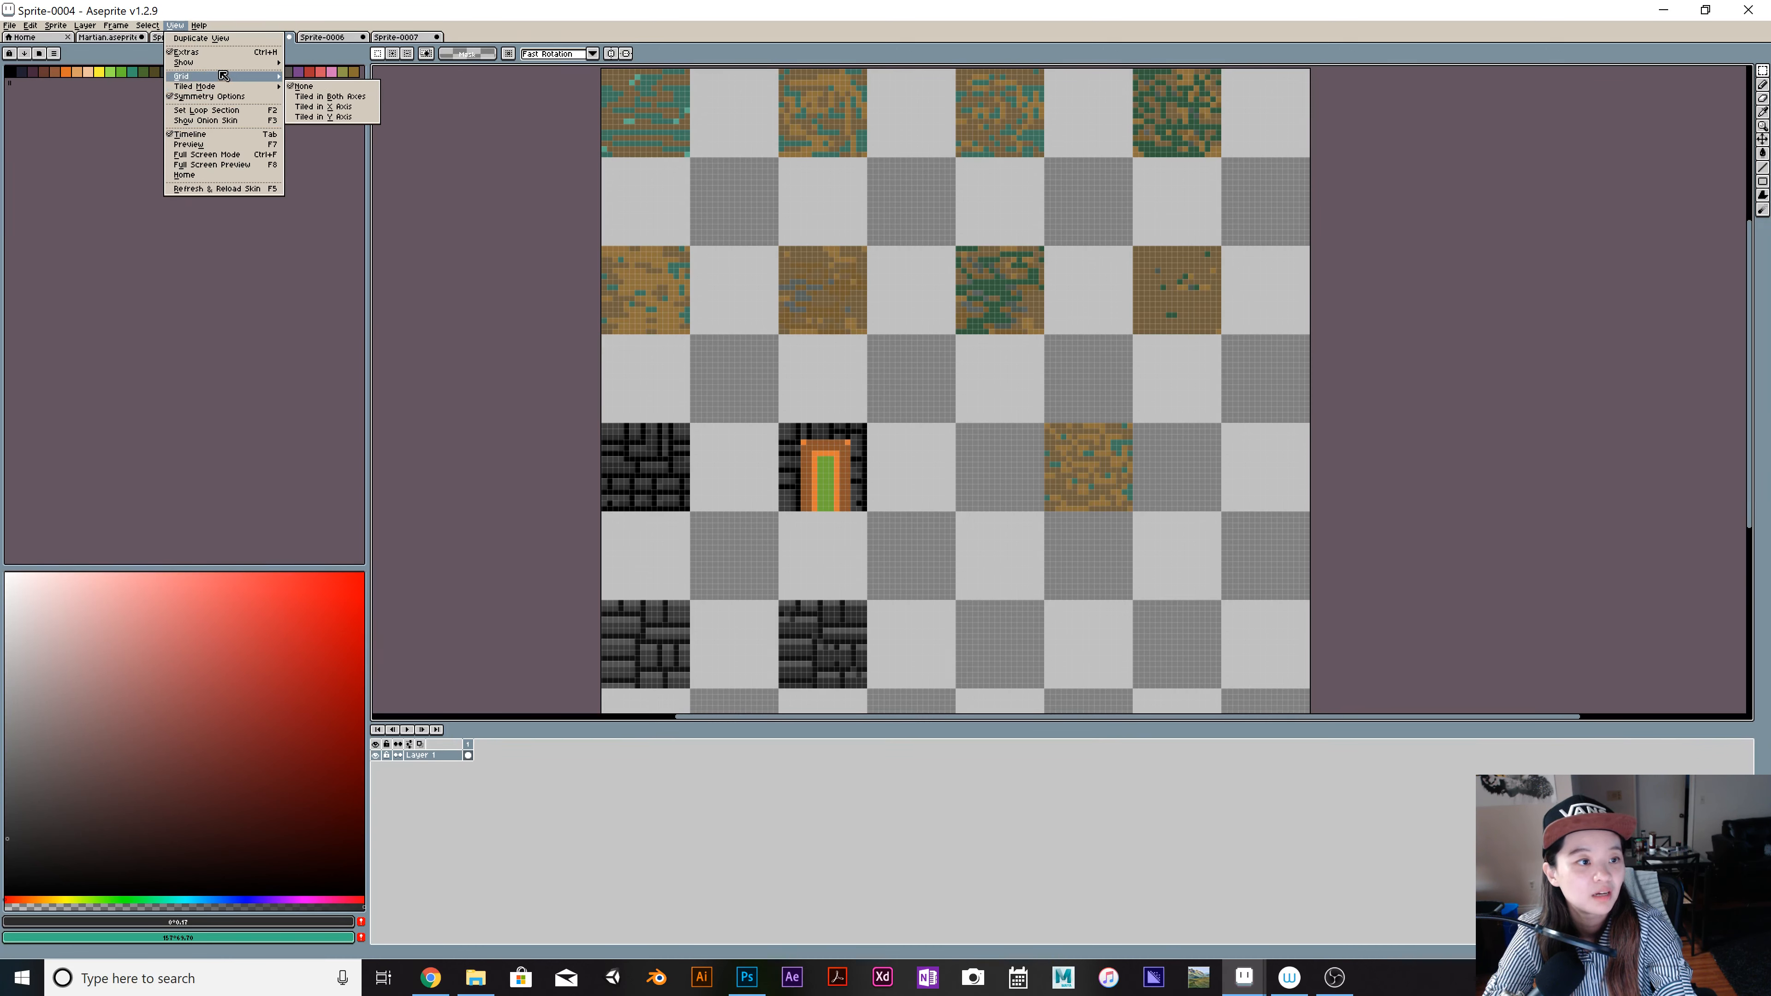
left_click(352, 114)
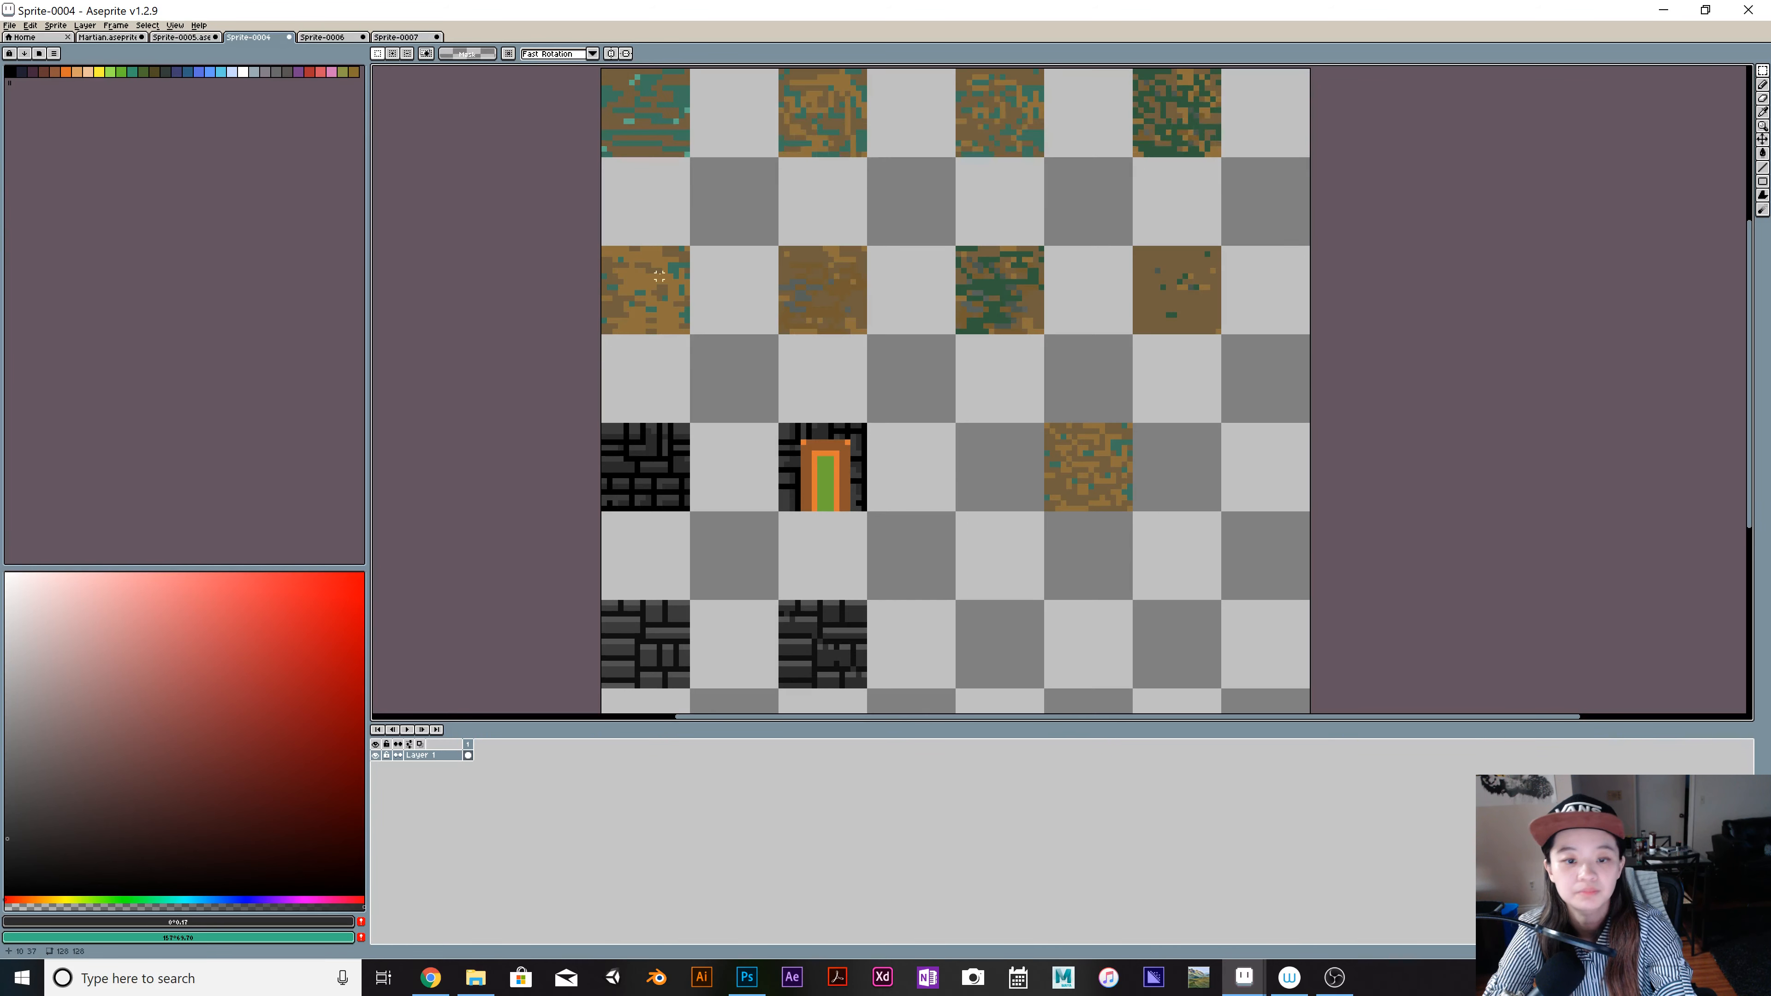
Step: Select the shaded brick tile below the door tile and rotate it 90 degrees
left_click_drag(617, 402, 828, 441)
scroll(651, 384, "down", 2)
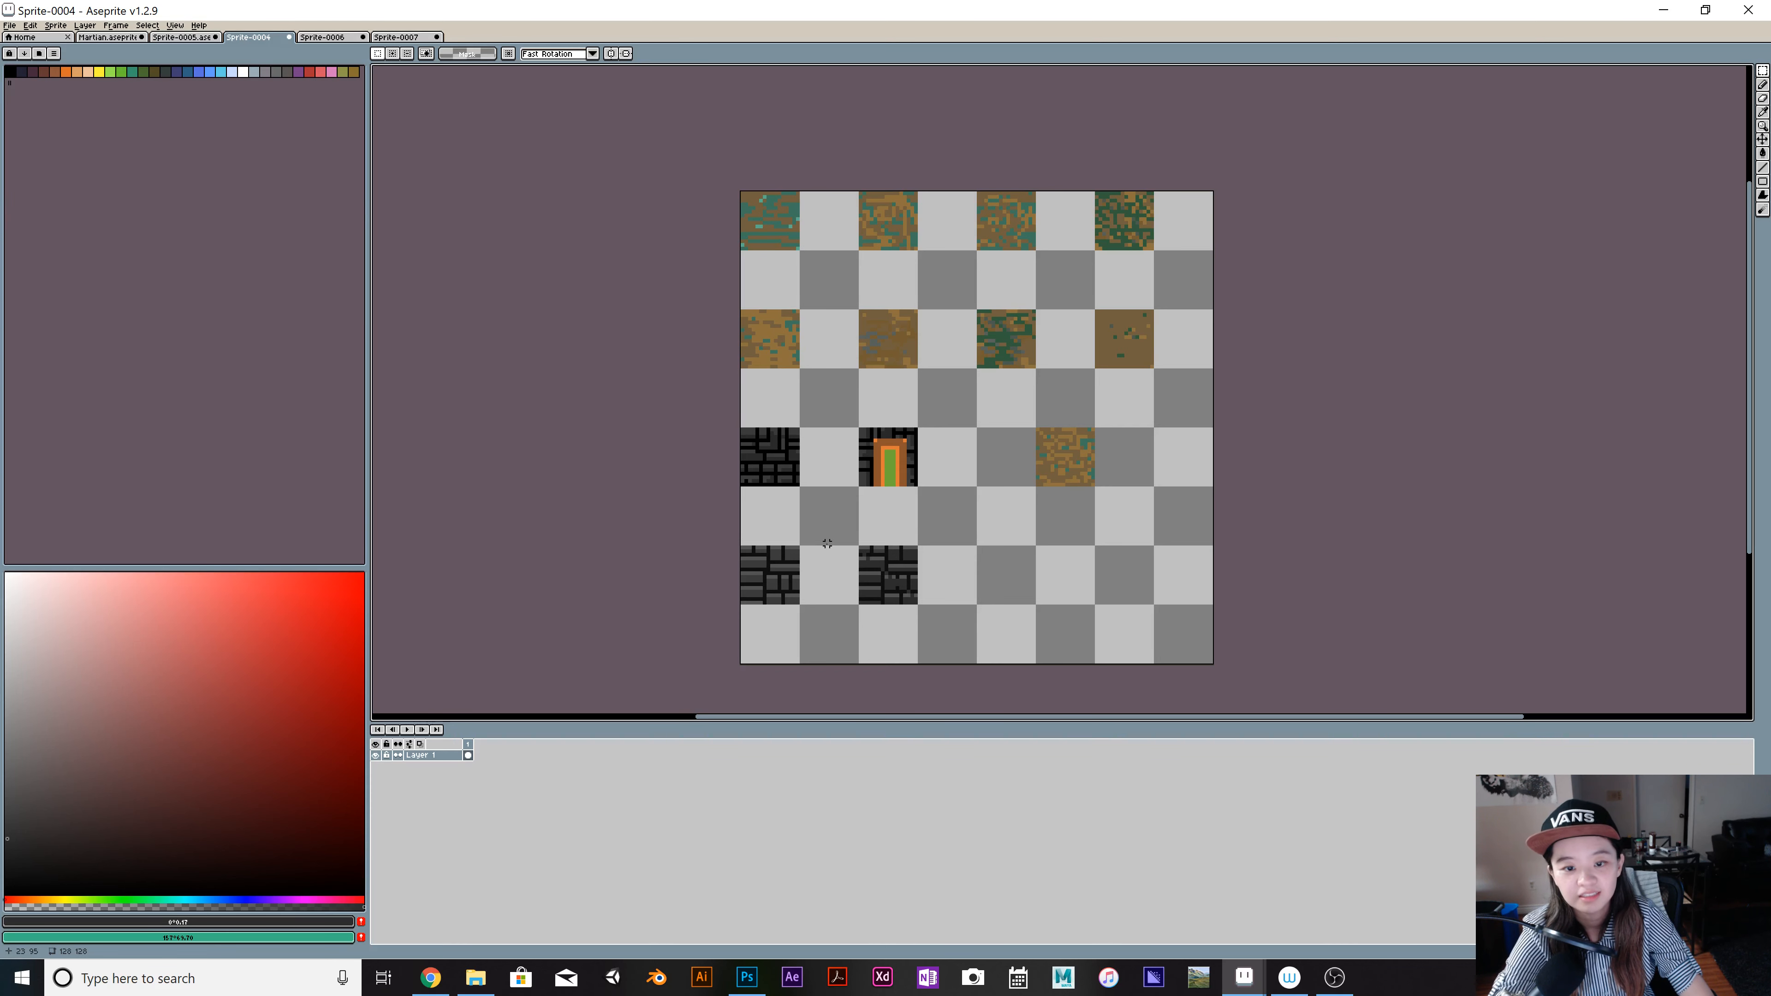
left_click_drag(826, 543, 955, 506)
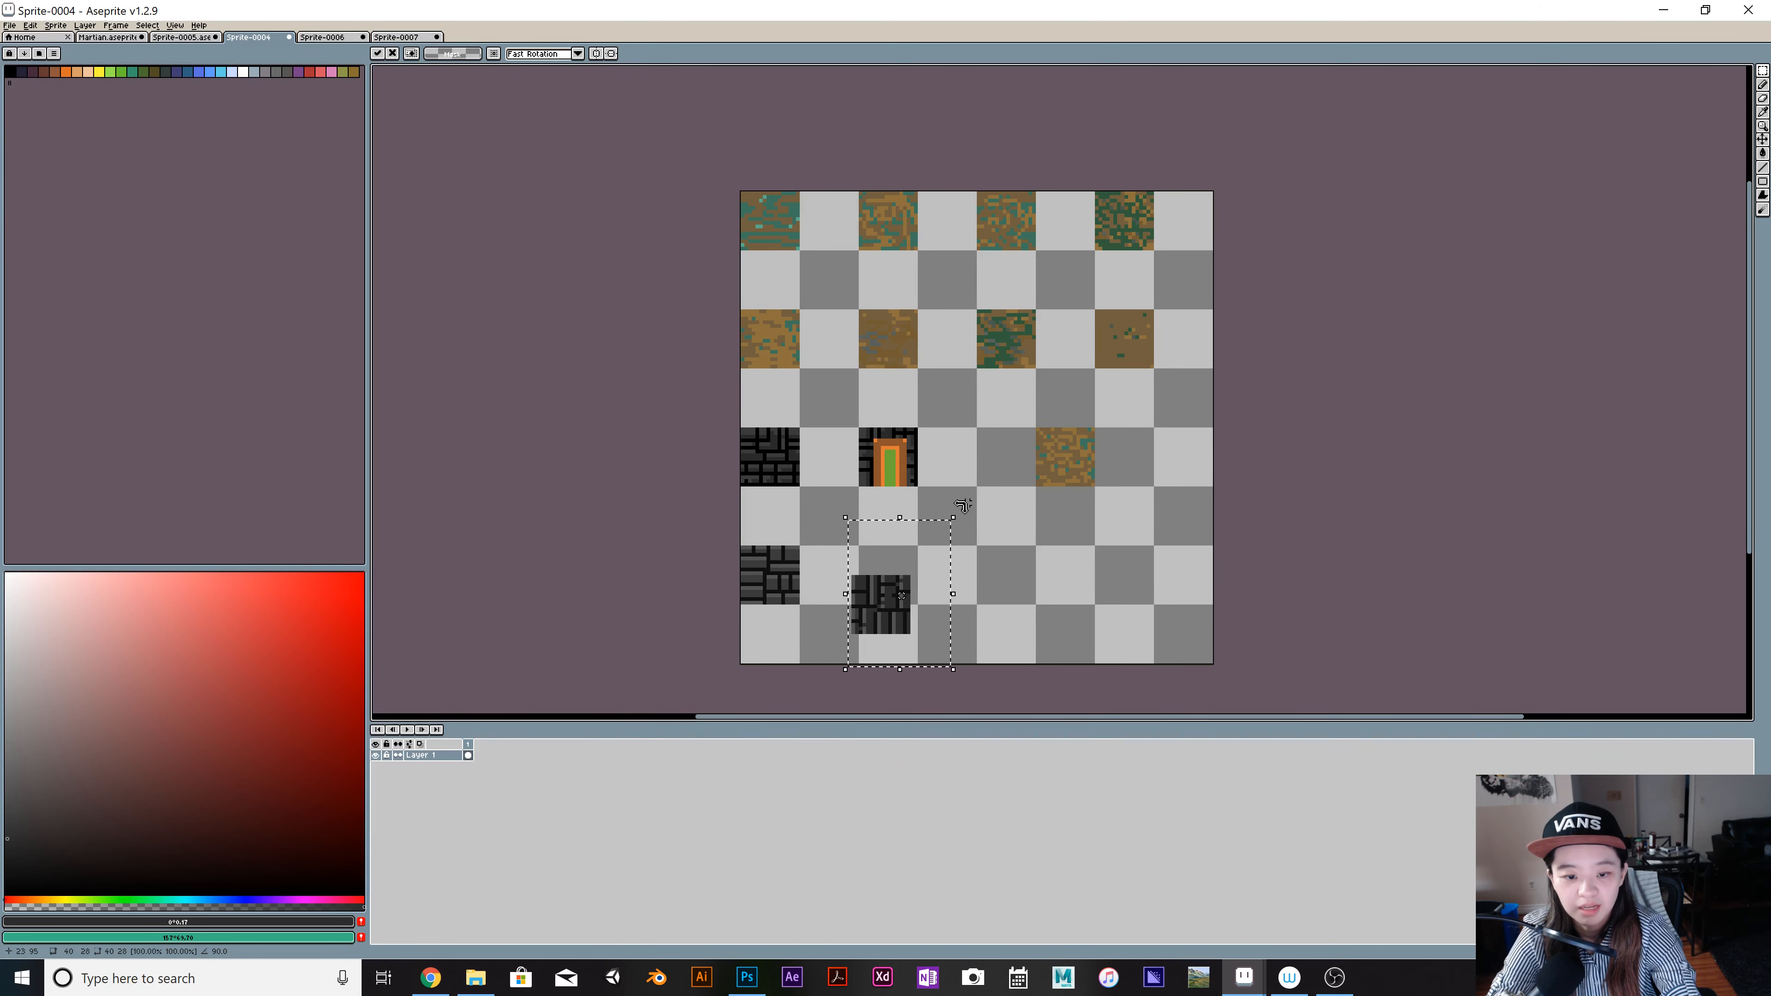
left_click(1004, 611)
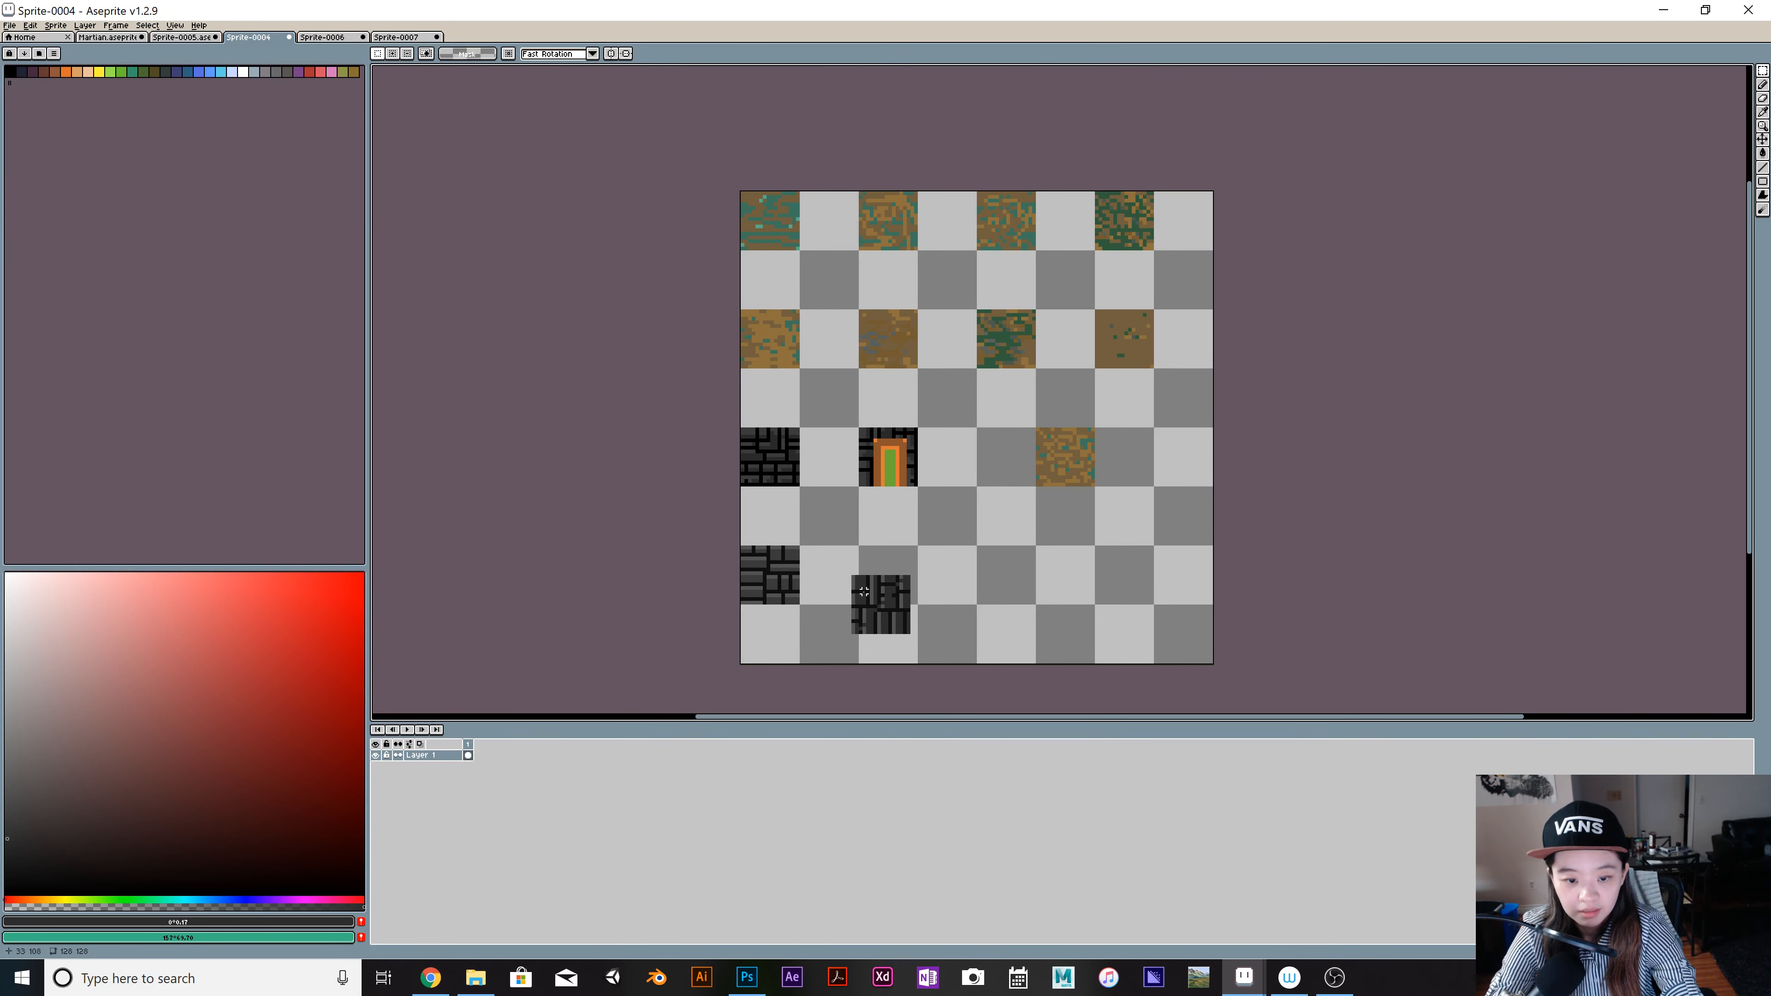
Step: Move the rotated brick tile back into its cell in the third column, level with the unshaded brick tile
left_click_drag(834, 562, 919, 642)
left_click_drag(880, 618, 888, 589)
left_click(1103, 599)
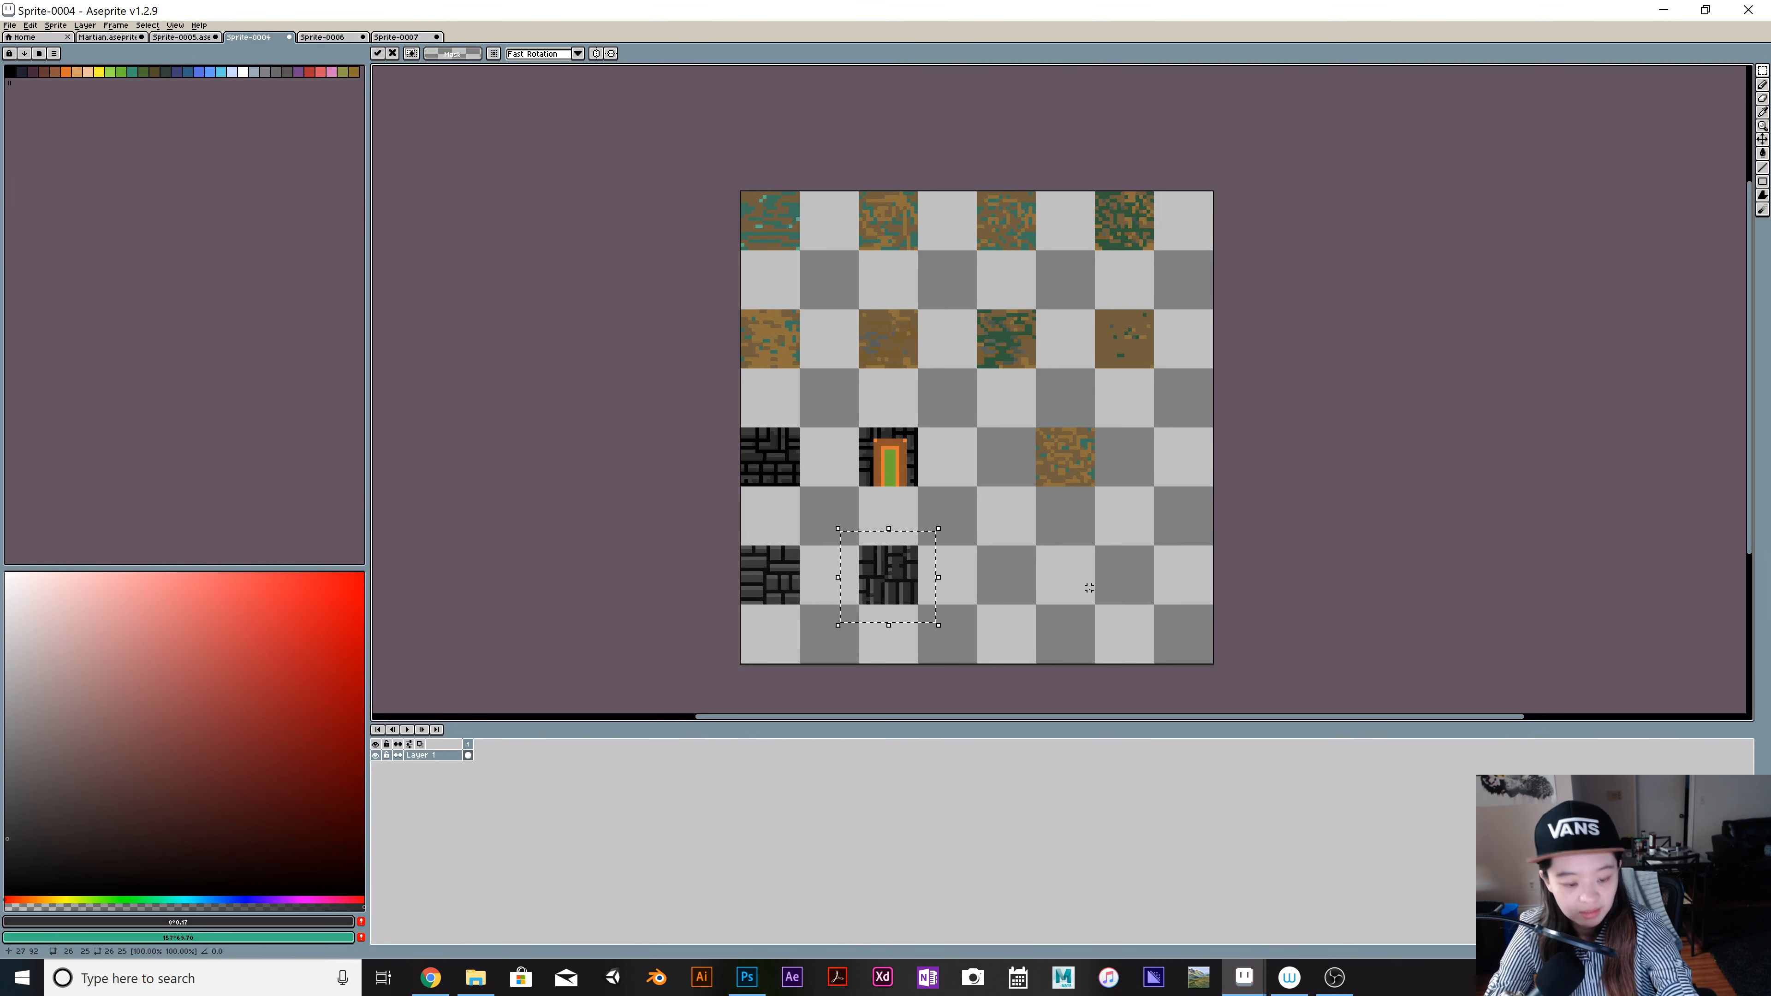
scroll(1075, 584, "down", 1)
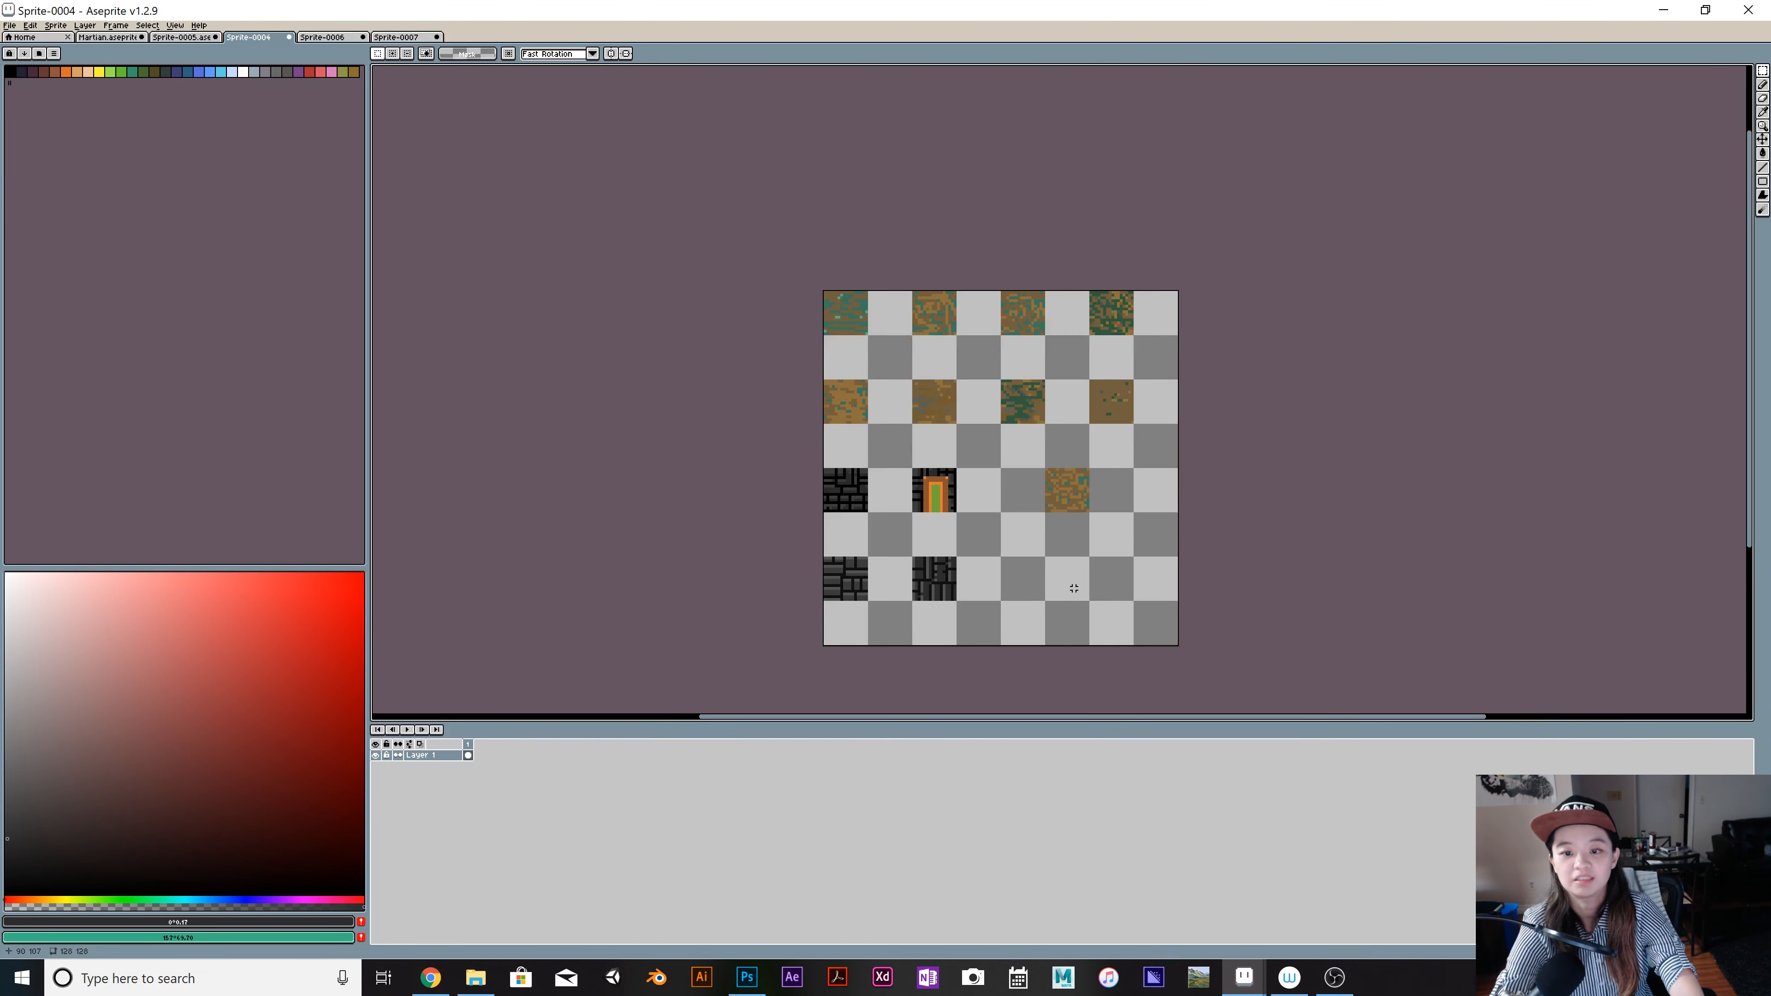
scroll(1072, 586, "up", 1)
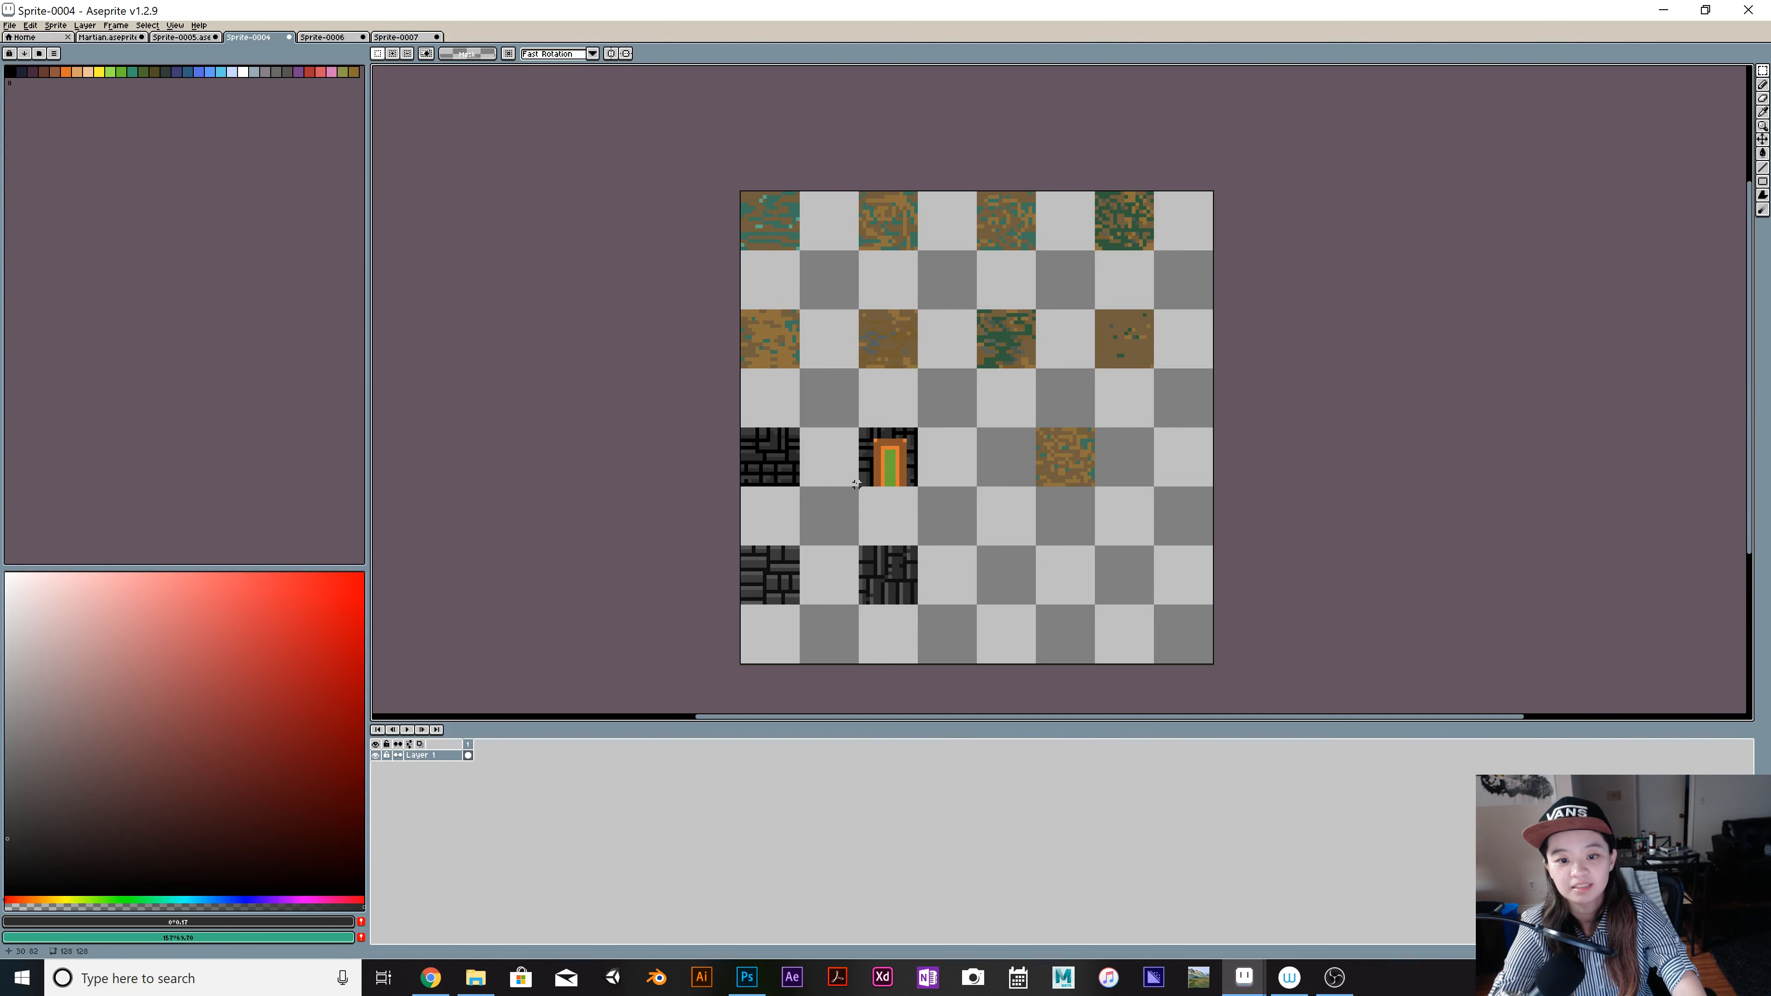
scroll(937, 503, "up", 2)
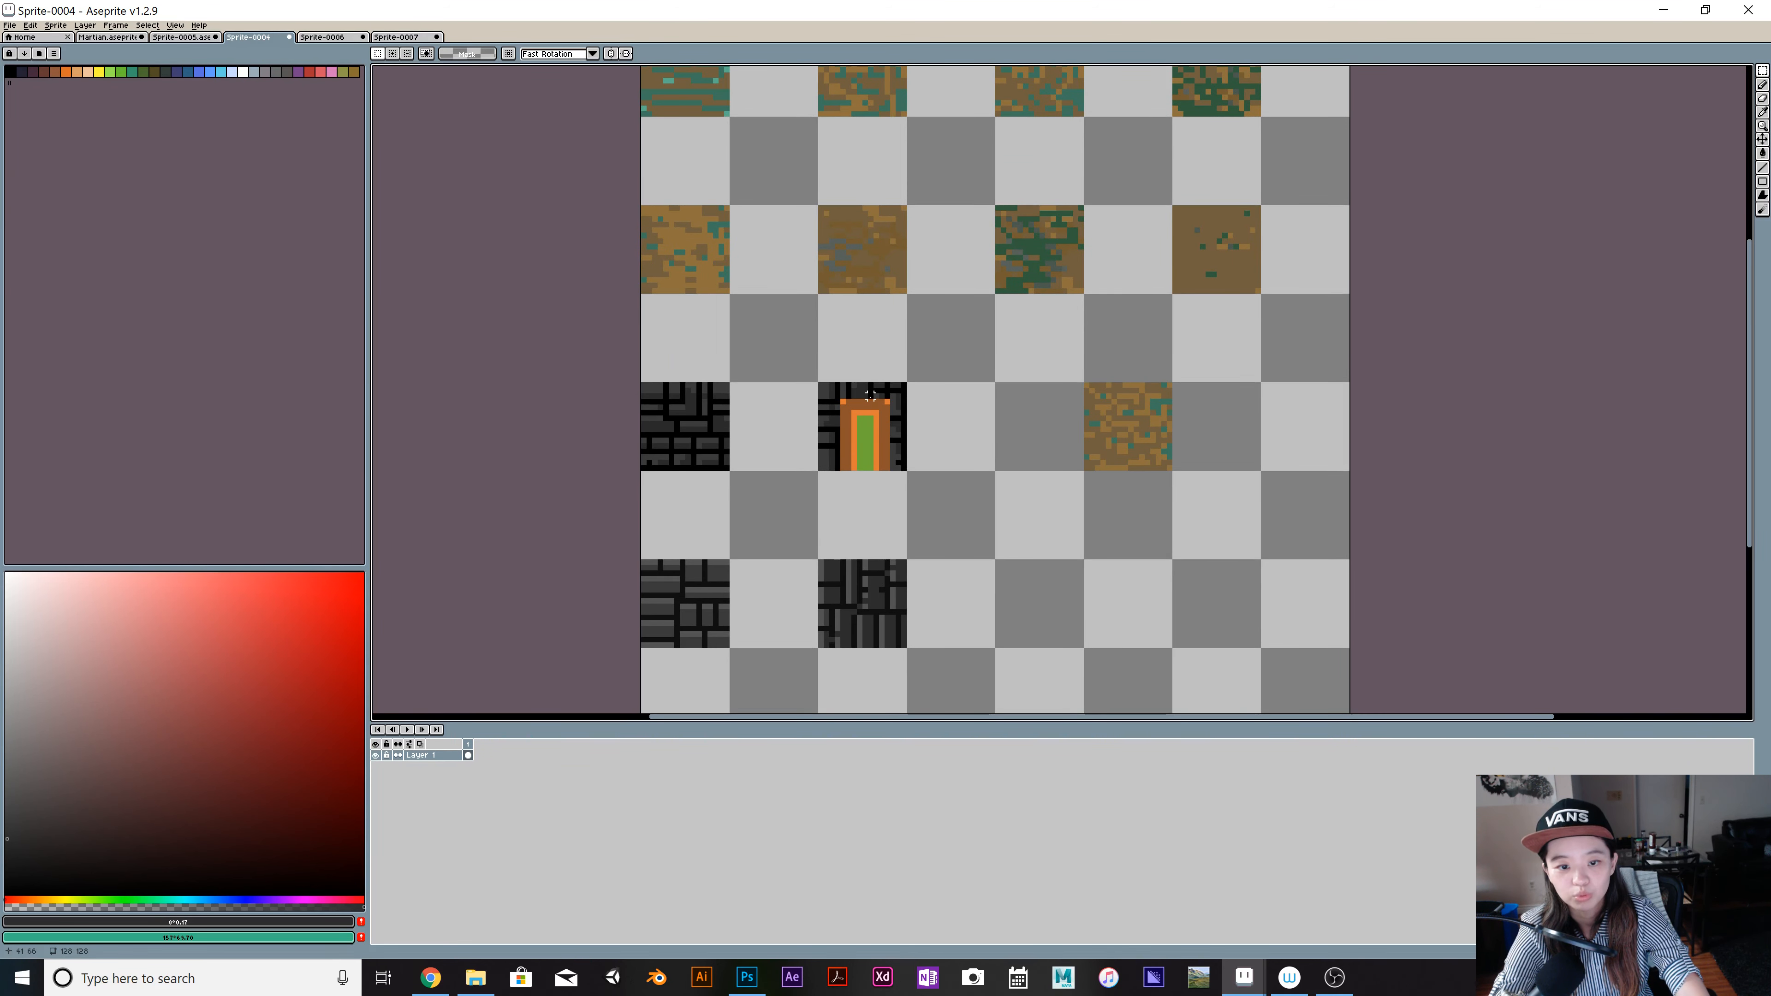
scroll(882, 491, "up", 2)
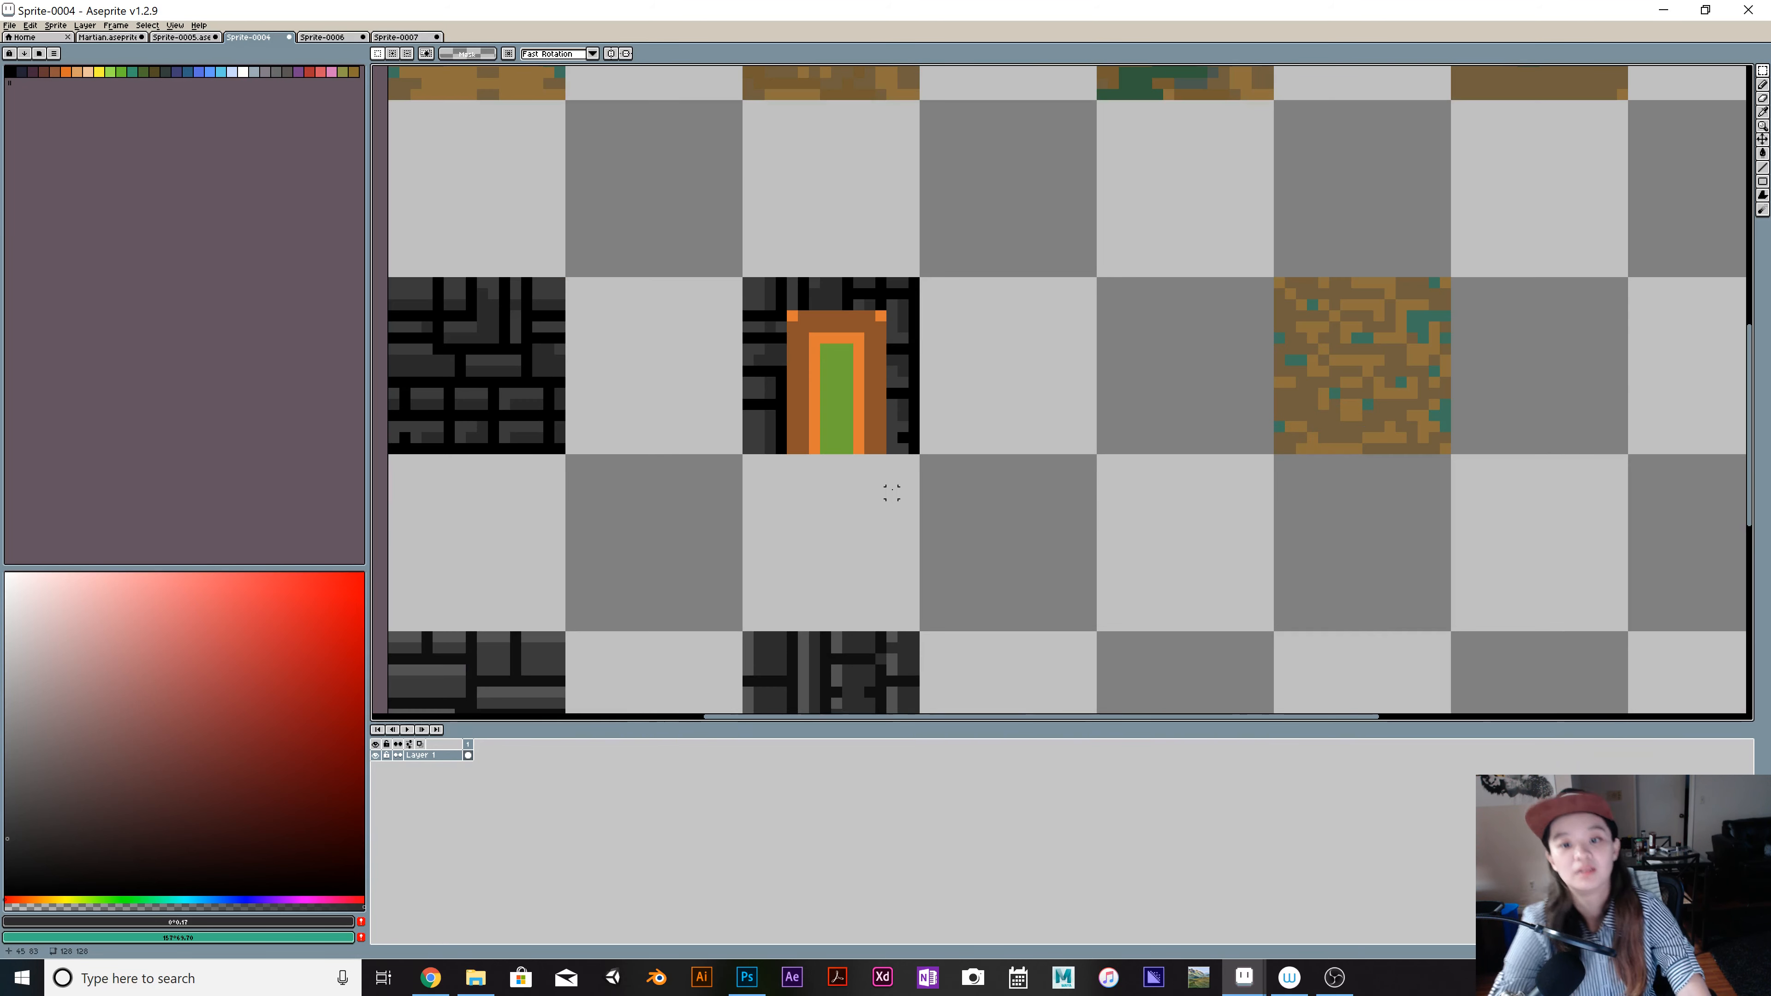
Step: Review the whole Sprite-0004 tileset, switch to Photoshop to look at Scavengers_SpriteSheet.psd, and return to the tileset
scroll(886, 491, "down", 2)
scroll(960, 585, "down", 2)
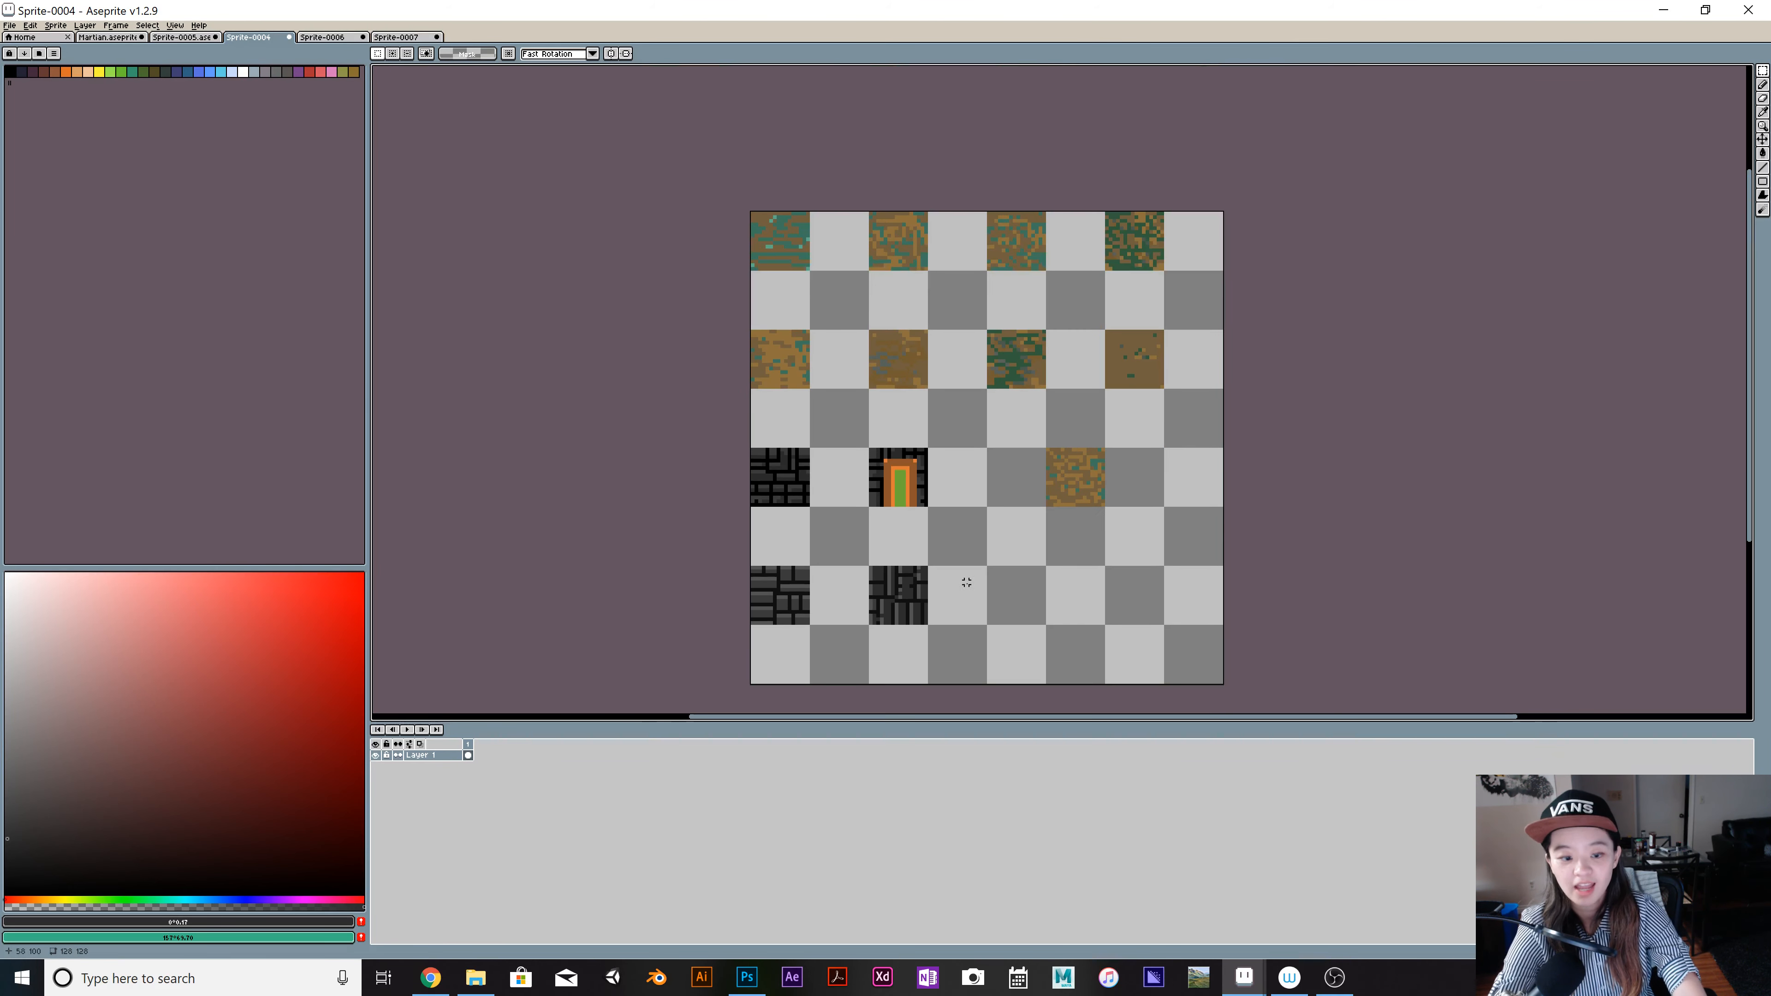
scroll(960, 585, "up", 2)
scroll(962, 582, "down", 1)
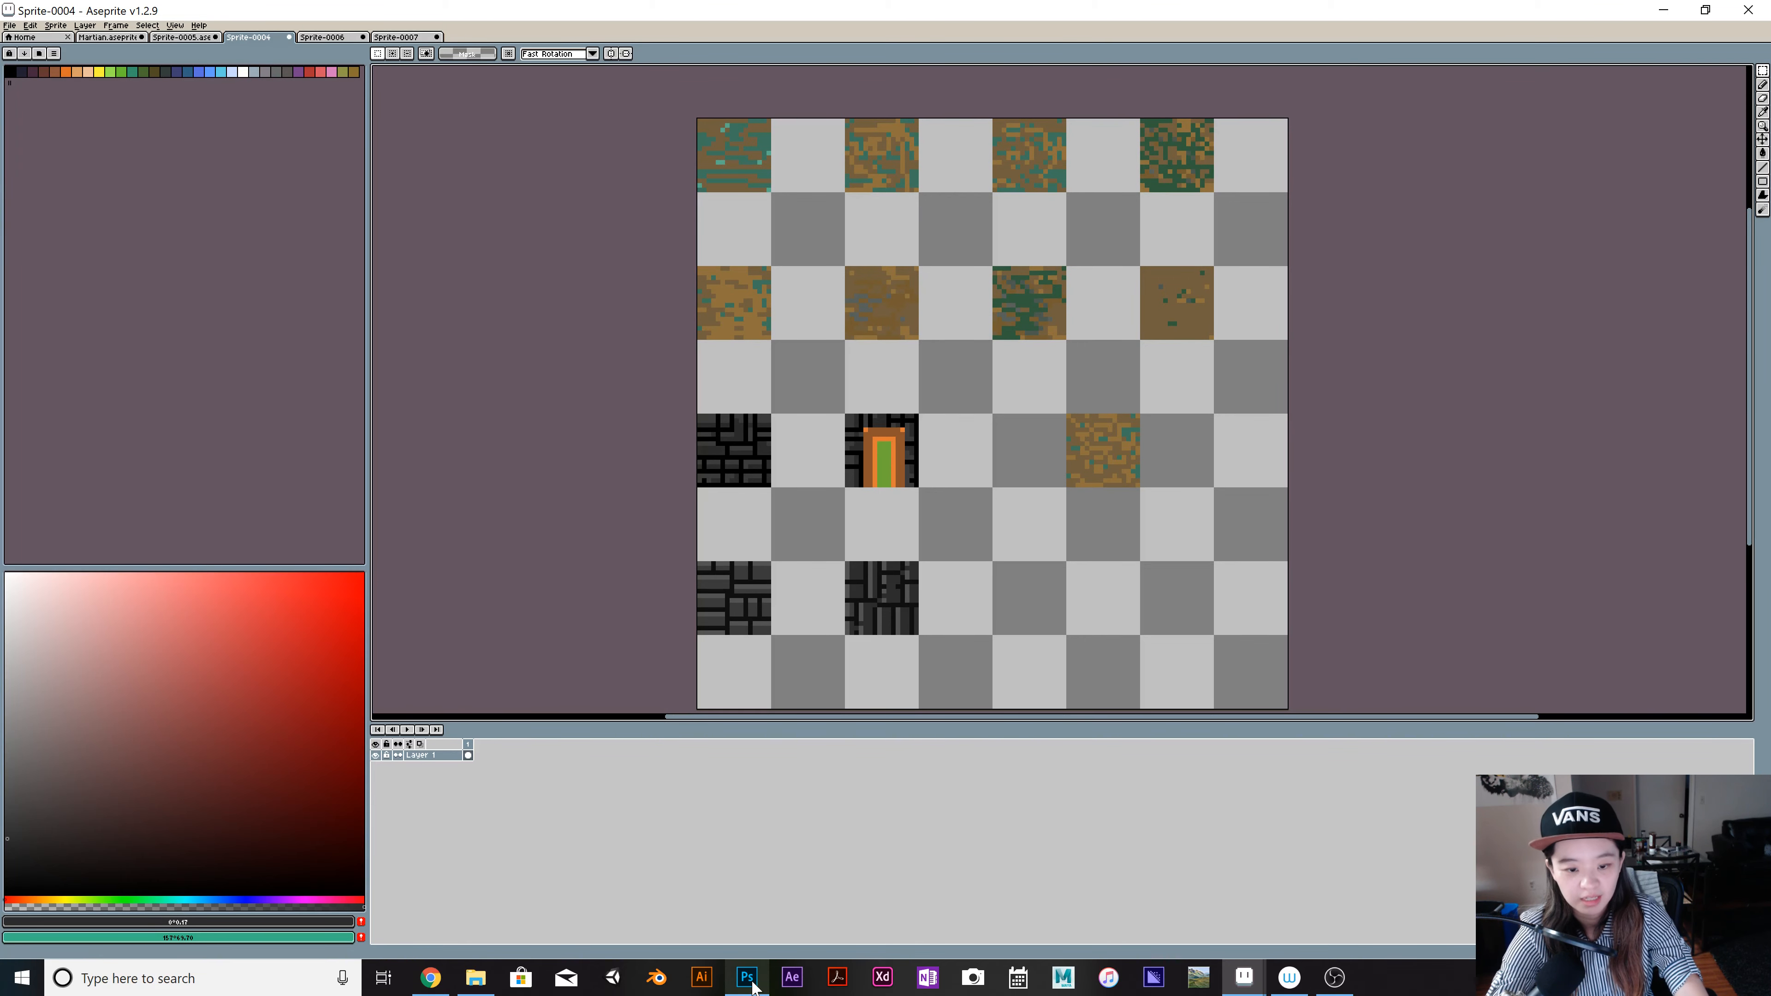
left_click(747, 978)
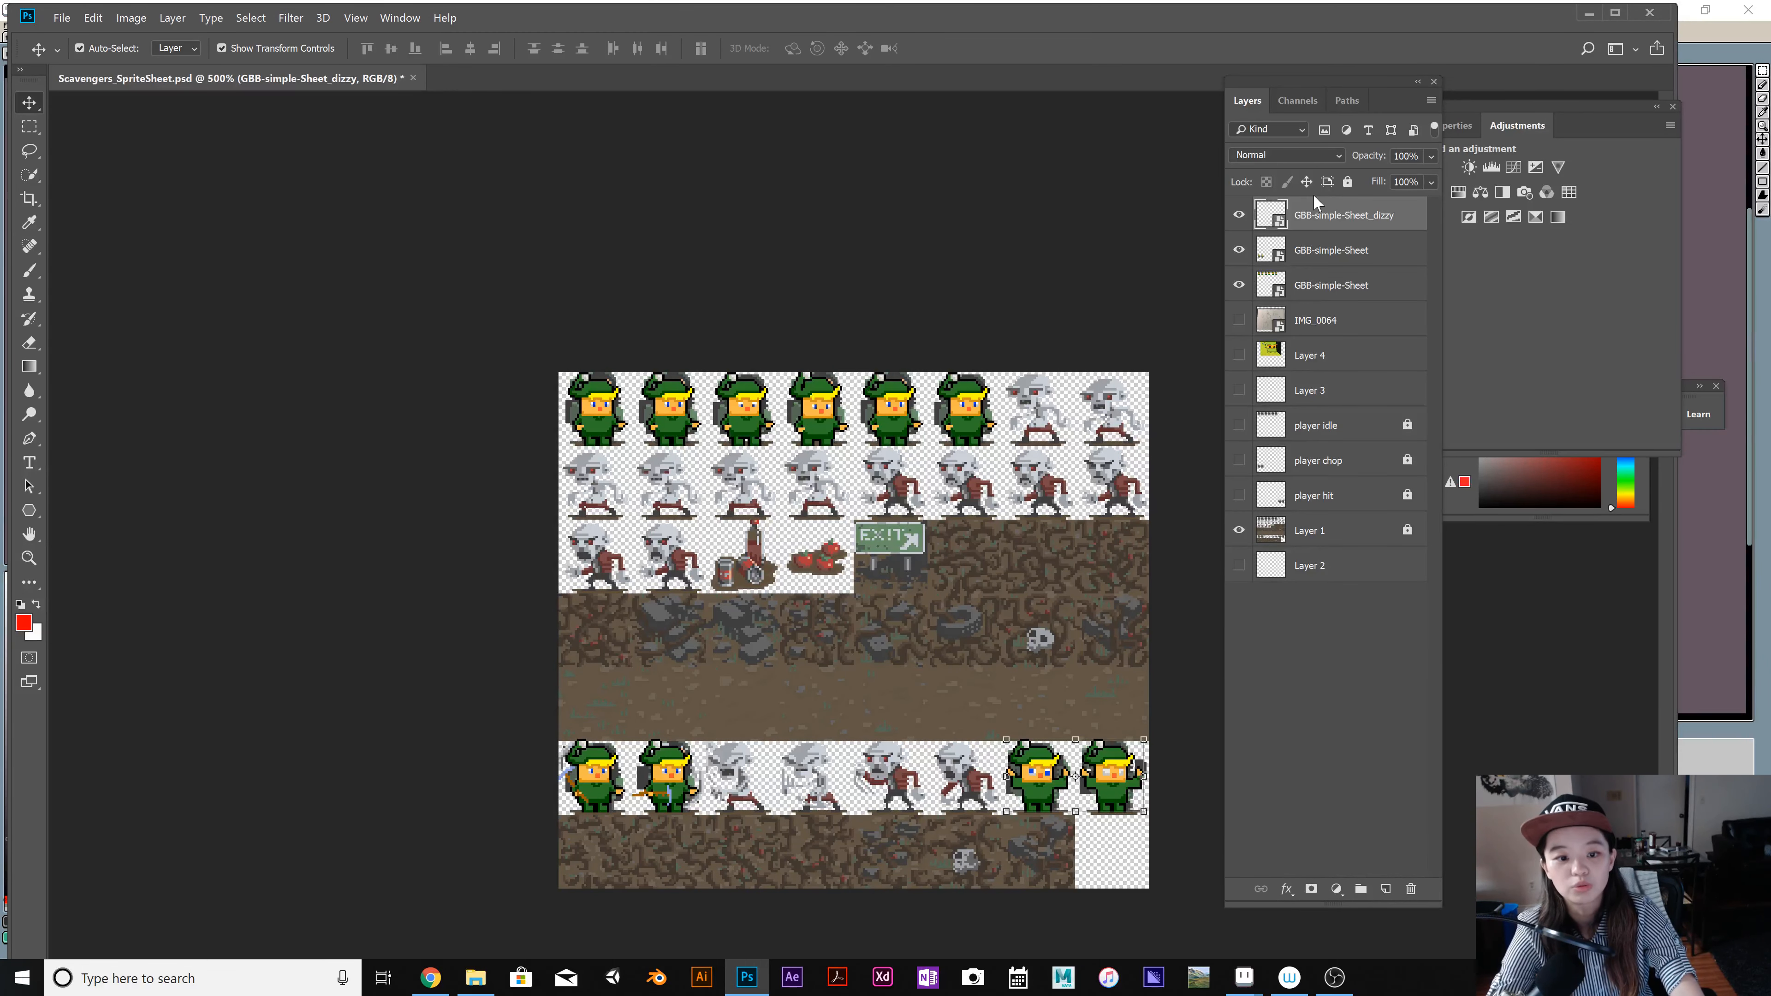
left_click(1589, 14)
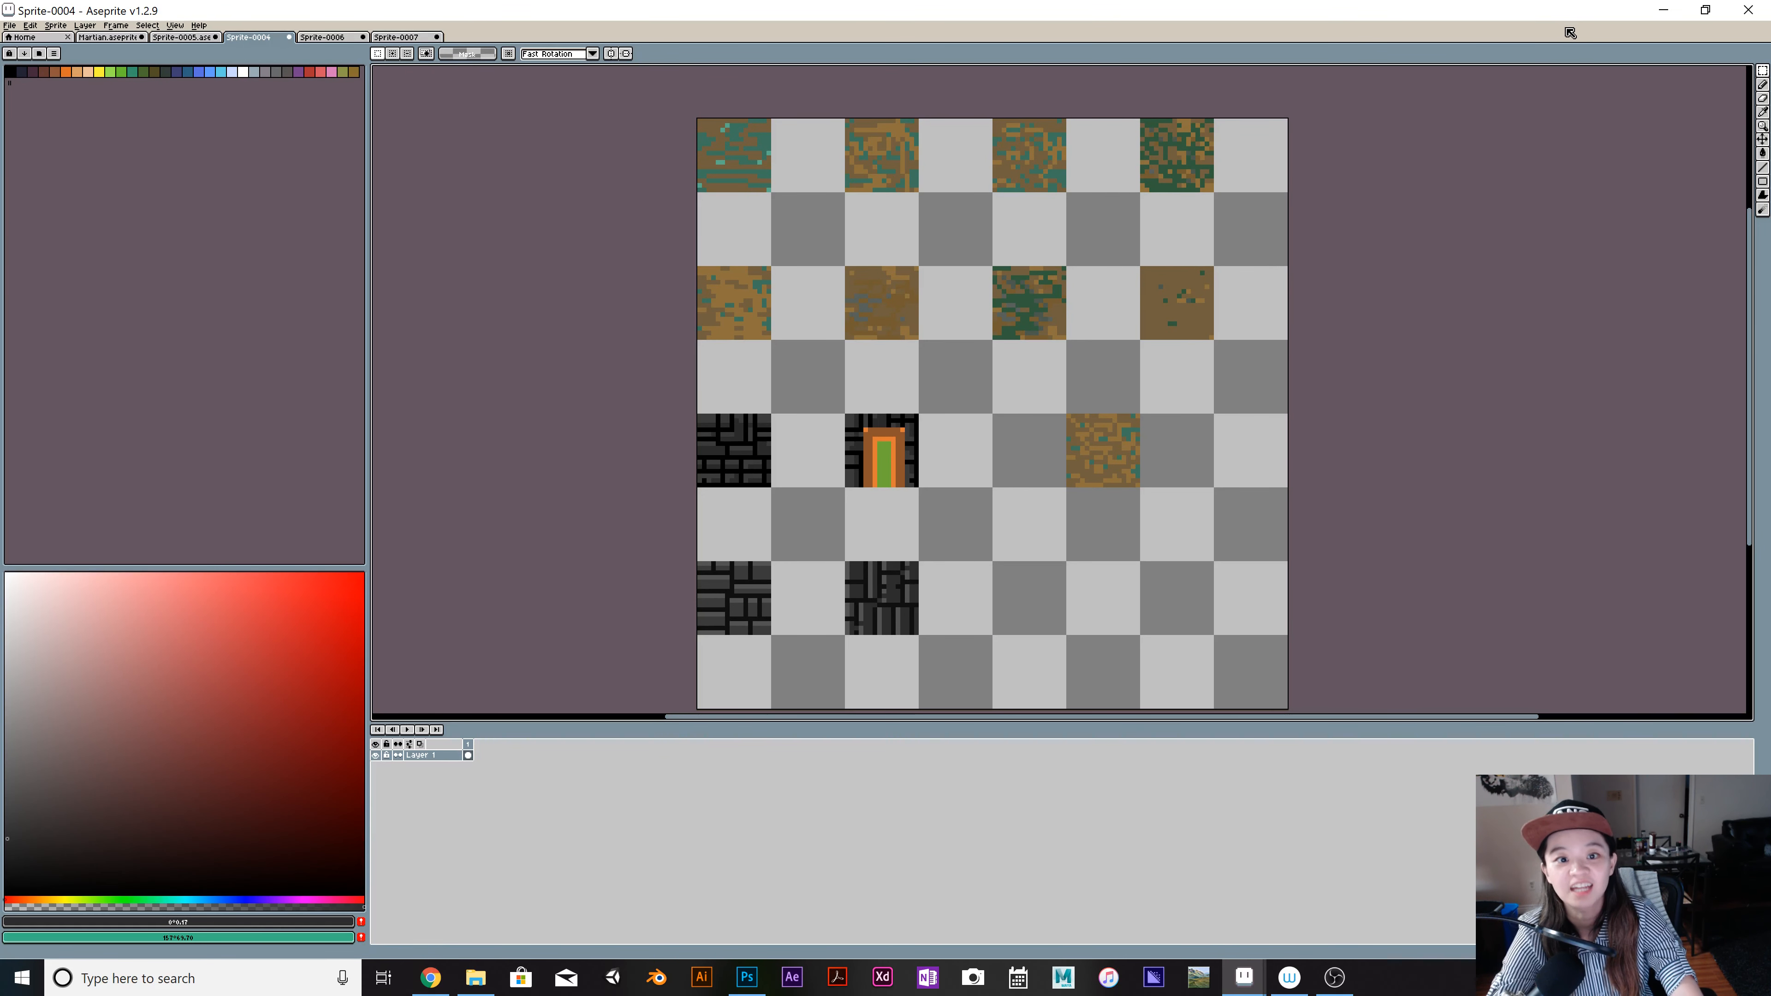
Step: Minimize the Sprite-0004 window, switch to OBS and move its window up to an unobstructed part of the desktop
left_click(1664, 15)
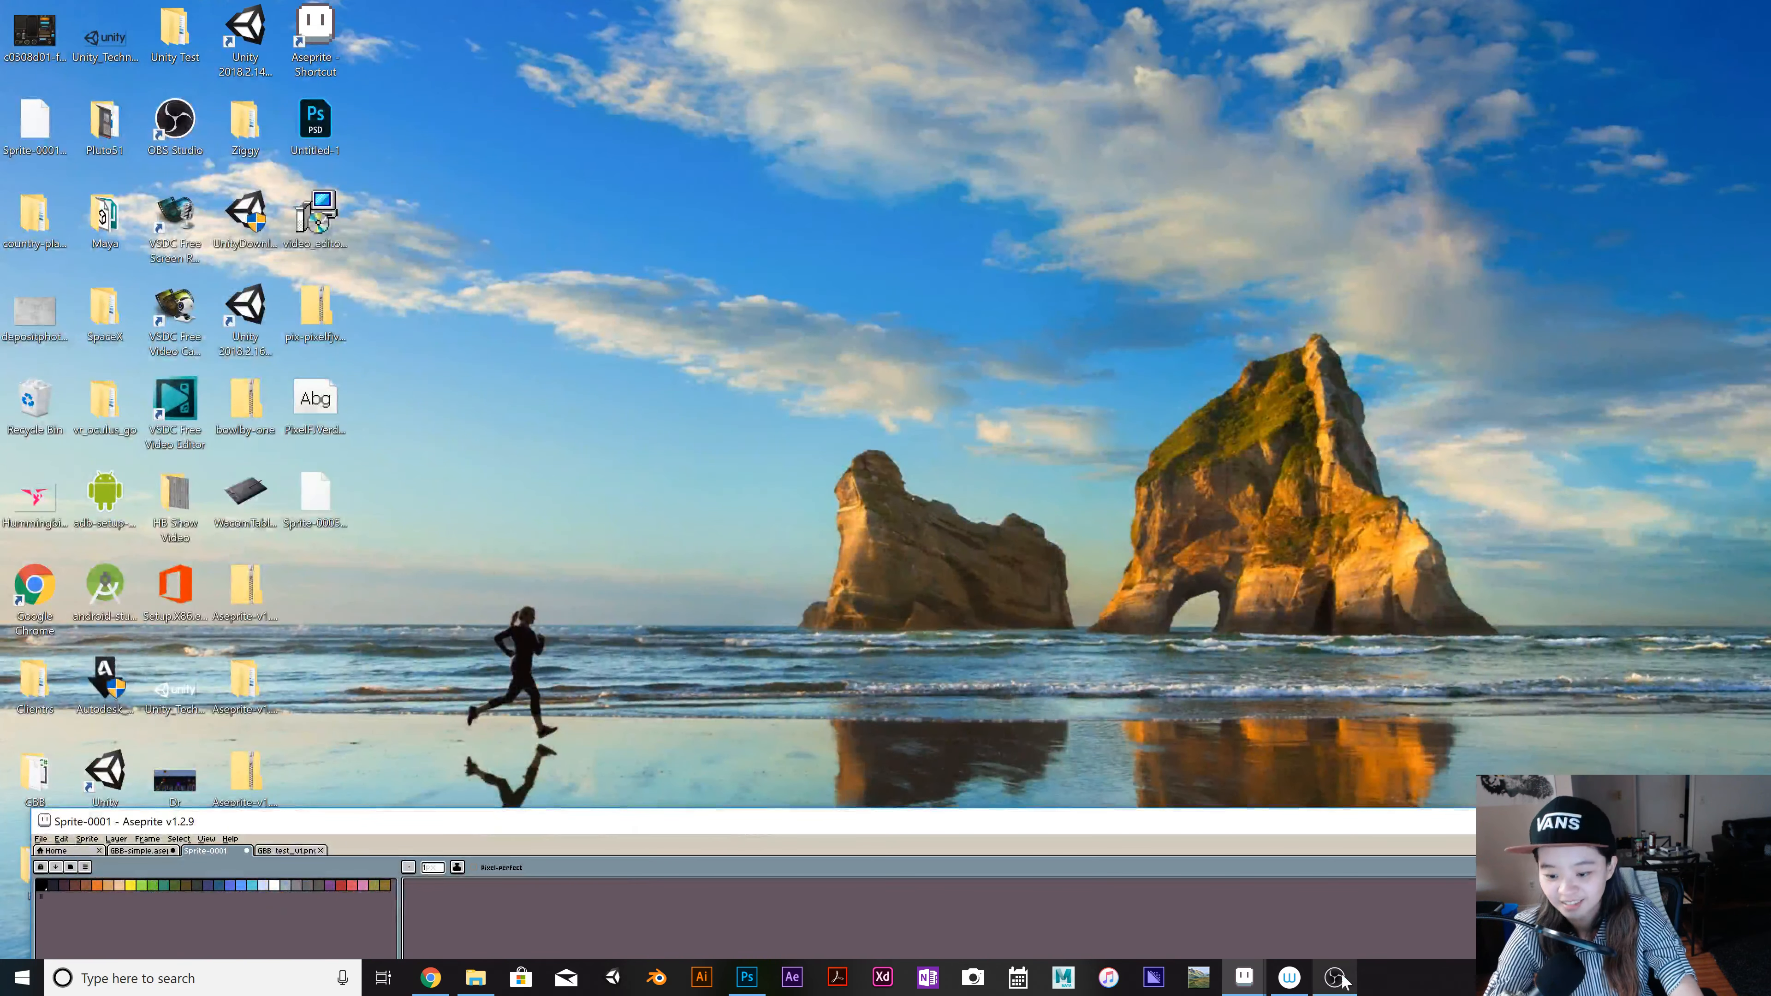
left_click(1336, 978)
left_click_drag(1527, 719, 1380, 430)
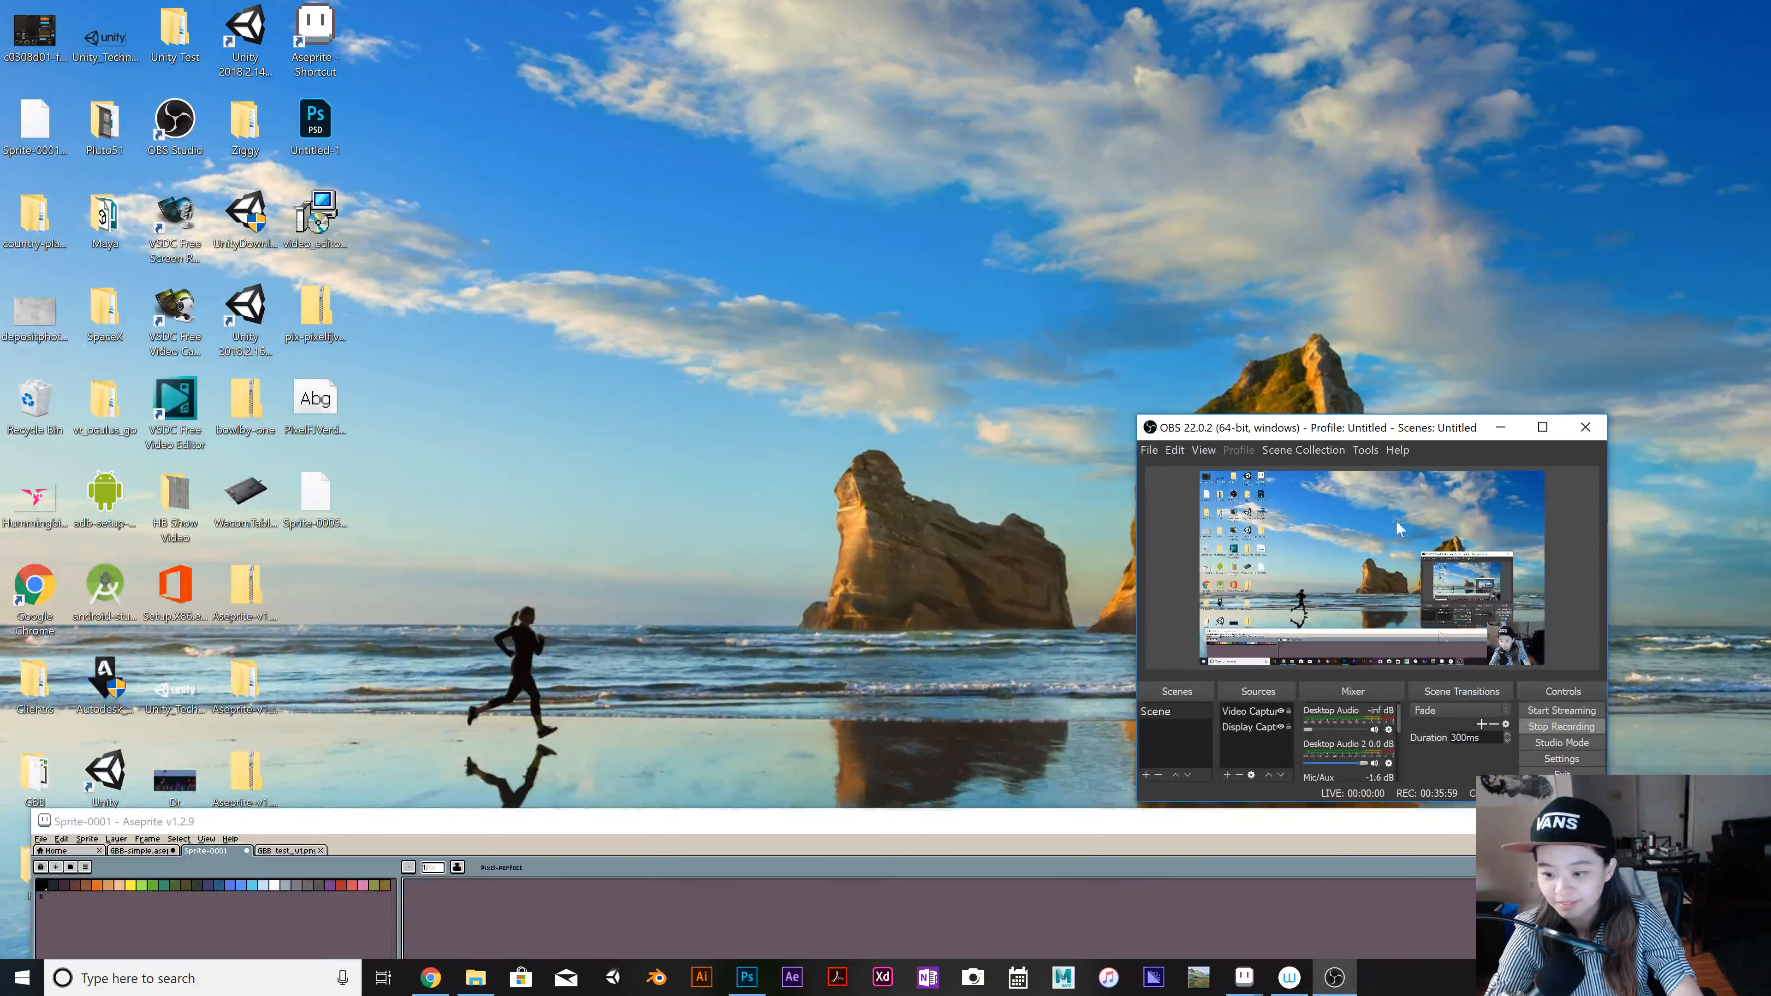